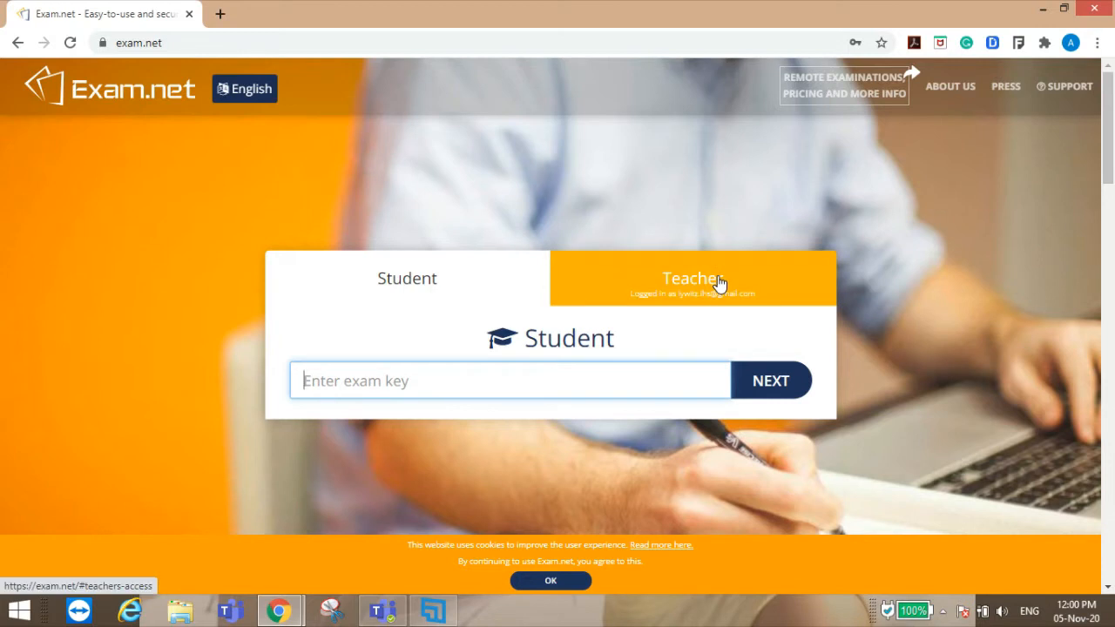
# Step: Open the teacher access on Exam.net and sign in to the teacher account
pyautogui.click(719, 284)
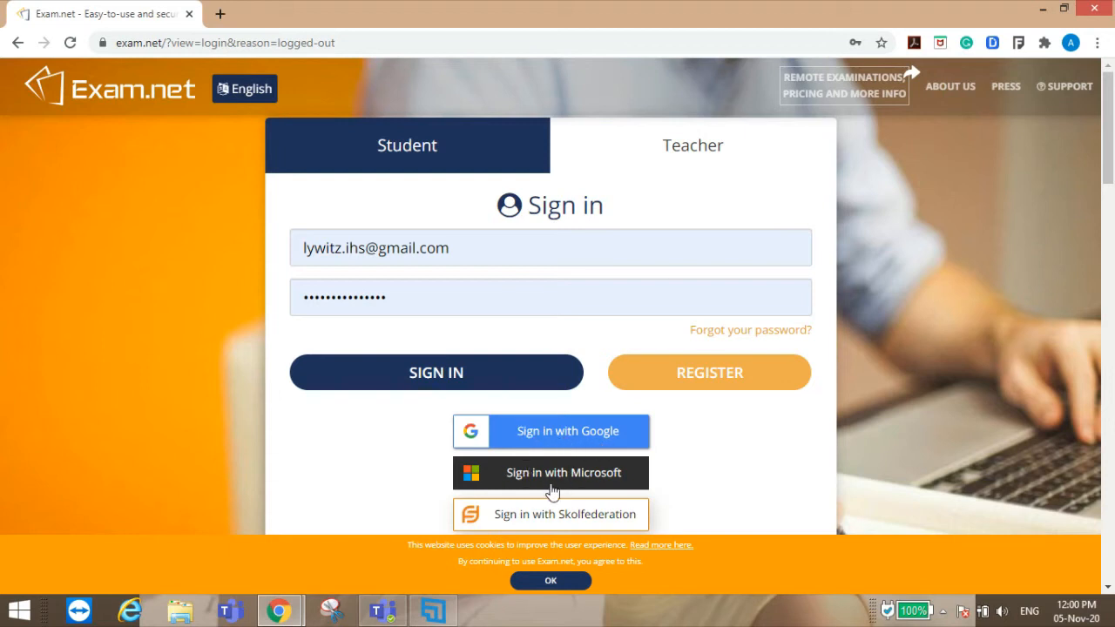
pyautogui.scroll(-1, 666, 474)
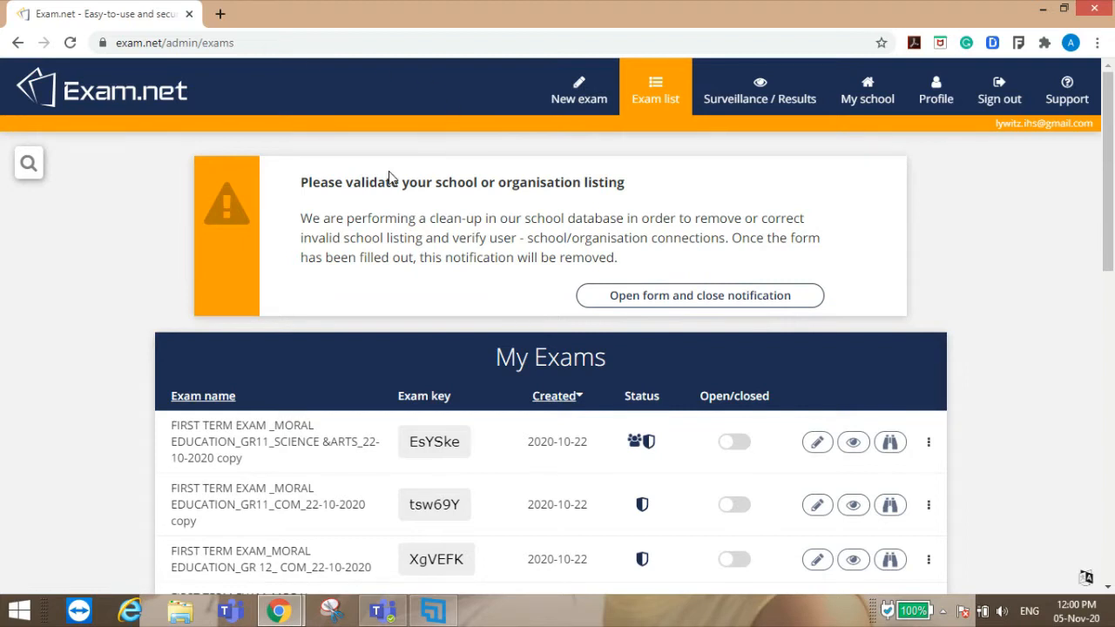
# Step: Look over the My Exams list with its exam keys, creation dates, status and open/closed settings
pyautogui.scroll(-3, 633, 338)
pyautogui.scroll(3, 619, 321)
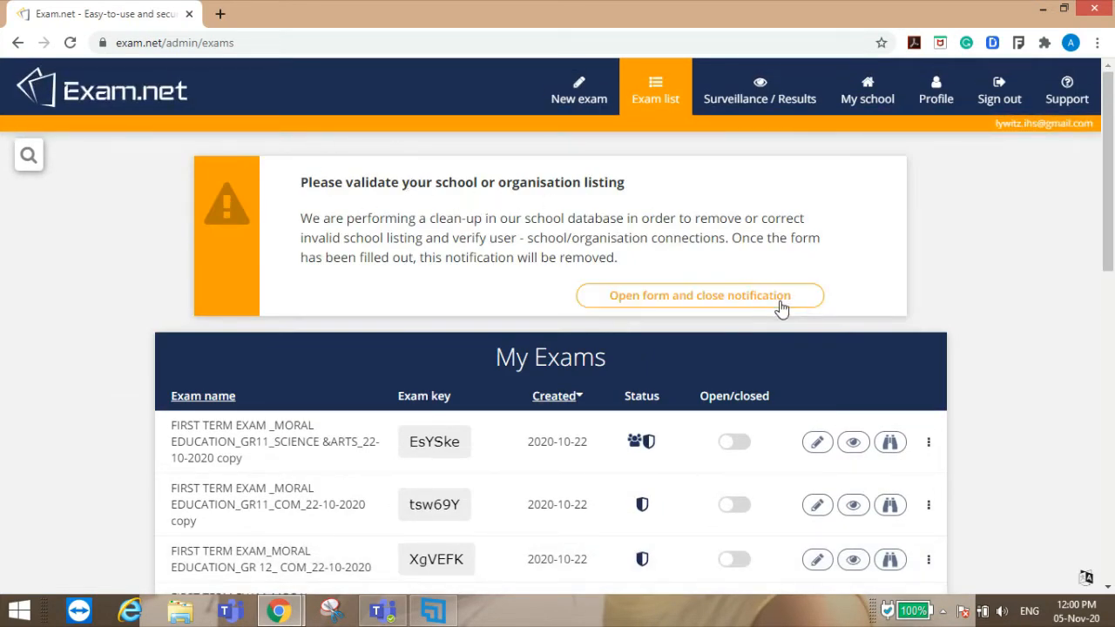
pyautogui.scroll(-5, 572, 348)
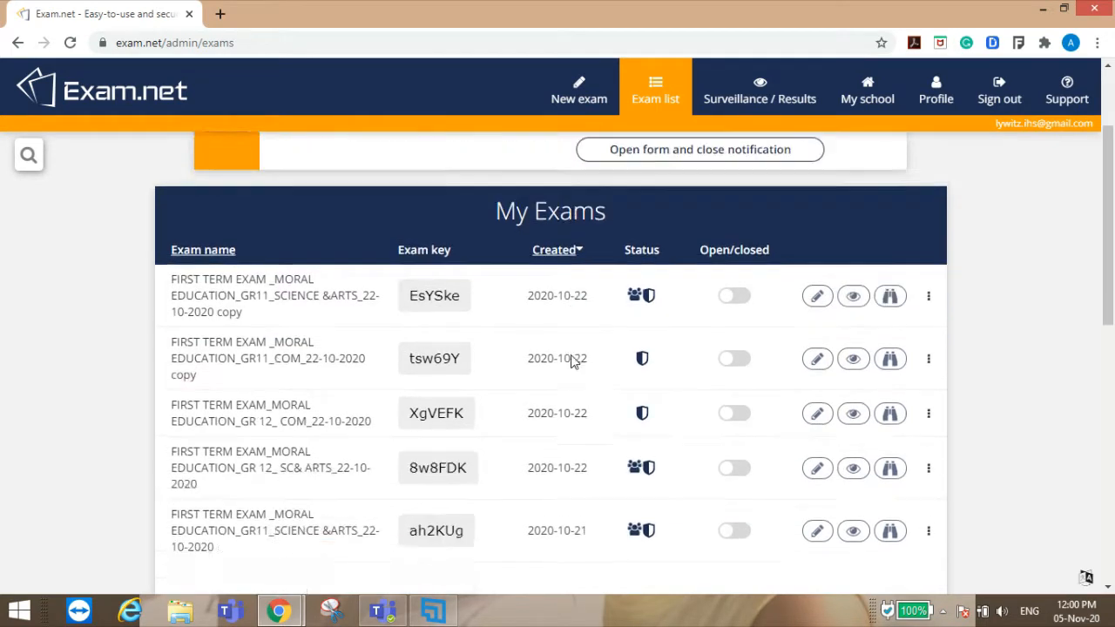
pyautogui.scroll(4, 610, 361)
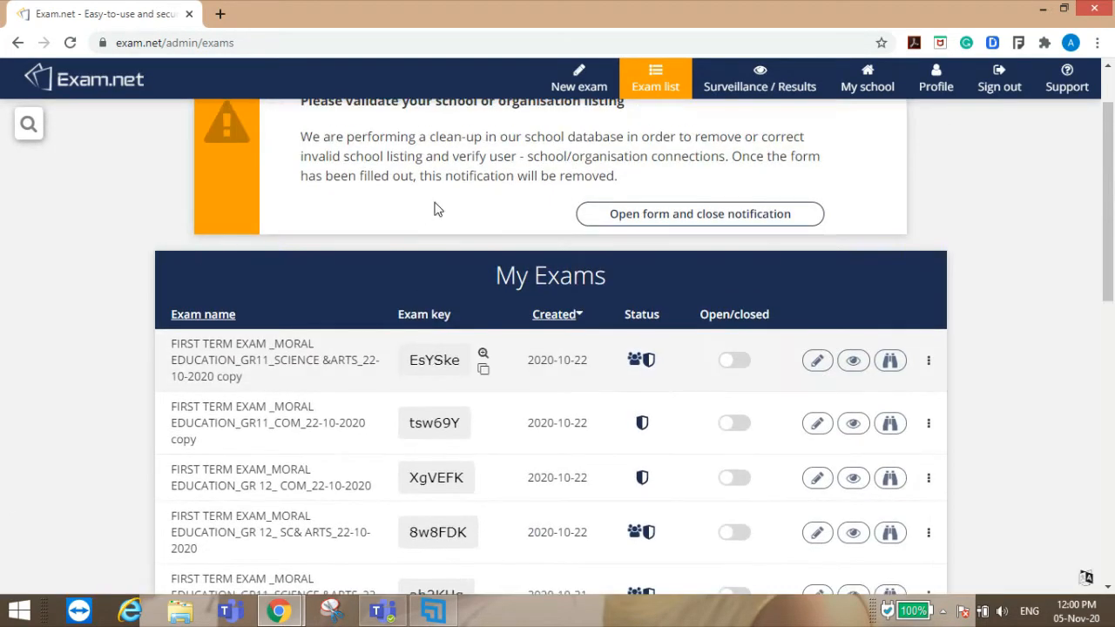
pyautogui.scroll(1, 348, 193)
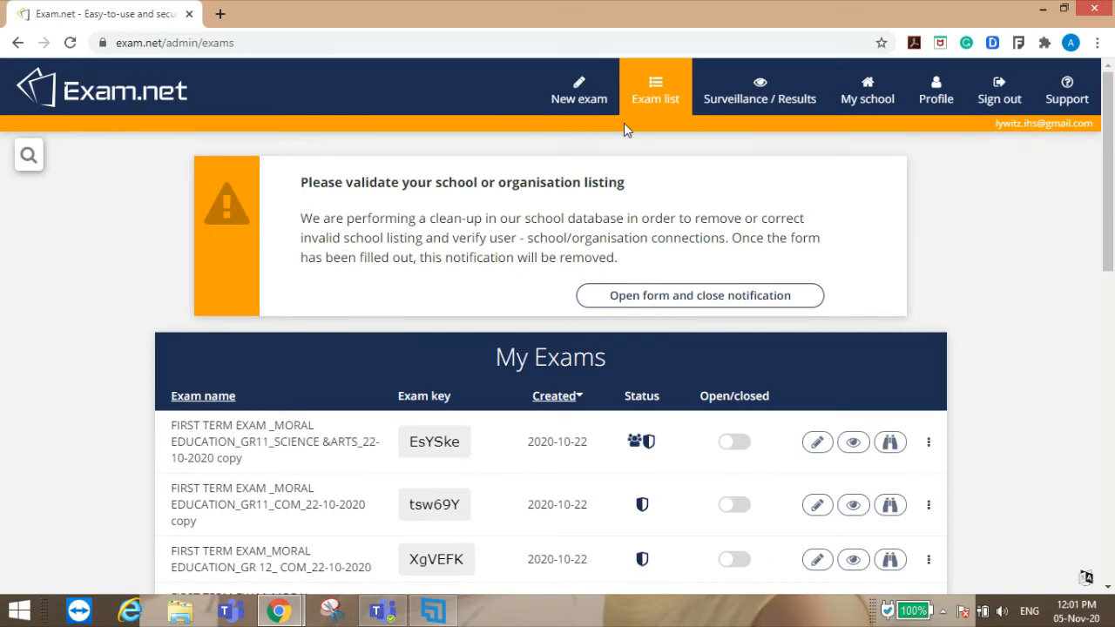
# Step: Open the teacher profile and look through its settings, from name and email to the Trash Can
pyautogui.click(591, 106)
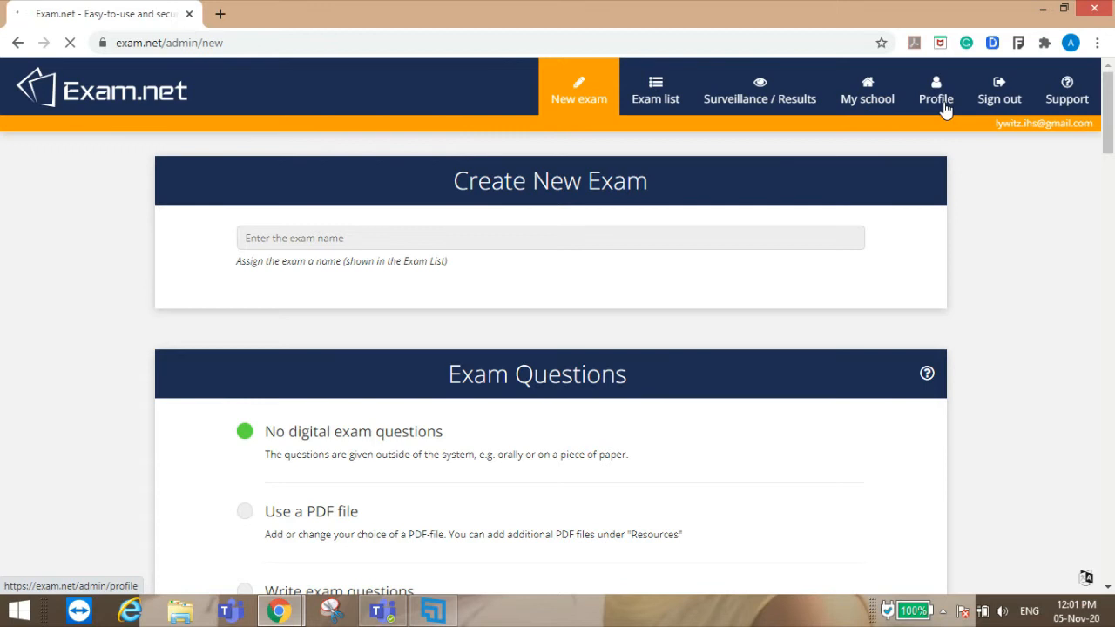
pyautogui.click(945, 111)
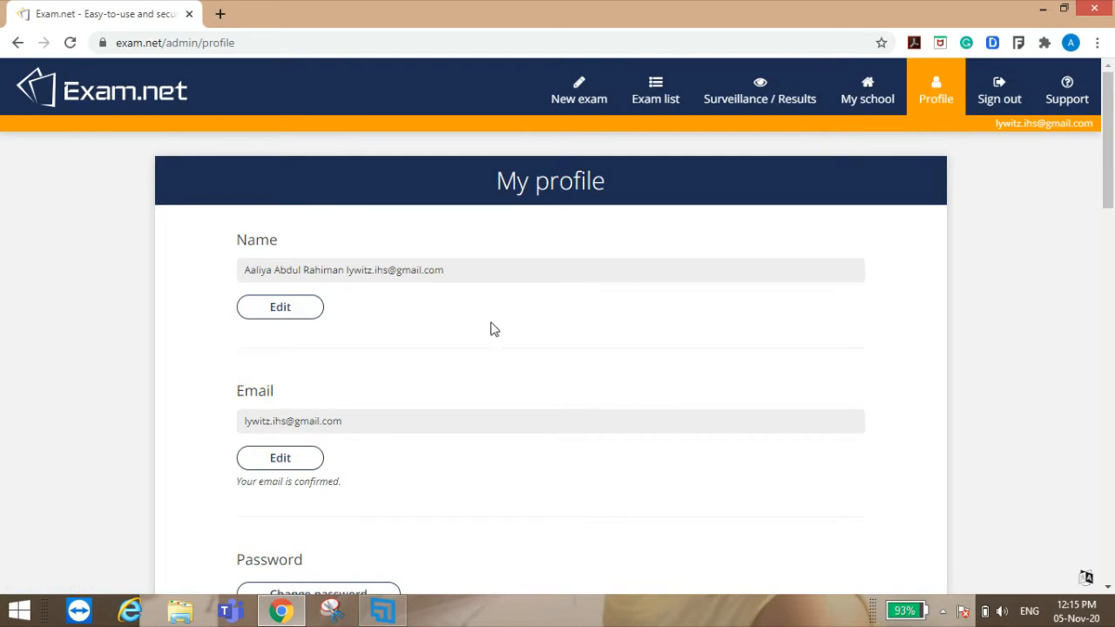
pyautogui.scroll(-5, 490, 305)
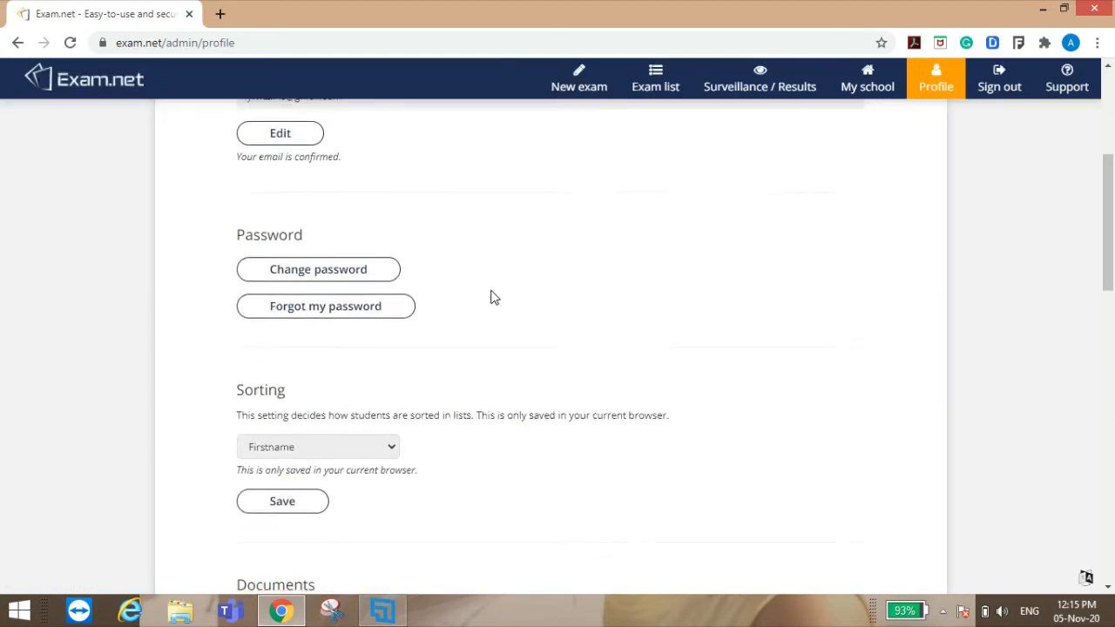
pyautogui.scroll(-8, 491, 294)
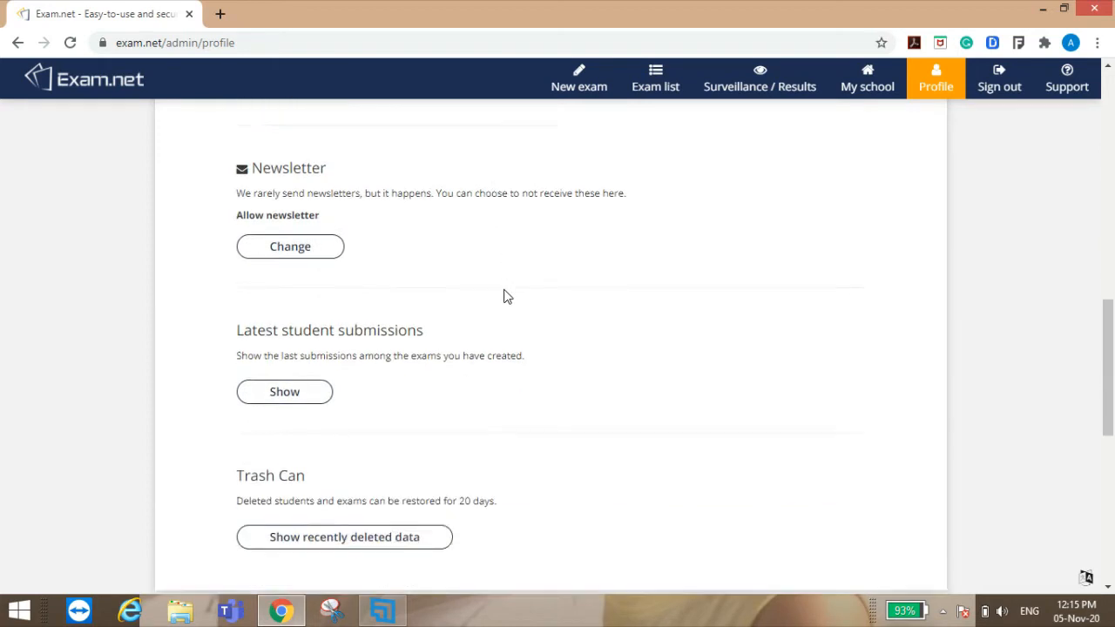
pyautogui.scroll(12, 508, 283)
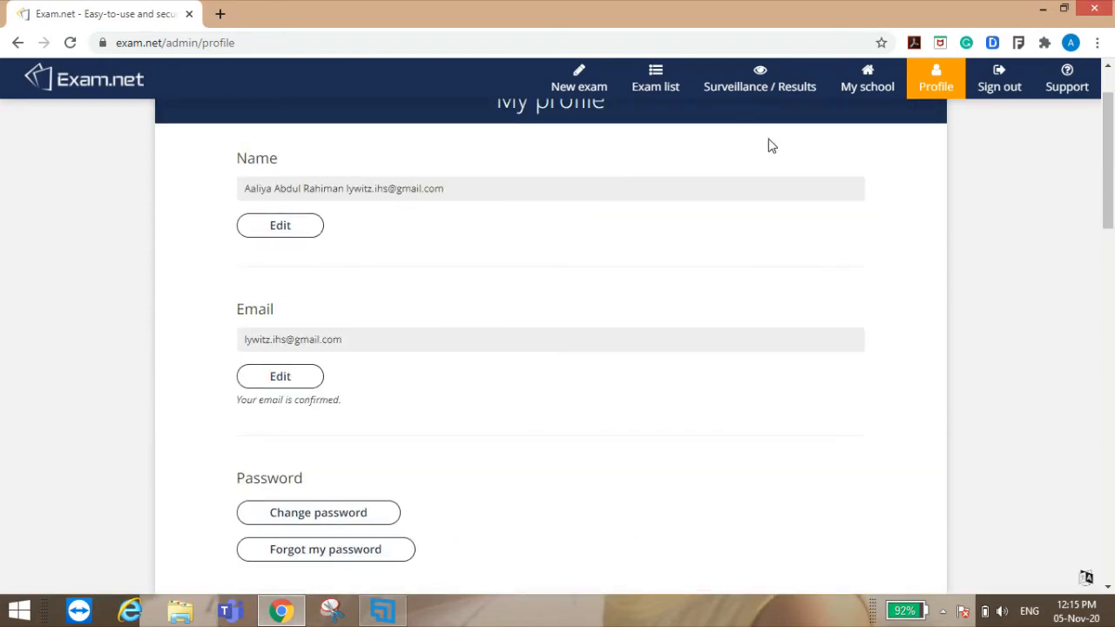
# Step: Open the My school page and review the legal requirements, licence and school information
pyautogui.click(849, 87)
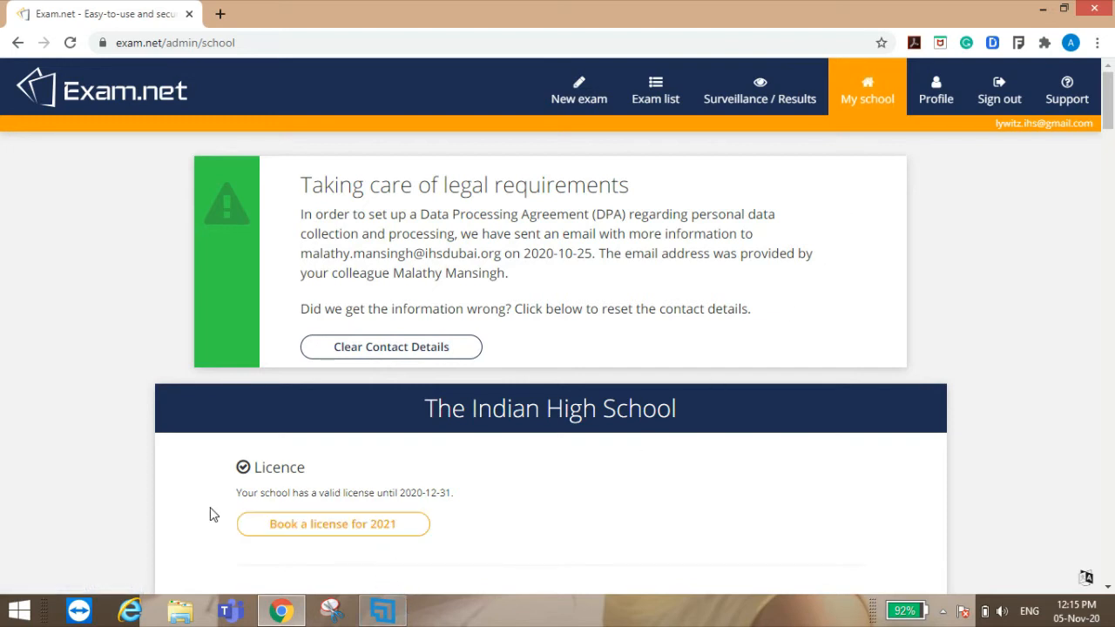
pyautogui.scroll(-1, 590, 504)
pyautogui.scroll(-1, 601, 483)
pyautogui.scroll(-1, 609, 331)
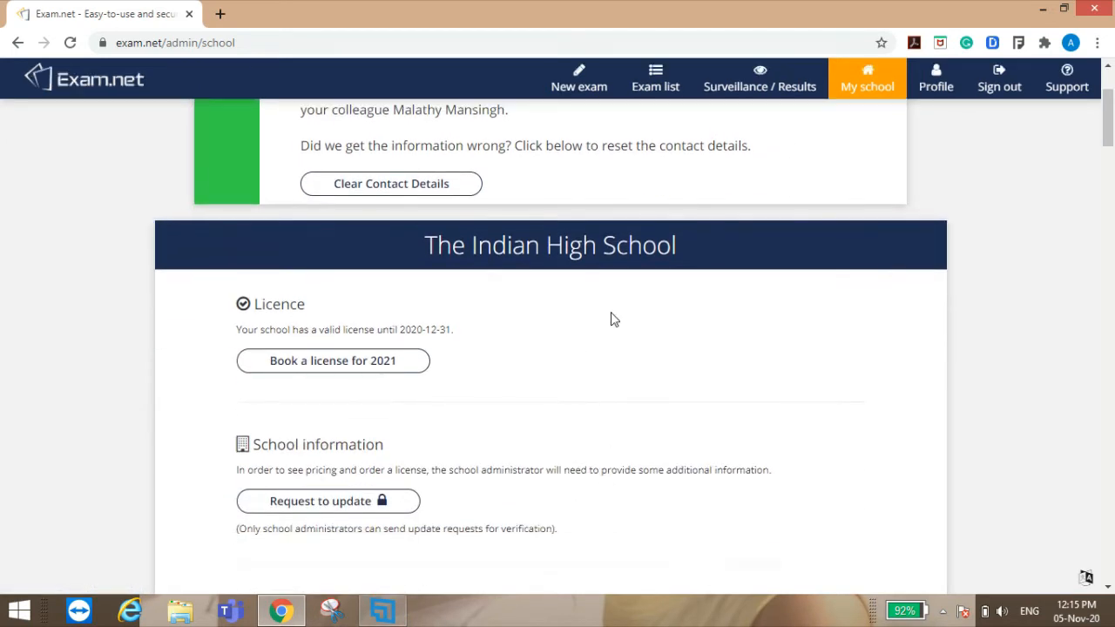
pyautogui.scroll(-1, 630, 310)
pyautogui.scroll(2, 906, 166)
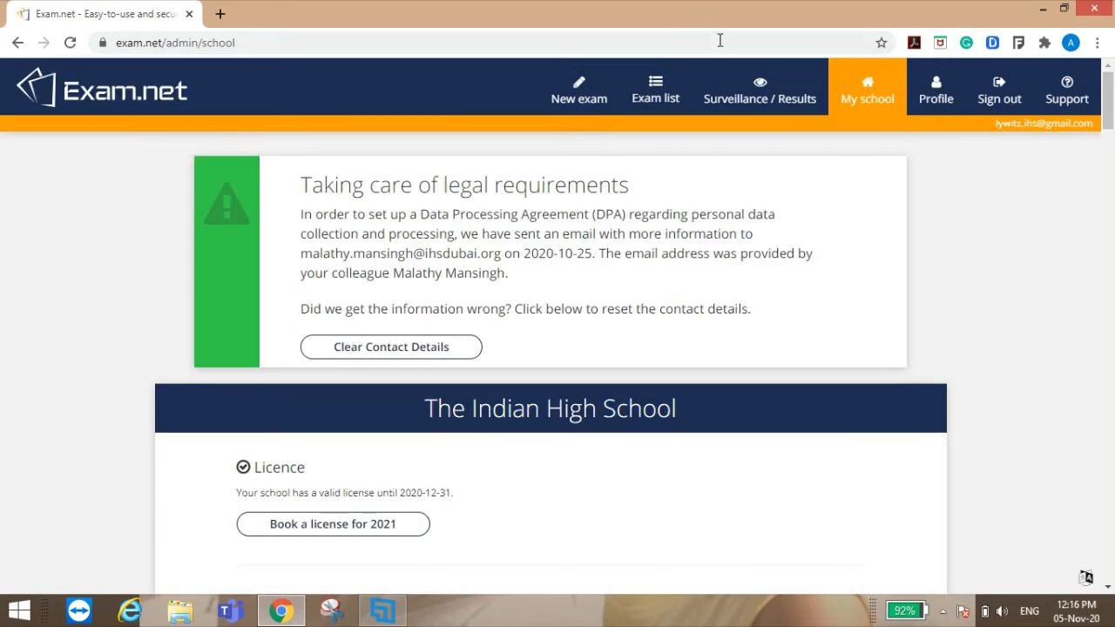
# Step: Start a new exam and look through the sections of its creation form
pyautogui.click(600, 104)
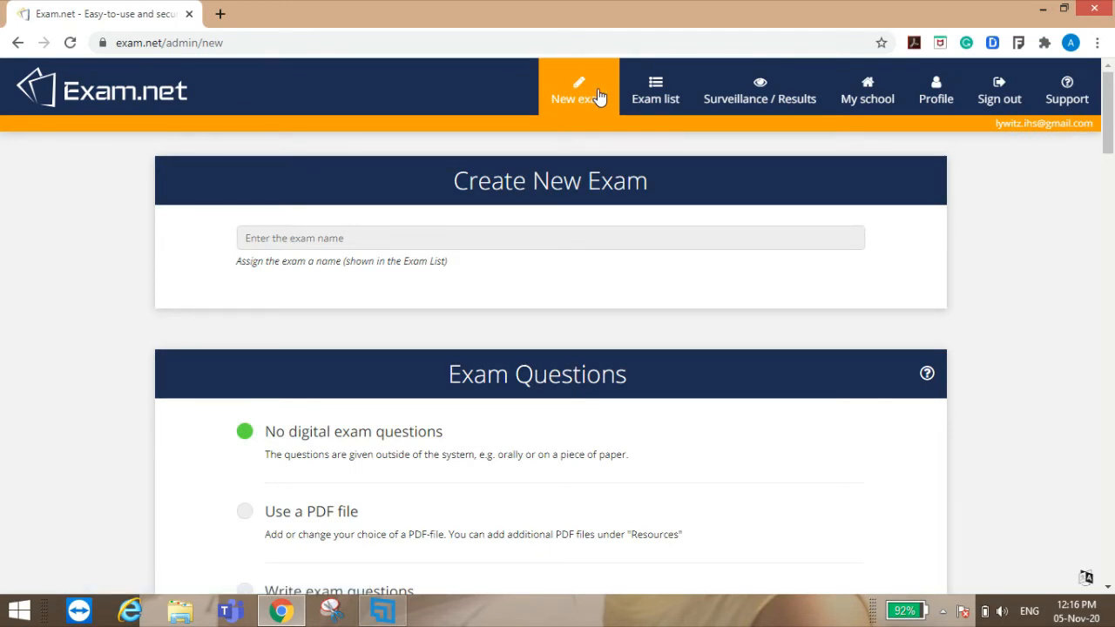
pyautogui.click(642, 111)
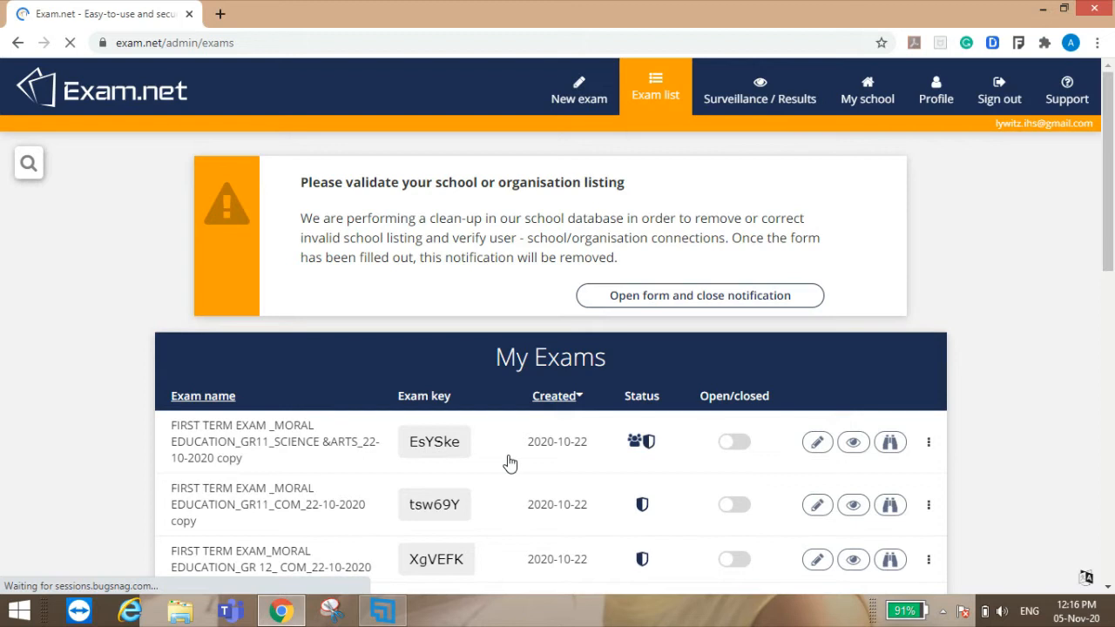
pyautogui.click(575, 96)
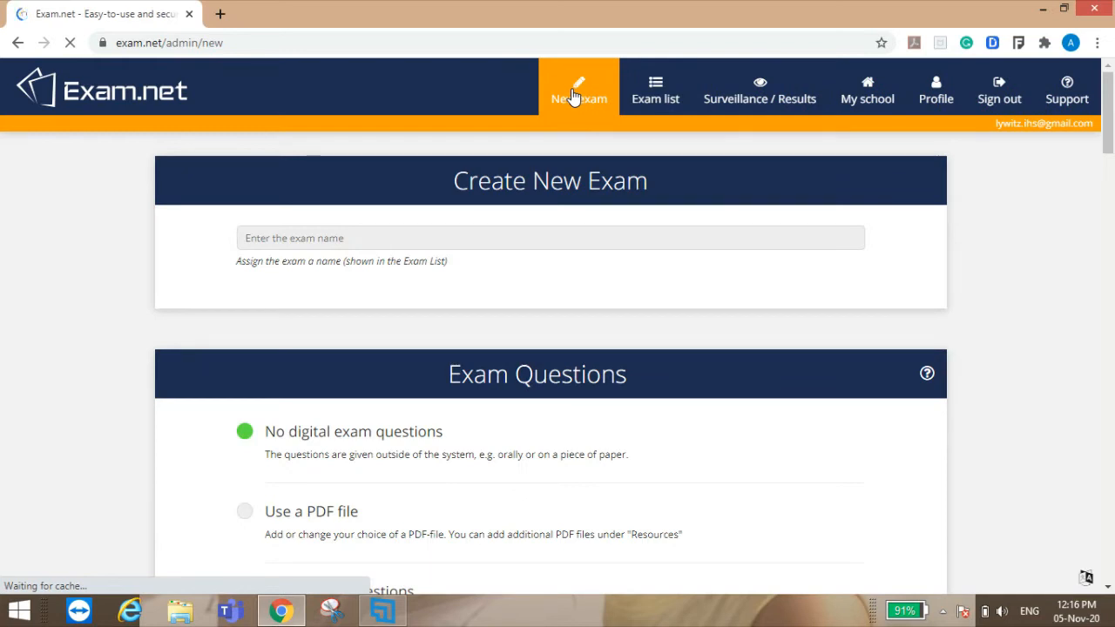
pyautogui.scroll(-7, 1019, 391)
pyautogui.scroll(-4, 1018, 391)
pyautogui.scroll(12, 1023, 386)
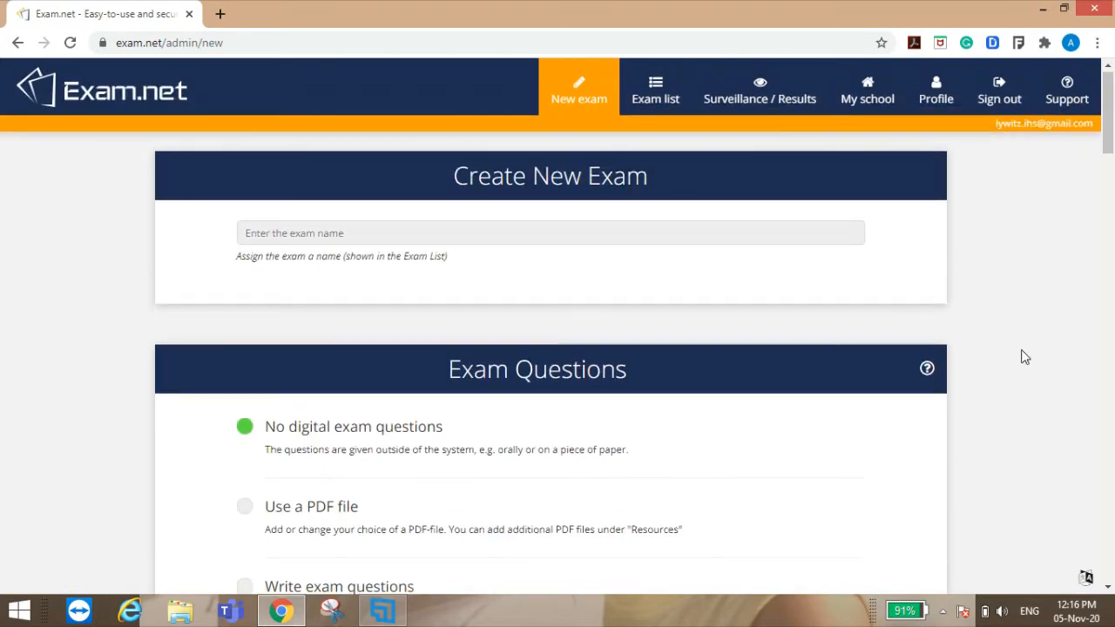
pyautogui.scroll(-5, 1001, 374)
pyautogui.scroll(5, 989, 348)
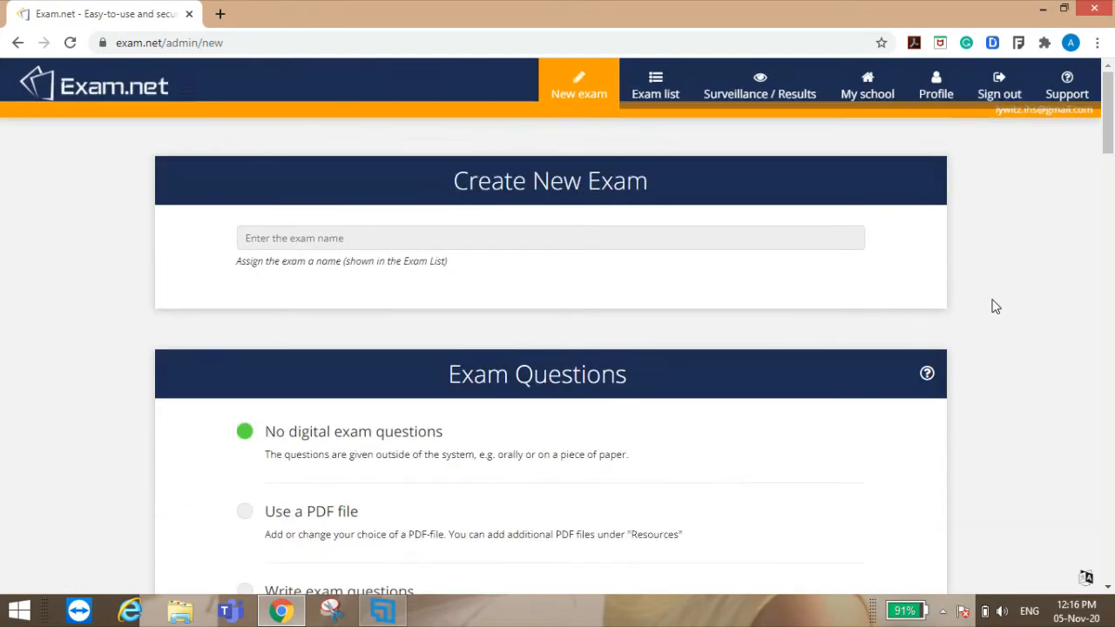
# Step: Name the new exam HALF YEARLY EXAM_GR 12_
pyautogui.click(439, 238)
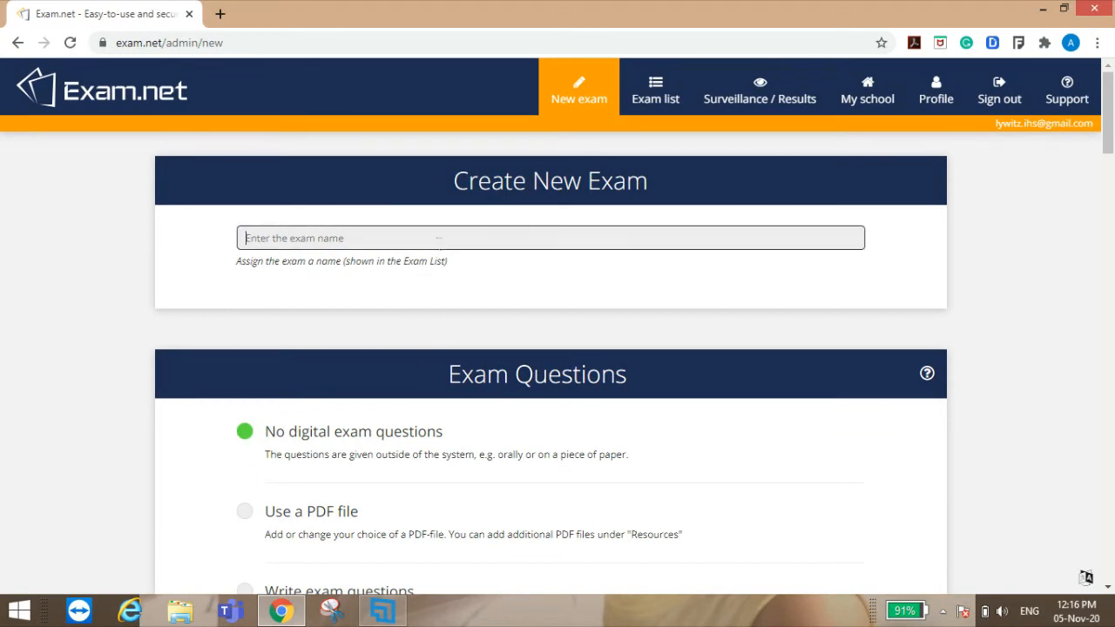
pyautogui.write('HALF YEARLY EXAM')
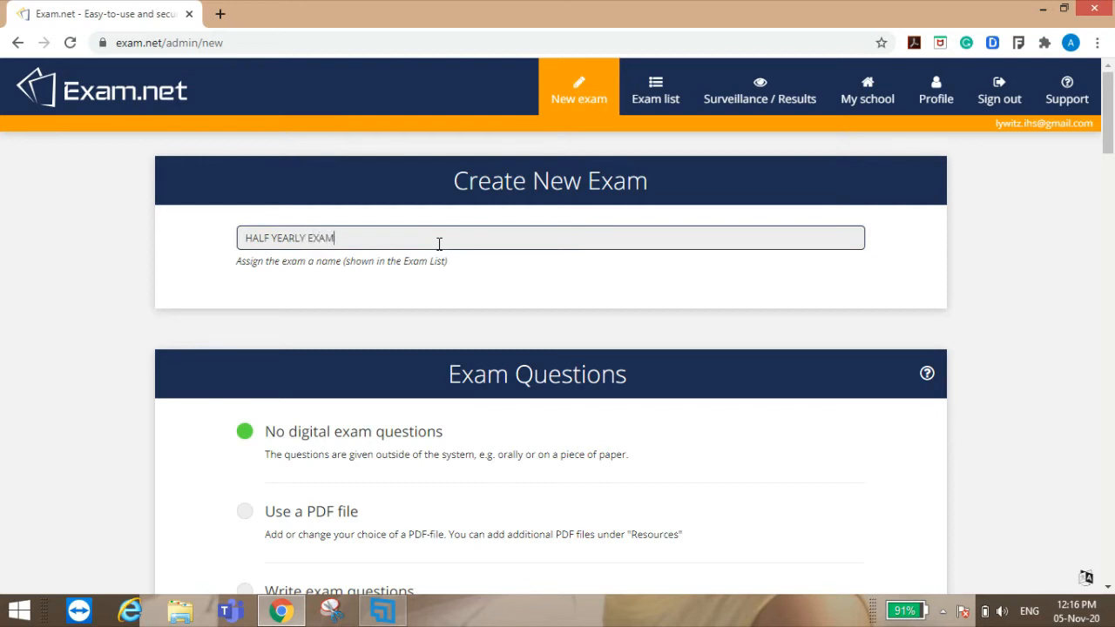
pyautogui.press('Tab')
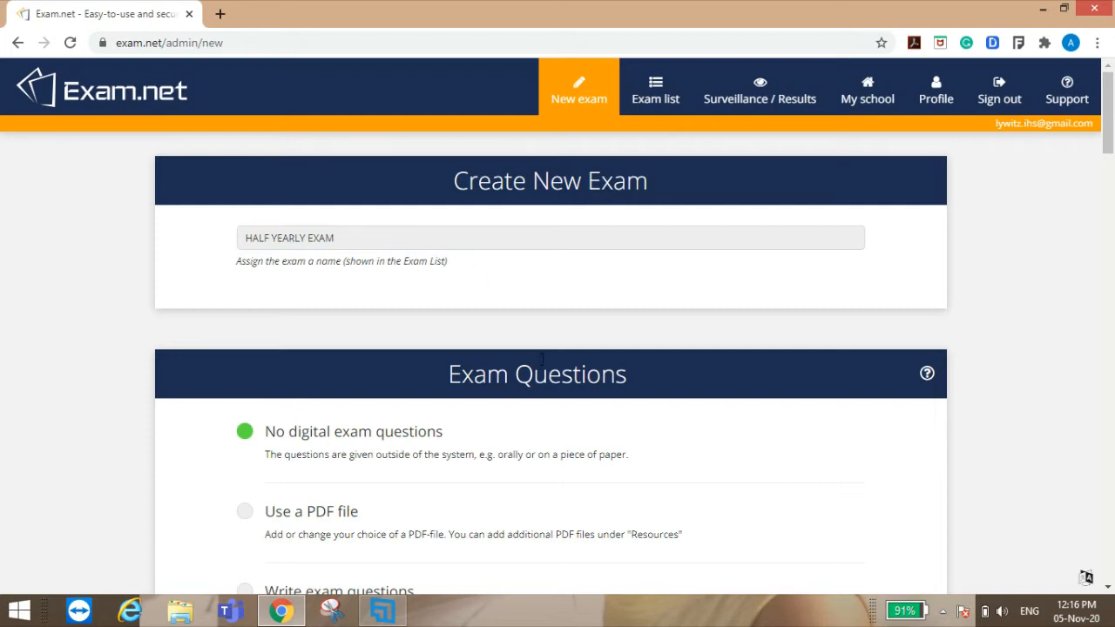
pyautogui.click(436, 238)
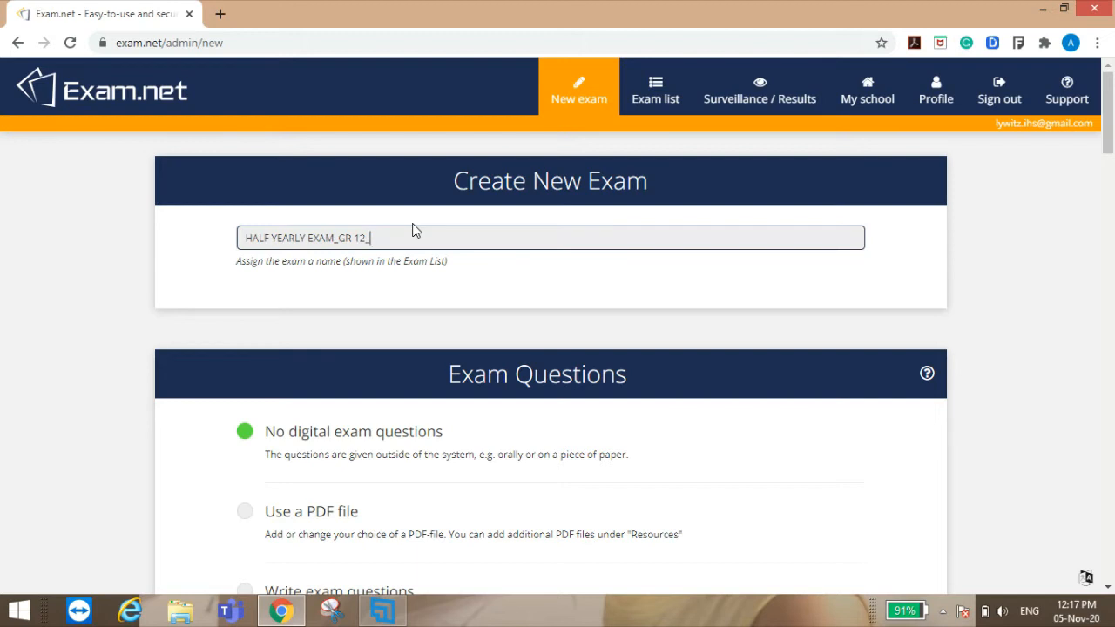
# Step: Set the exam questions to use a PDF file and load cbse-class-12-syllabus-2018-19-mass-media-studies from the Mass Media Documents folder
pyautogui.scroll(-2, 517, 411)
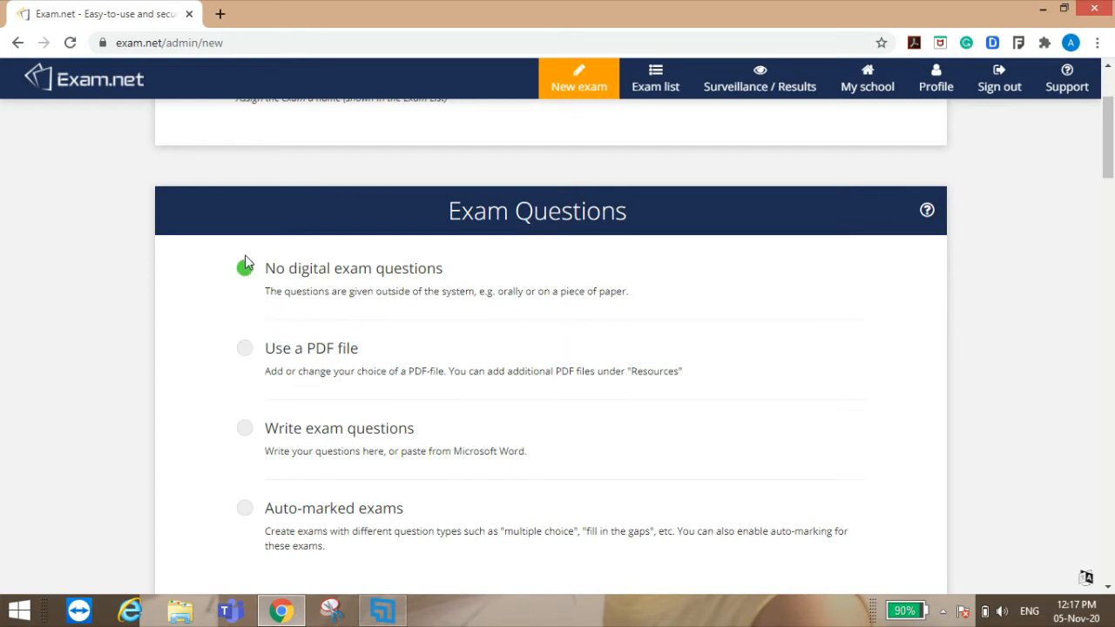
pyautogui.click(244, 352)
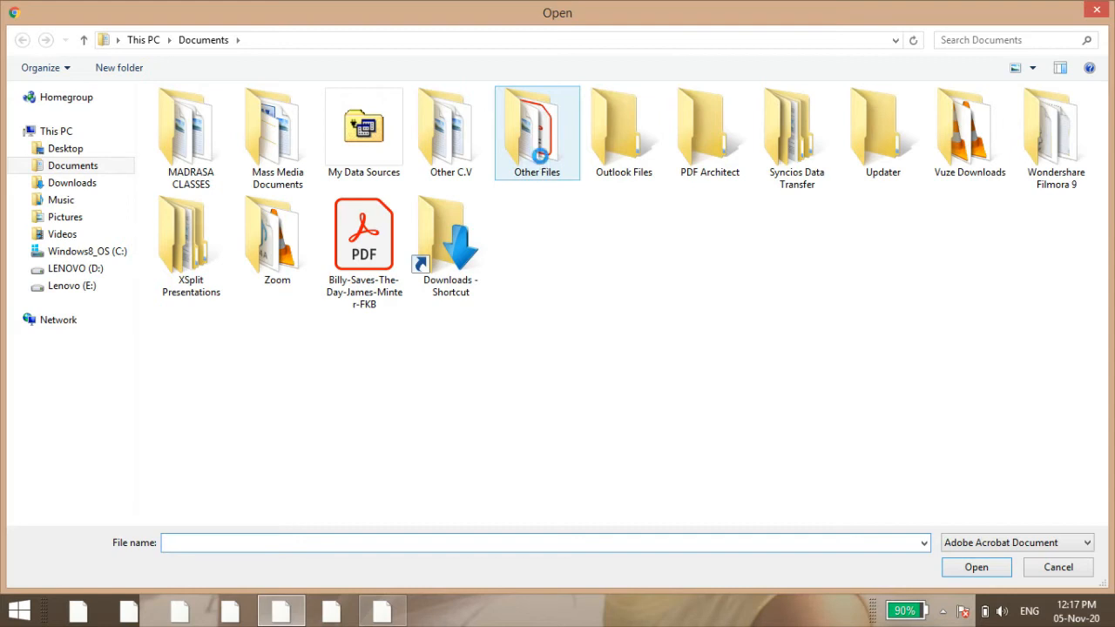
pyautogui.click(542, 162)
pyautogui.doubleClick(541, 162)
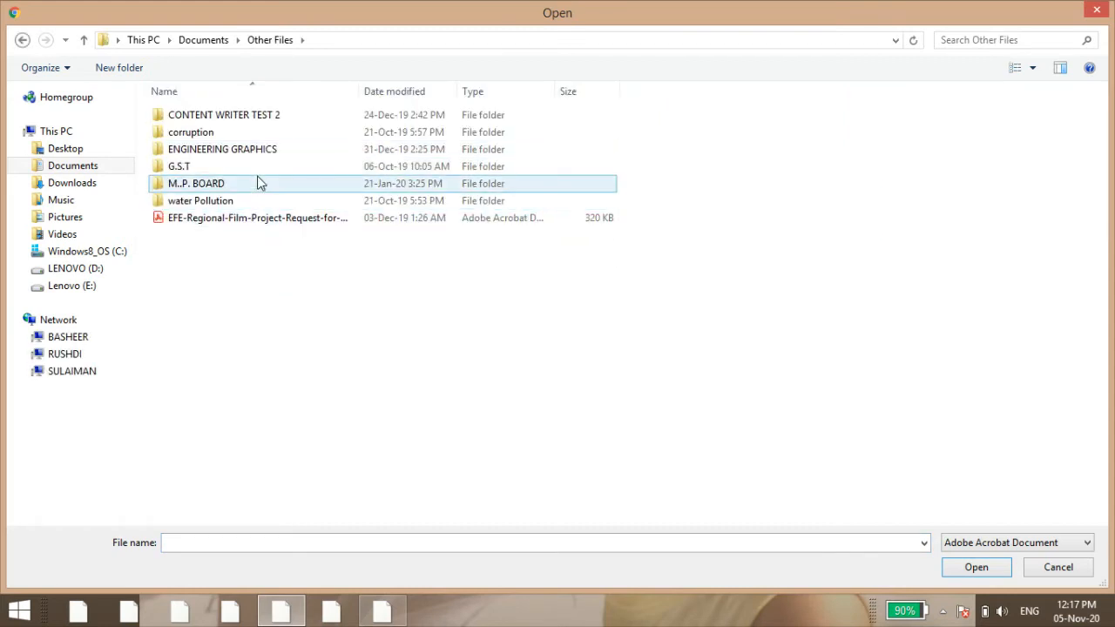
pyautogui.click(74, 168)
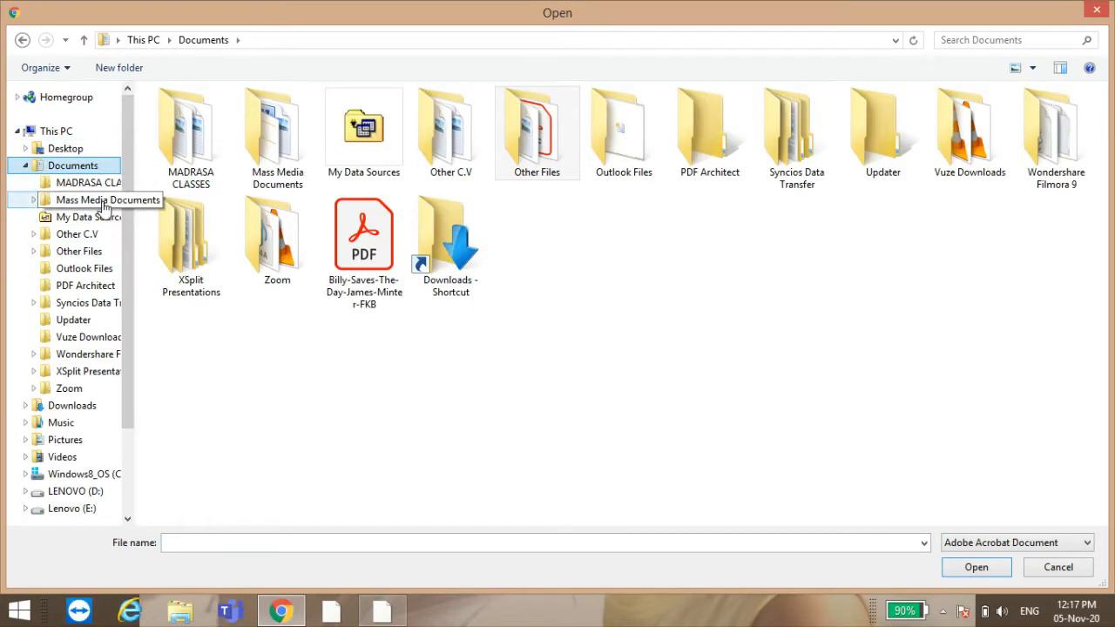
pyautogui.click(85, 200)
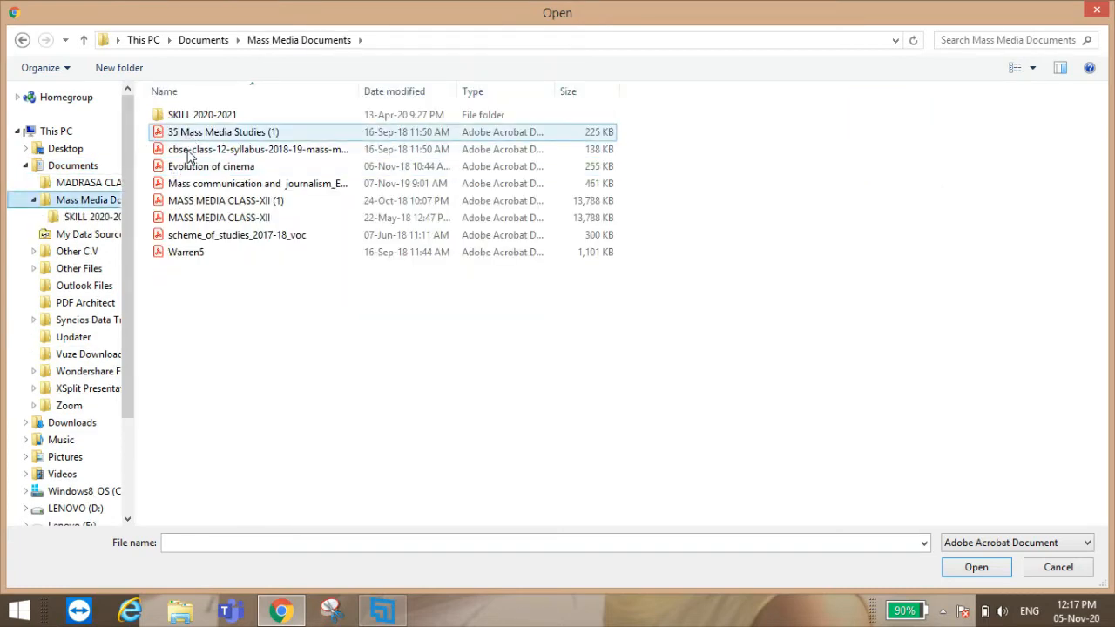
pyautogui.click(193, 250)
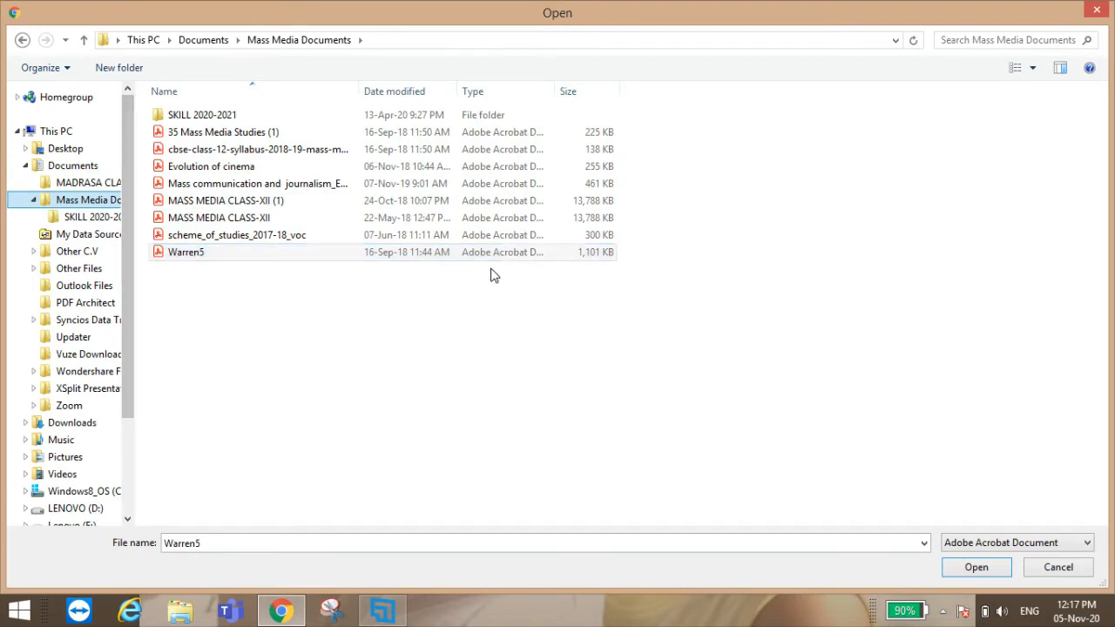
pyautogui.click(219, 150)
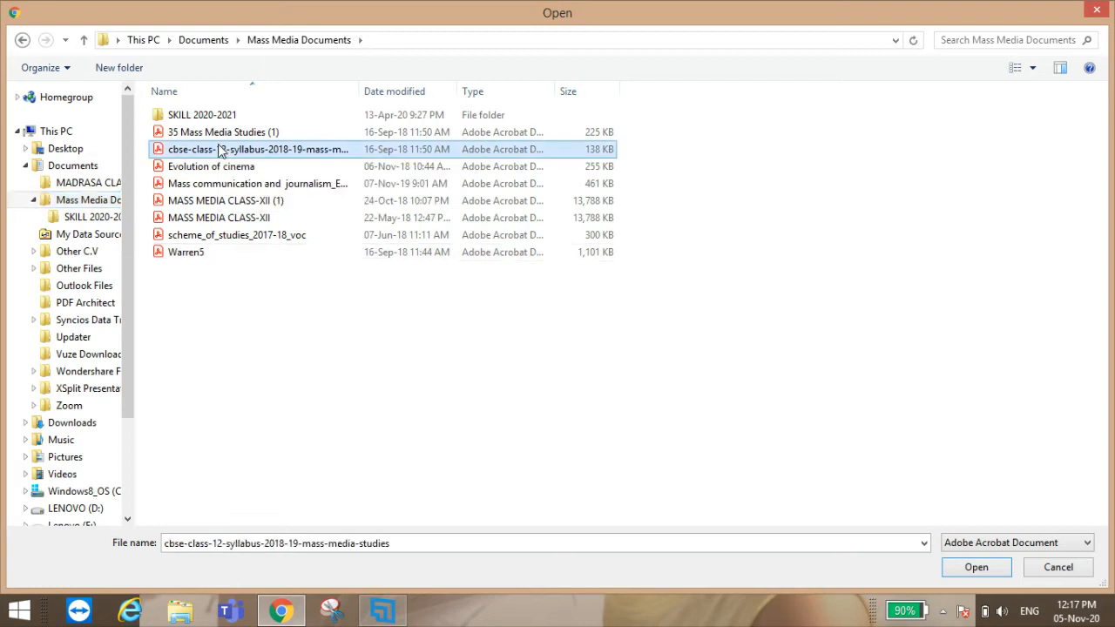
pyautogui.doubleClick(219, 150)
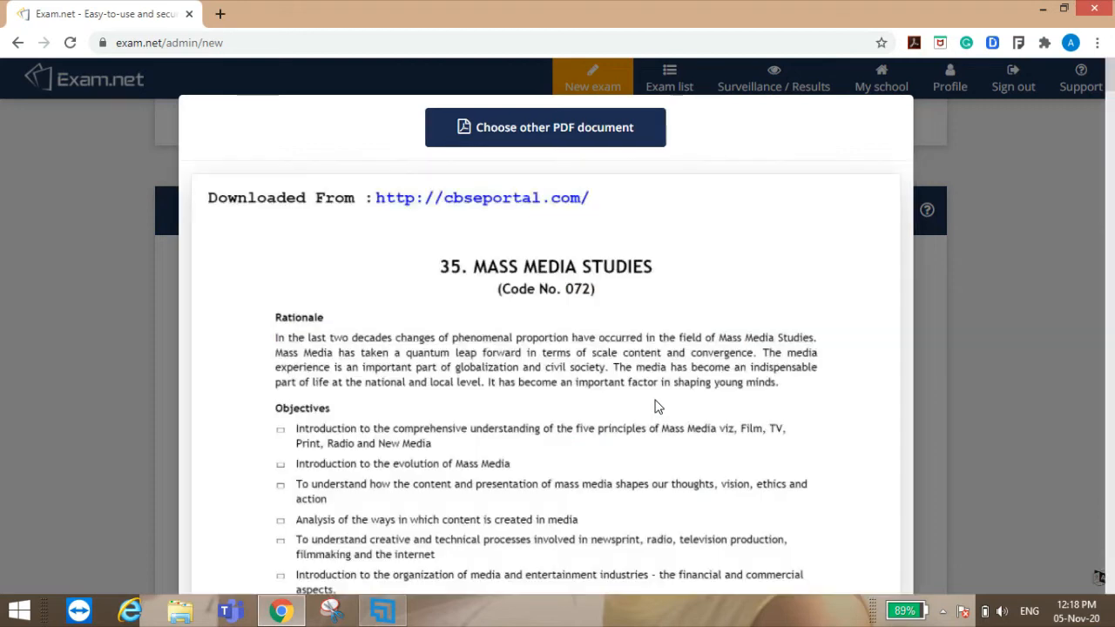
# Step: Read through the loaded question PDF, then reopen its preview once more and close it
pyautogui.scroll(-15, 1076, 386)
pyautogui.click(1054, 397)
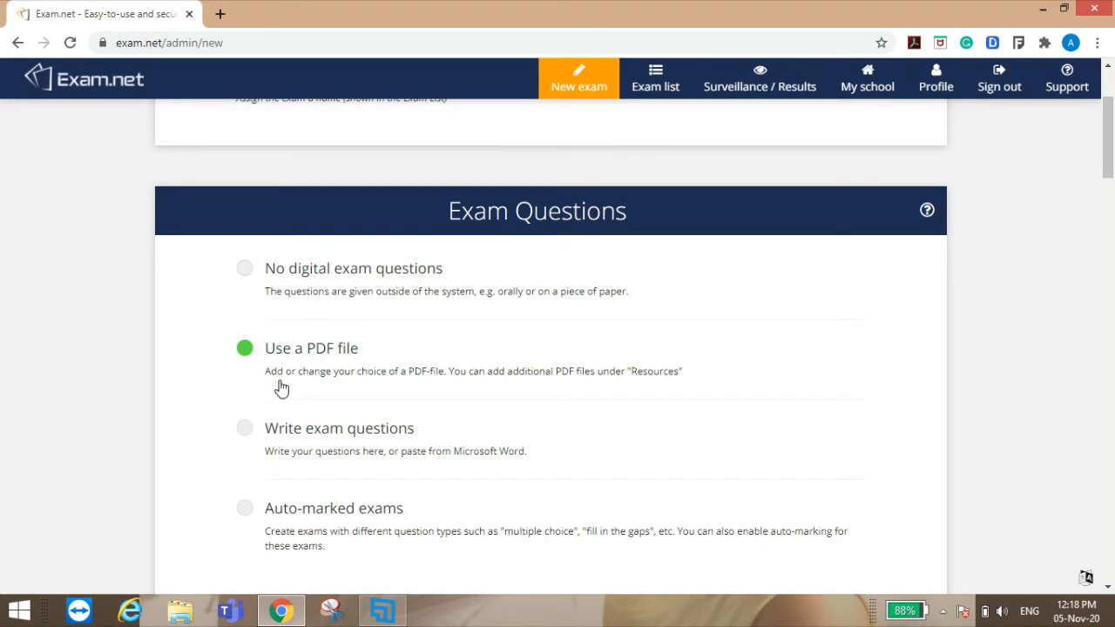
pyautogui.click(262, 361)
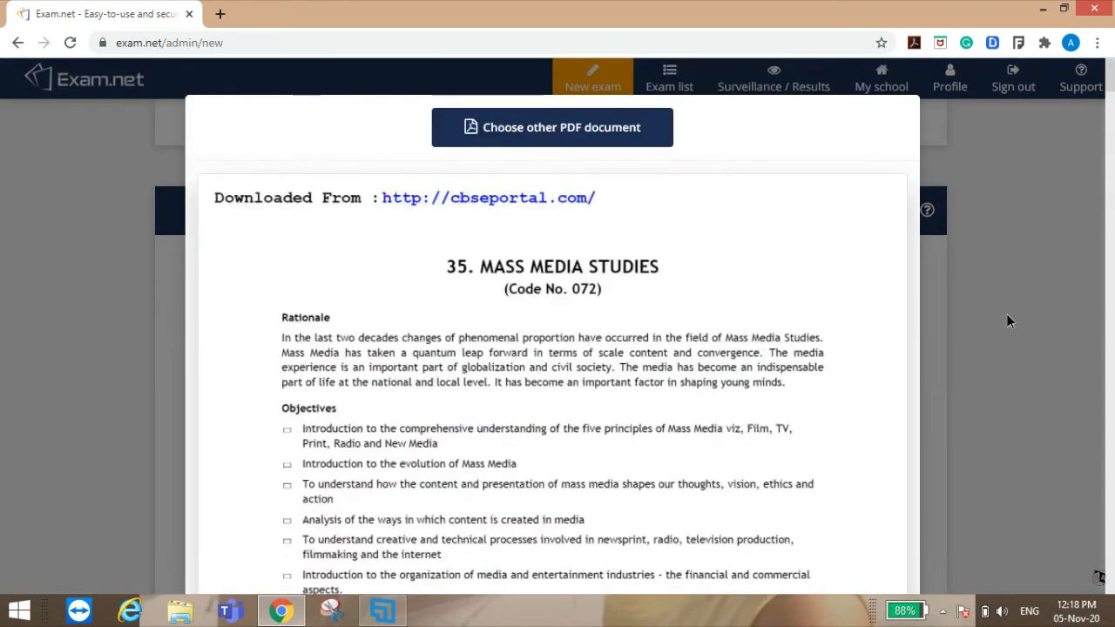
pyautogui.click(1008, 319)
# Step: Change the exam question source to Write exam questions and look over its blank editor
pyautogui.scroll(-3, 635, 351)
pyautogui.scroll(3, 462, 364)
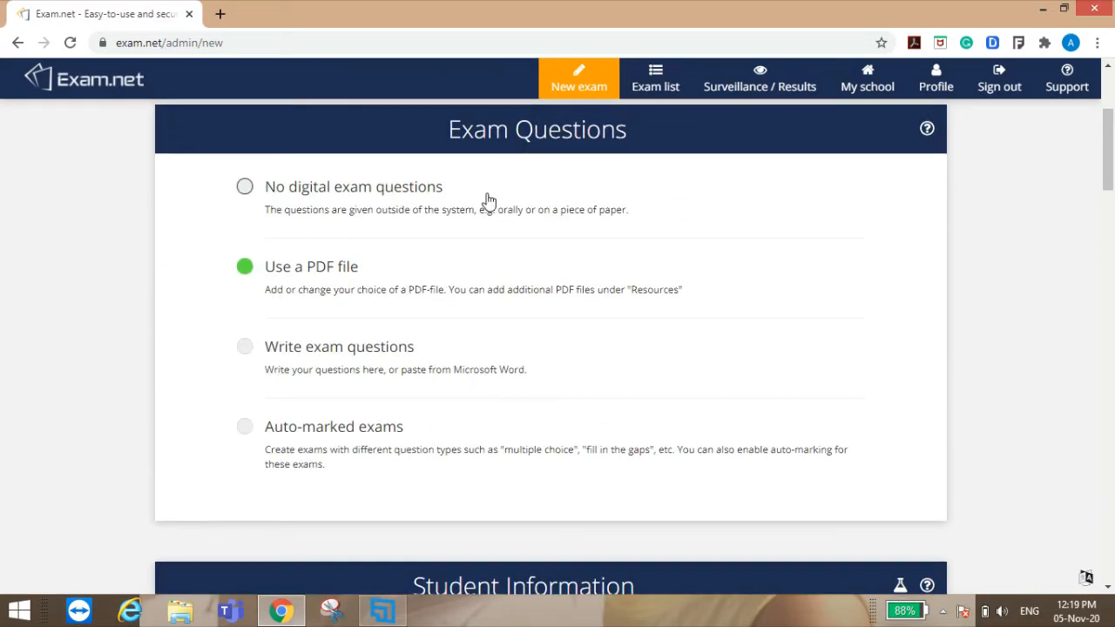
pyautogui.click(248, 349)
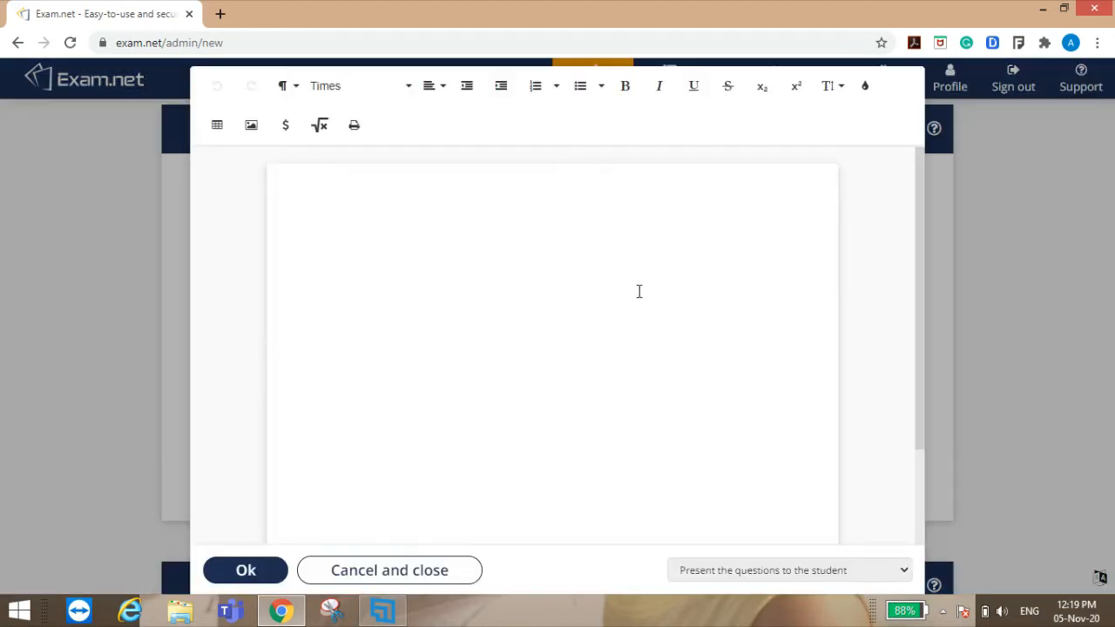
pyautogui.click(349, 225)
pyautogui.scroll(-2, 404, 322)
pyautogui.scroll(2, 416, 249)
# Step: Open the Word document My friends poem from the Documents folder and look through its page
pyautogui.click(178, 615)
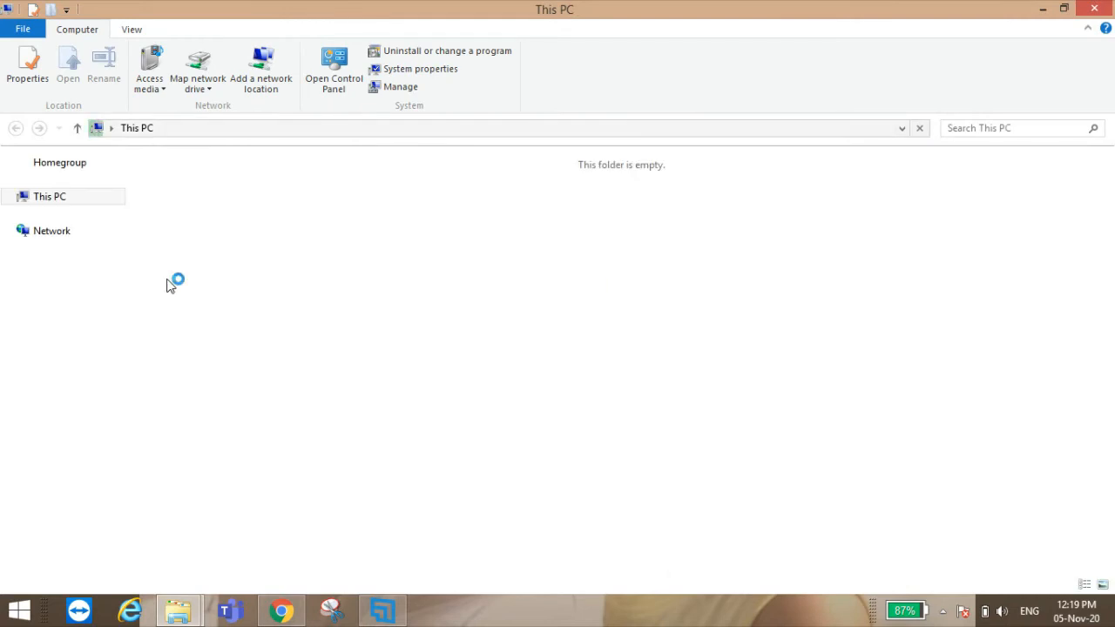
pyautogui.click(85, 232)
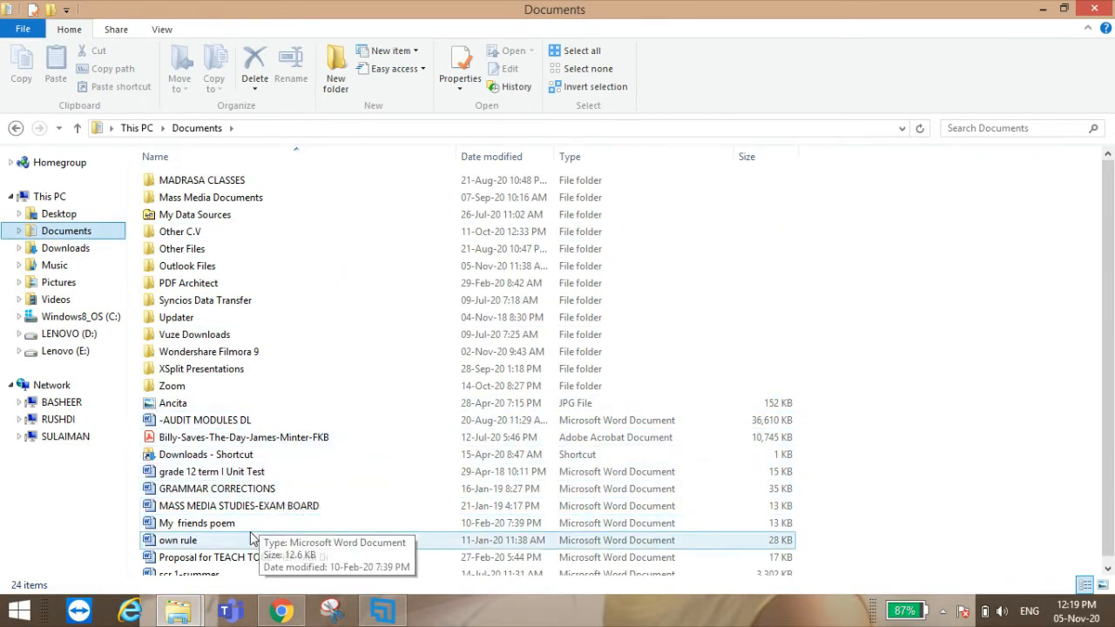
pyautogui.doubleClick(218, 523)
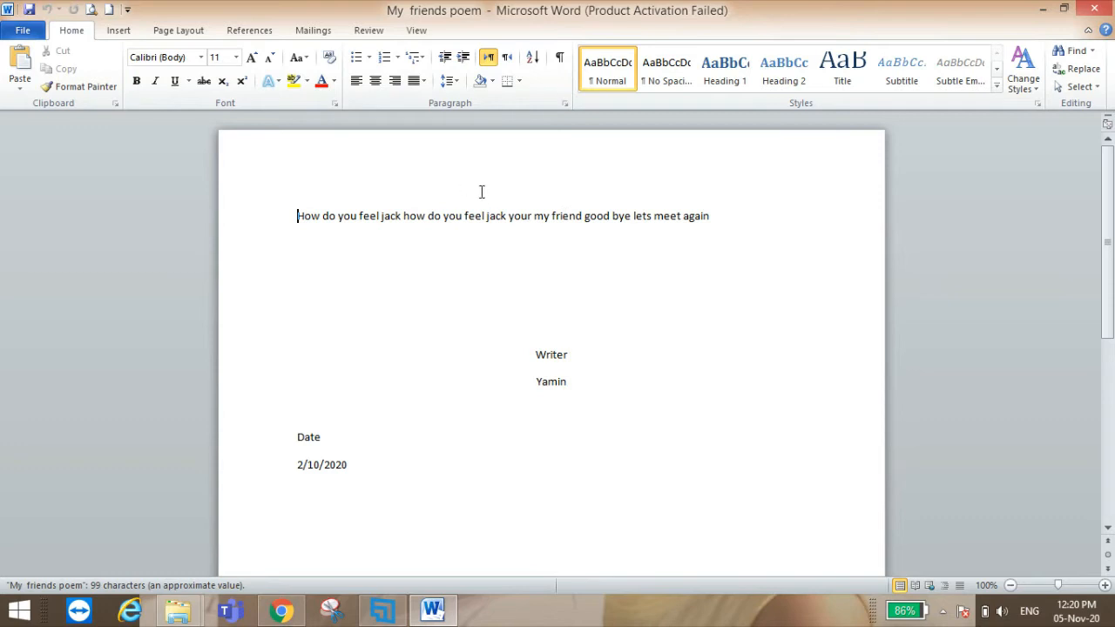
pyautogui.scroll(-5, 488, 200)
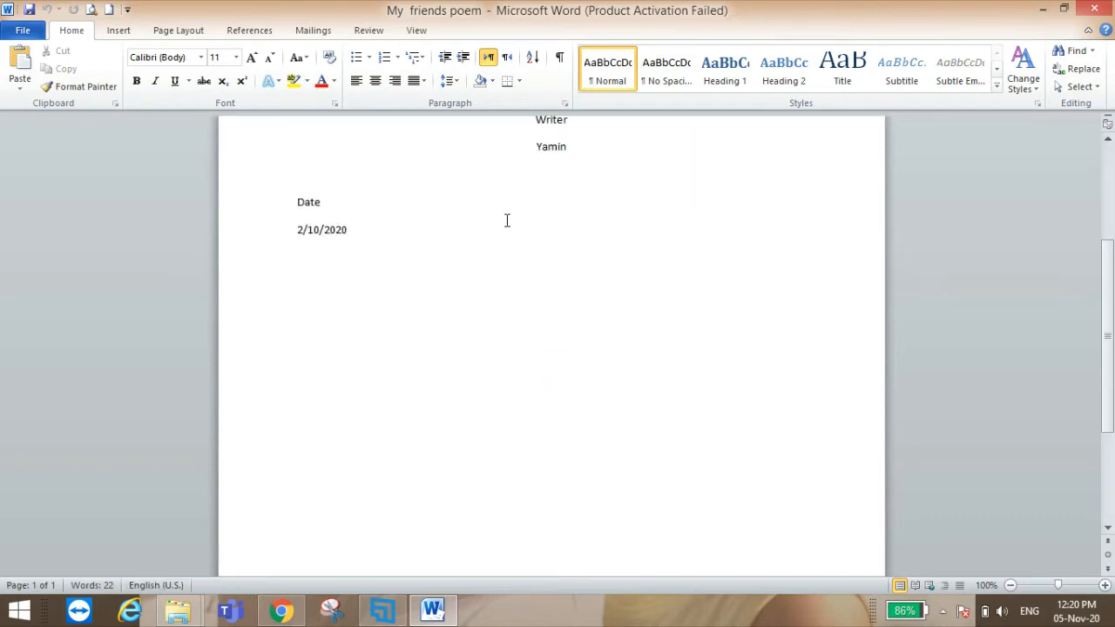
pyautogui.scroll(5, 507, 220)
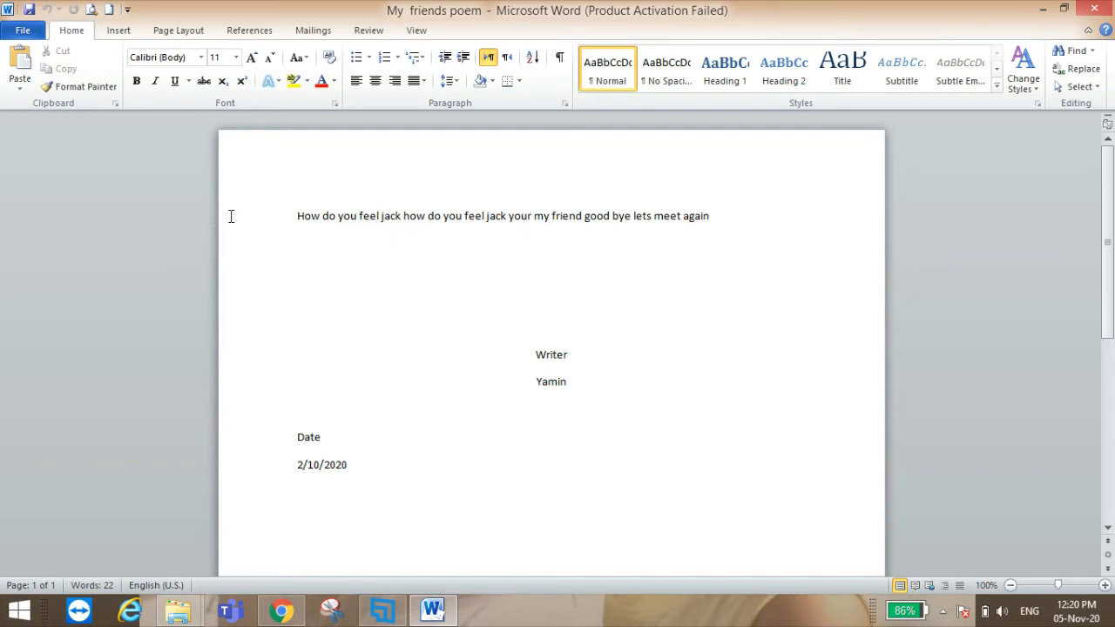
pyautogui.scroll(-9, 445, 286)
pyautogui.click(438, 279)
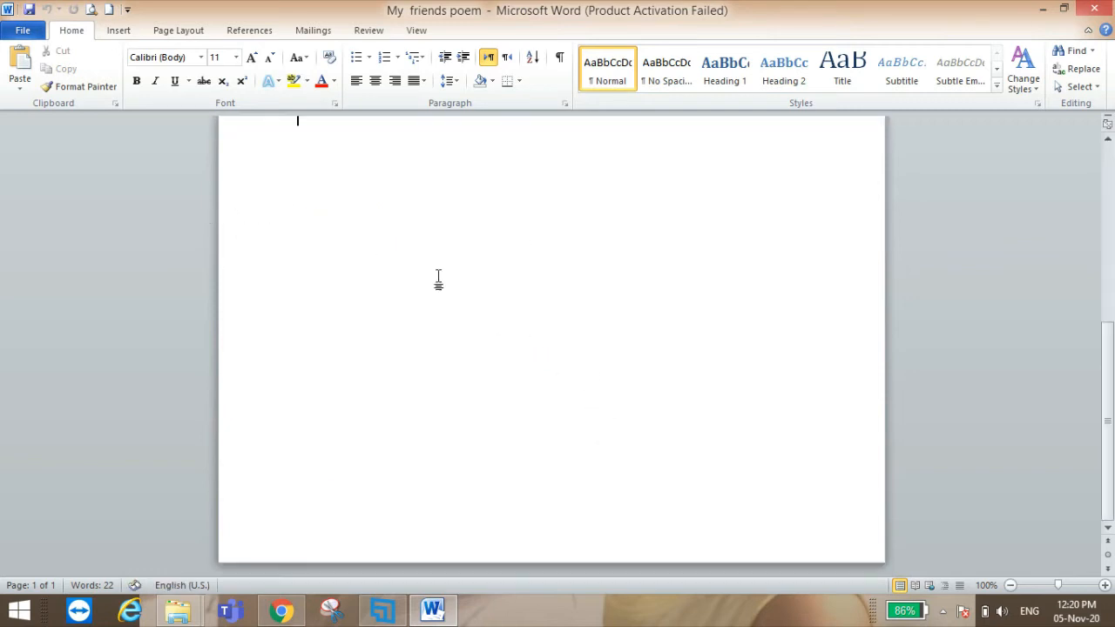
pyautogui.scroll(9, 489, 317)
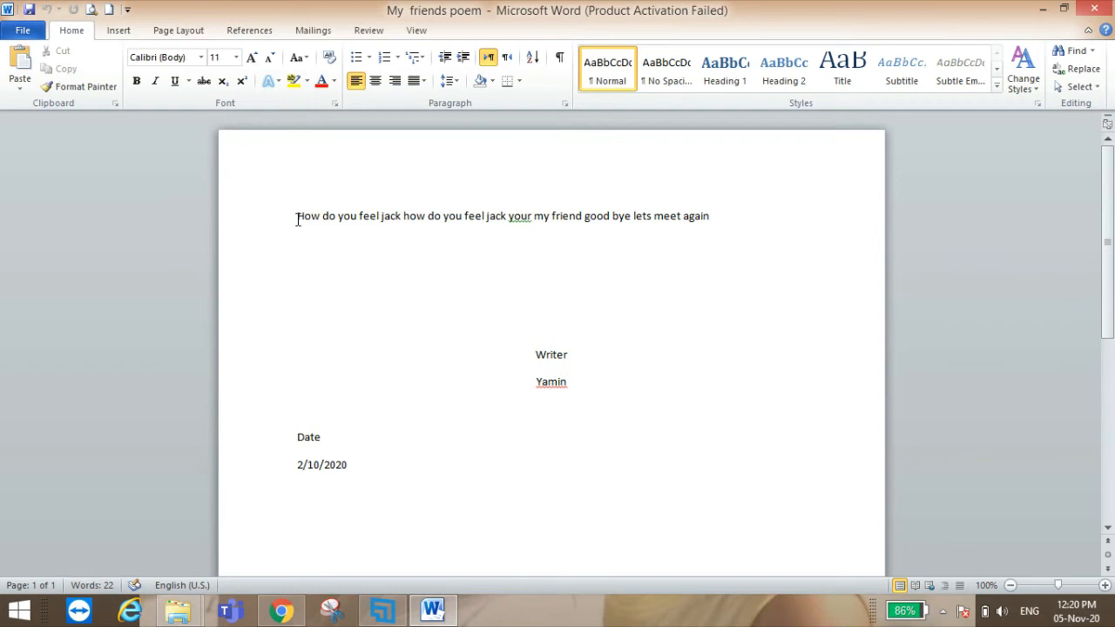
pyautogui.click(723, 456)
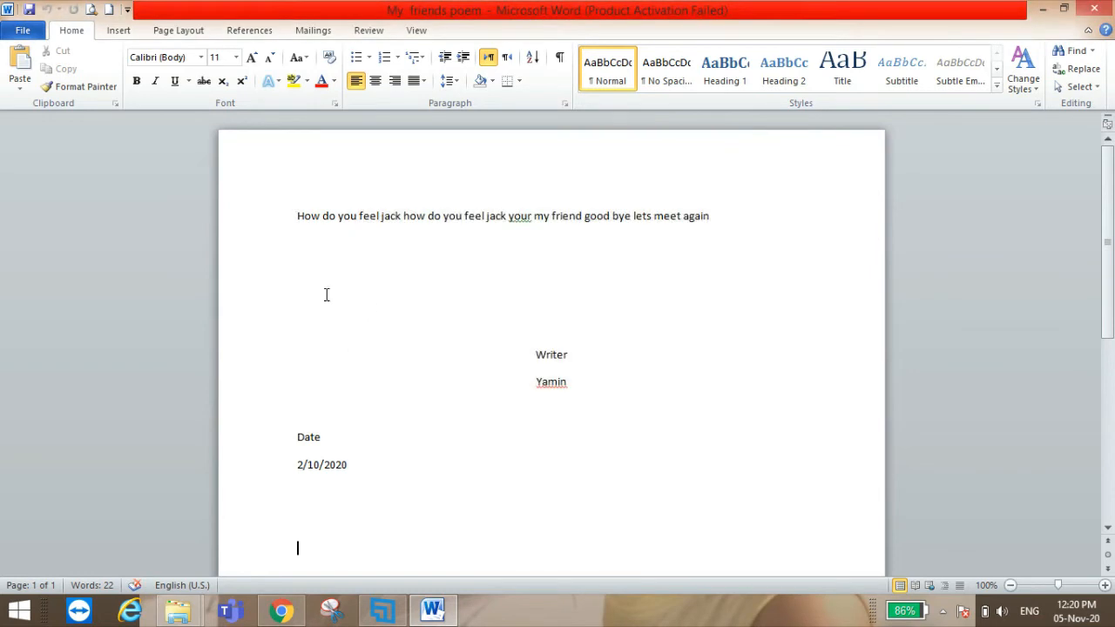
# Step: Copy the poem document's text from the first line through the date and paste it into the Exam.net question editor
pyautogui.moveTo(292, 209); pyautogui.dragTo(601, 474)
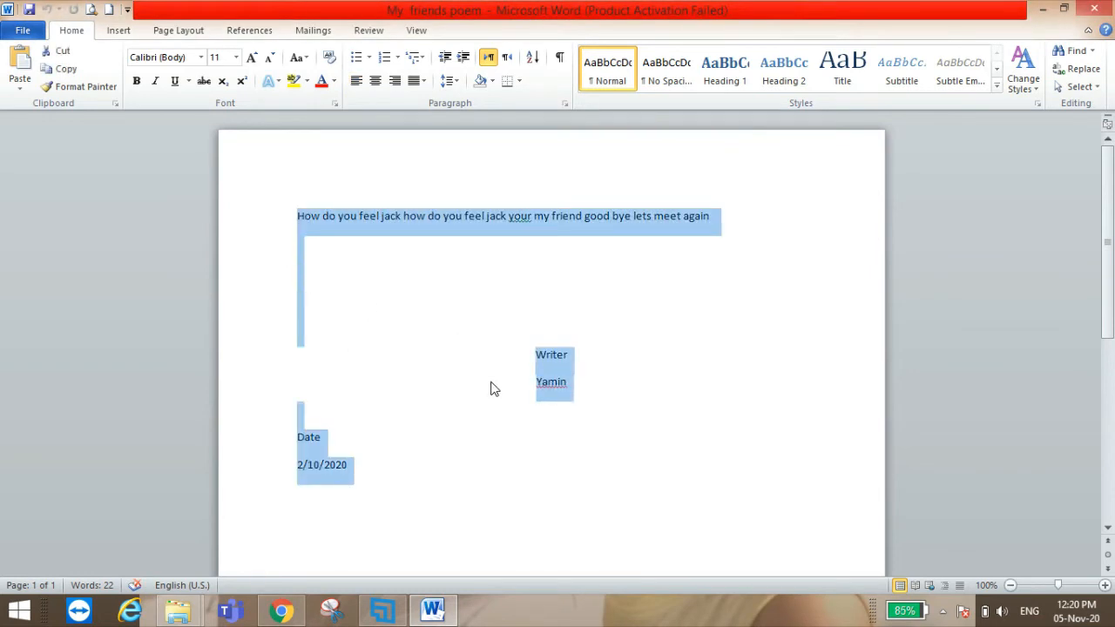
pyautogui.rightClick(462, 228)
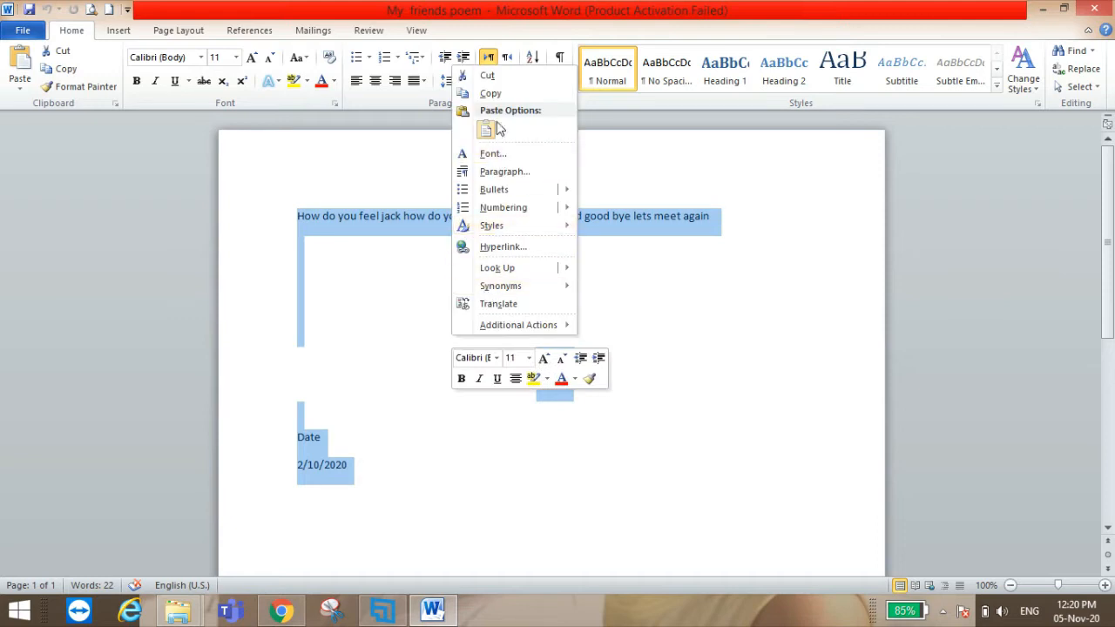
pyautogui.click(491, 93)
pyautogui.click(281, 611)
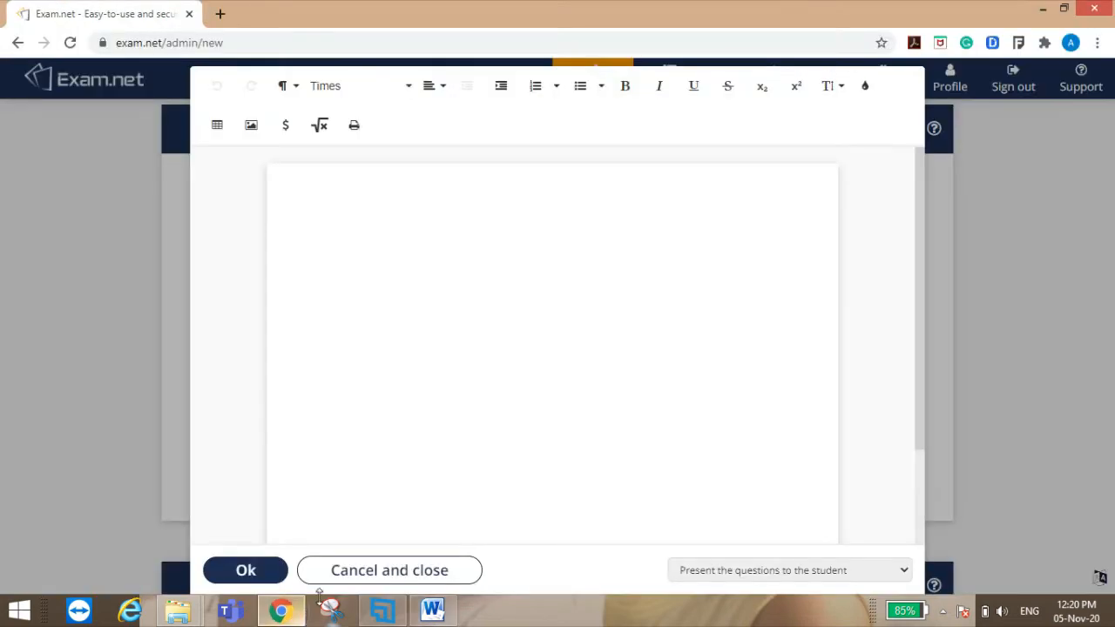
pyautogui.click(492, 380)
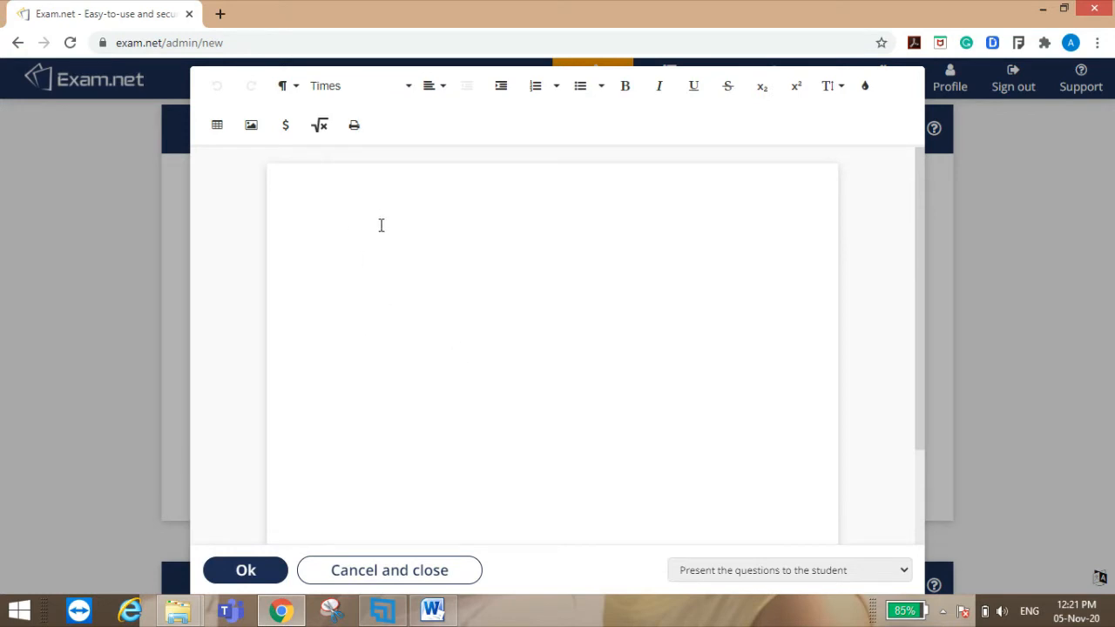
pyautogui.hotkey('ctrl', 'v')
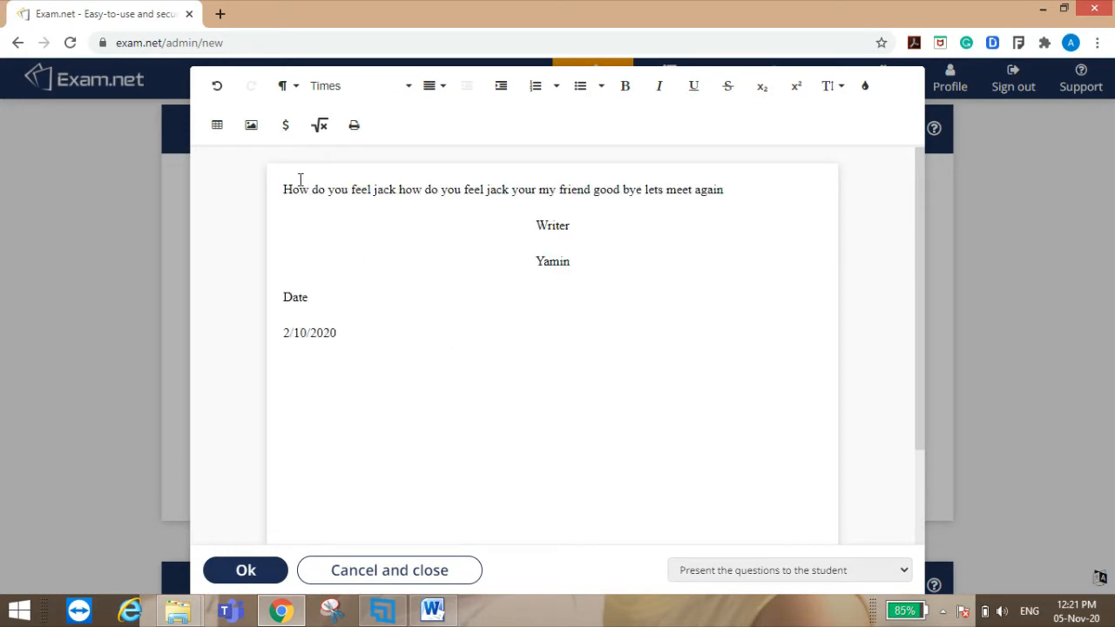
# Step: Delete all the pasted text from the question editor and close the editor without saving
pyautogui.moveTo(283, 190); pyautogui.dragTo(447, 411)
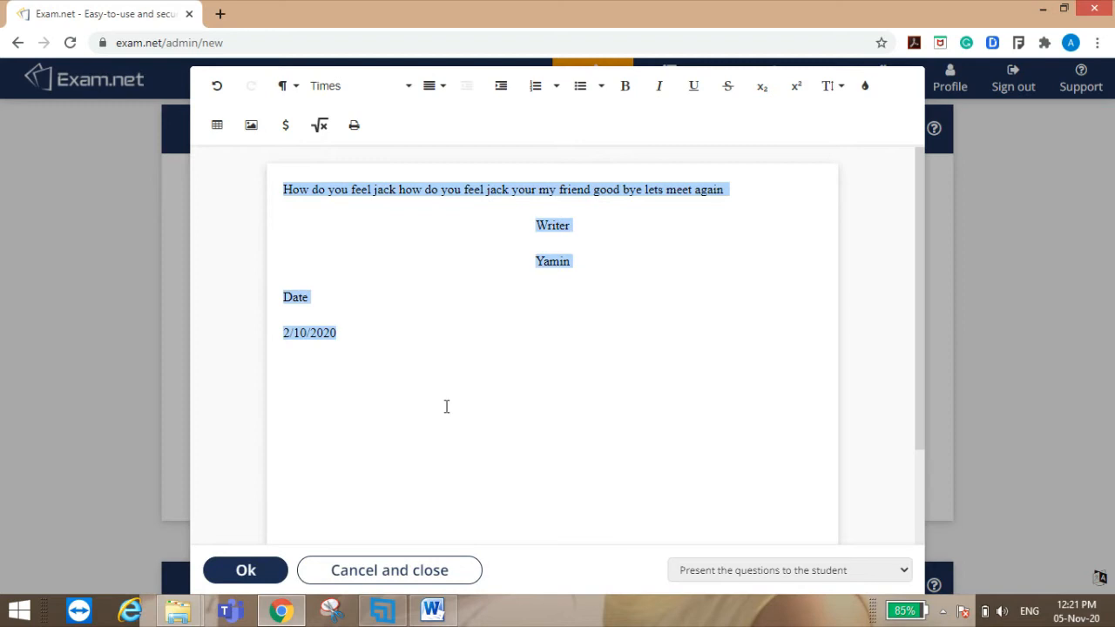
pyautogui.press('BackSpace')
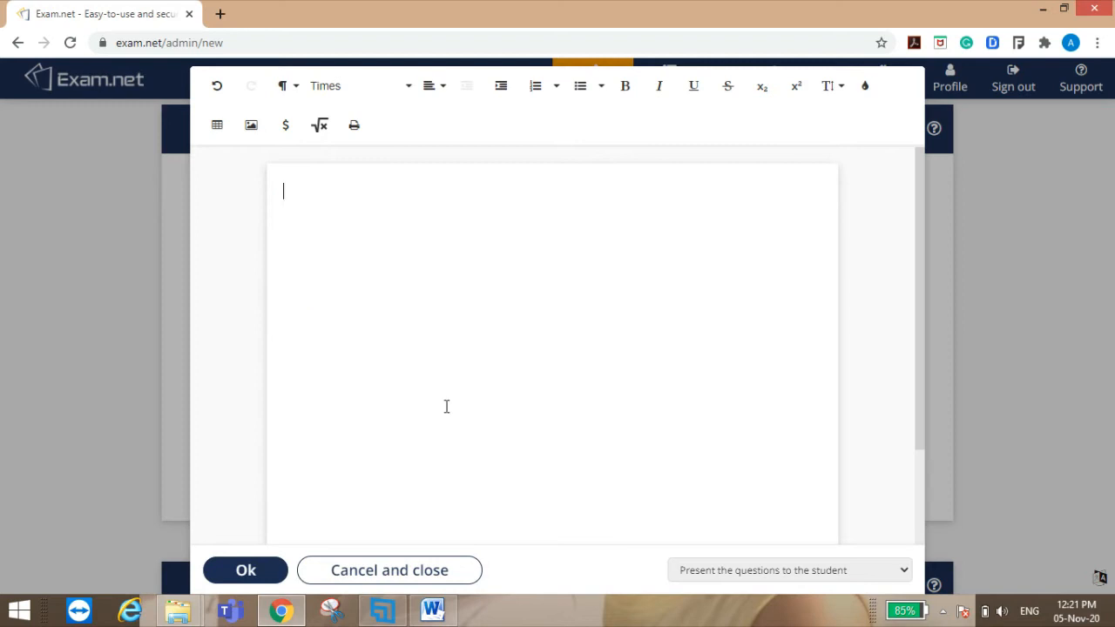
pyautogui.click(449, 582)
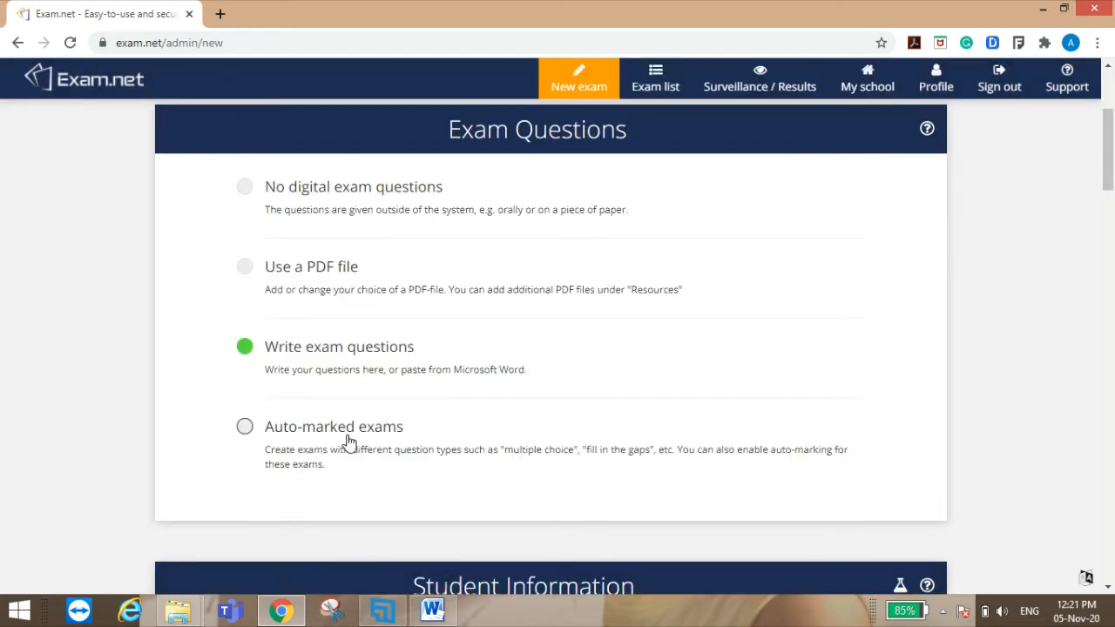
# Step: Switch the exam to auto-marked and add a multiple choice question reading WRITE THE NAME OF THE FATHER OF INDIAN CINEMA
pyautogui.click(282, 428)
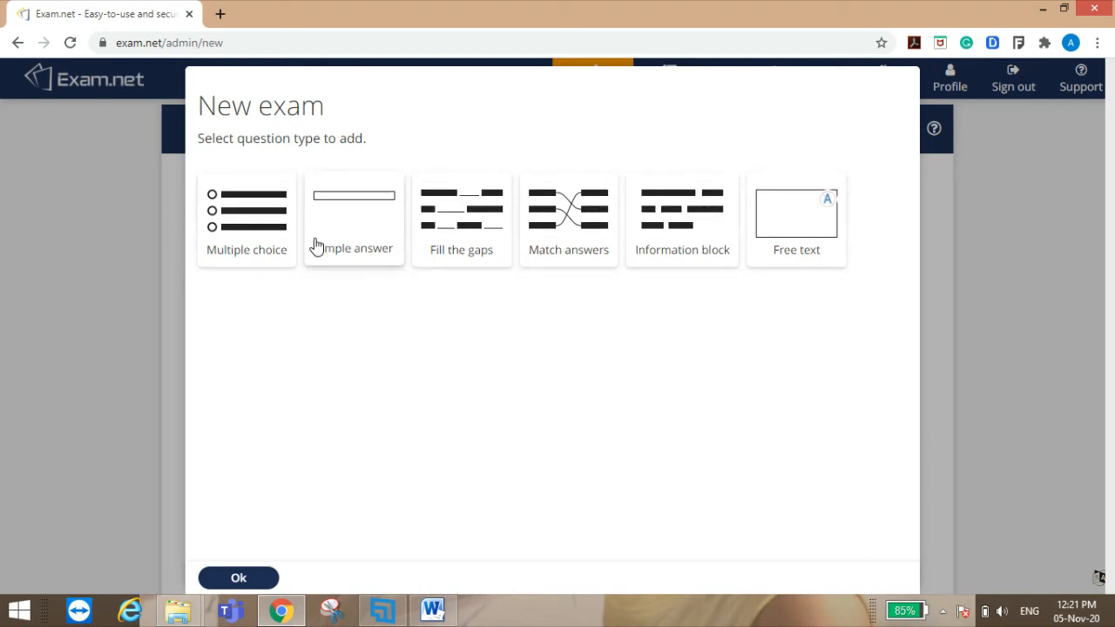
pyautogui.click(261, 228)
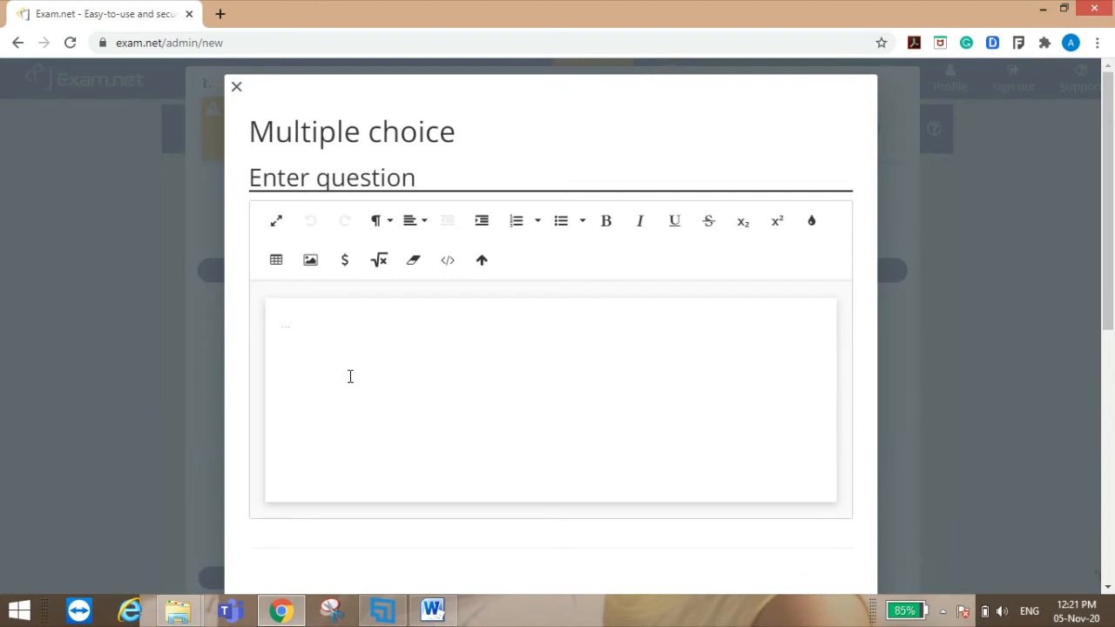
pyautogui.write('WRITE THE NAME OF T')
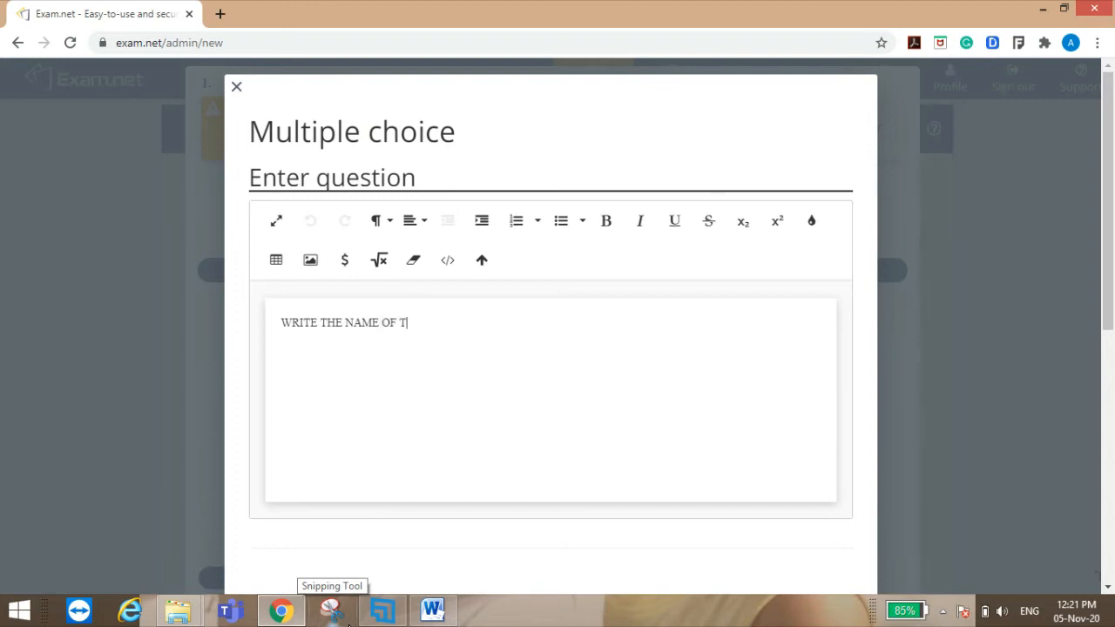
pyautogui.write('HE FATHER O')
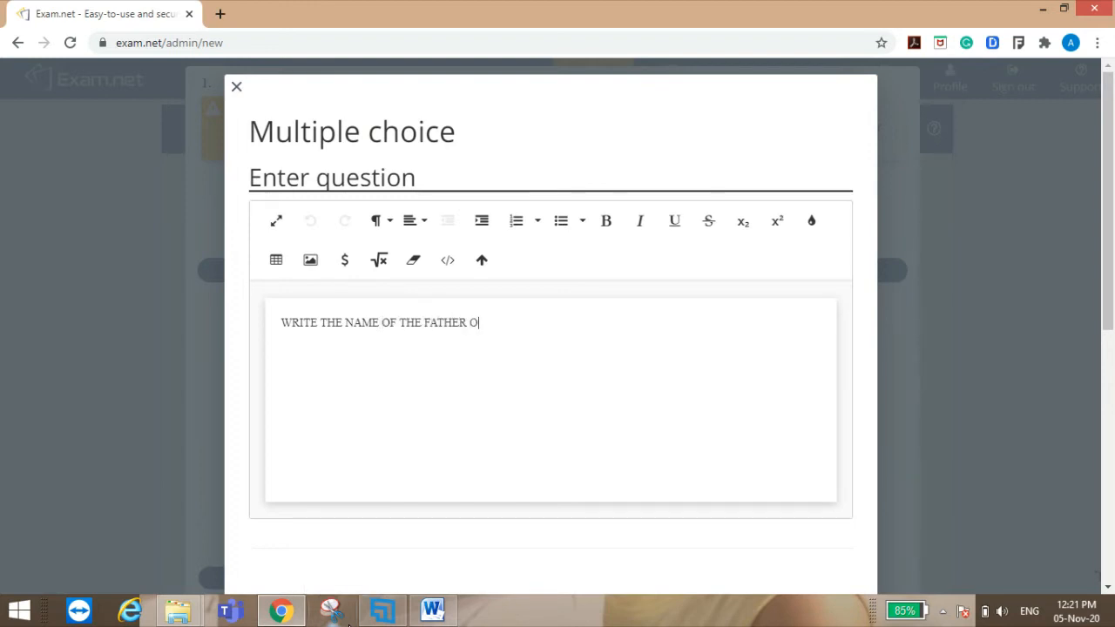
pyautogui.write('F INDIAN C')
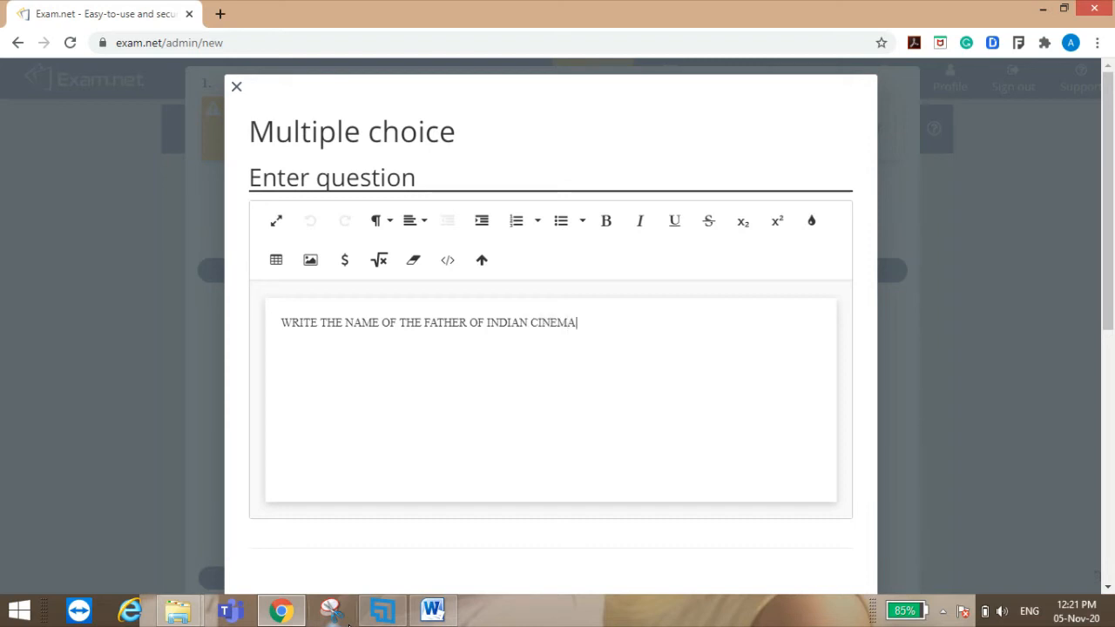
pyautogui.write('INEMA')
# Step: Add the answer options A, B and C to the multiple choice question
pyautogui.scroll(-5, 470, 314)
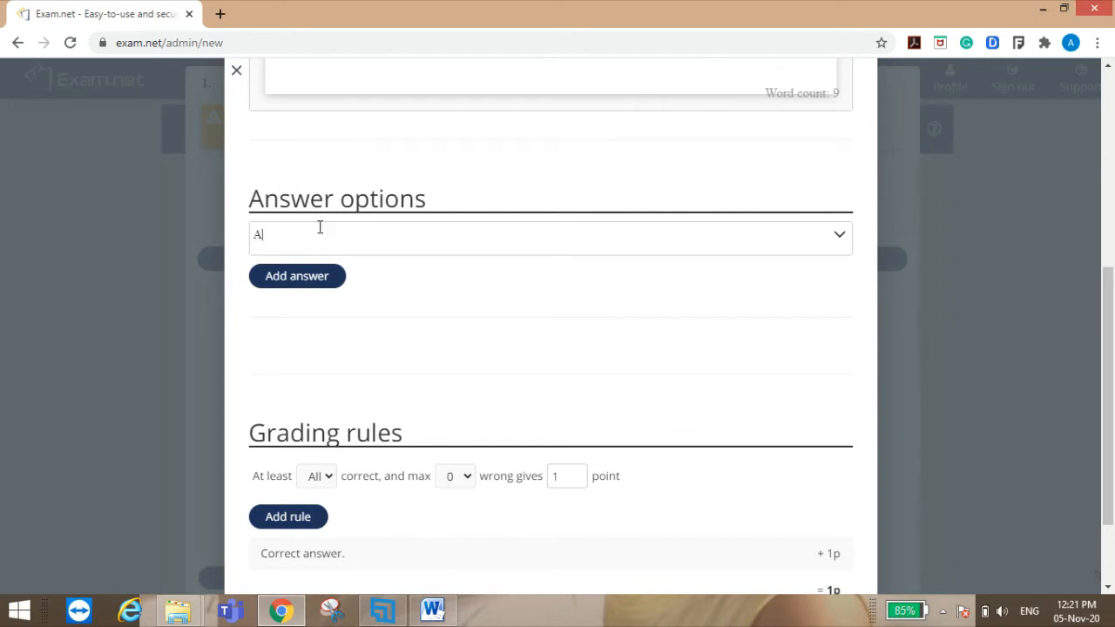
pyautogui.click(296, 270)
pyautogui.write('B')
pyautogui.click(294, 274)
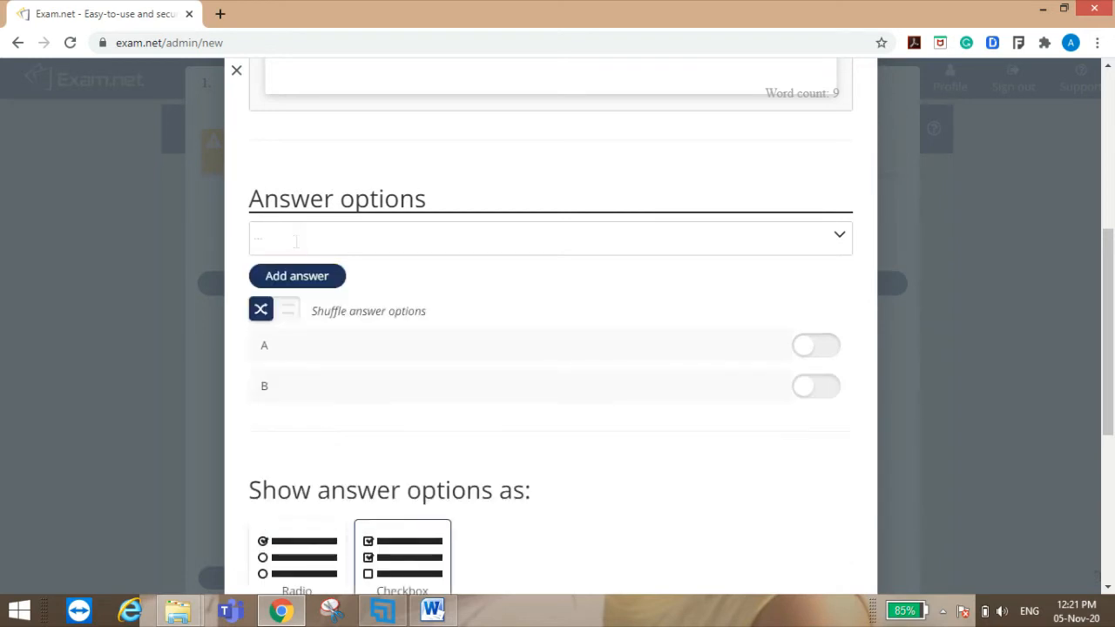
pyautogui.write('C')
pyautogui.click(305, 277)
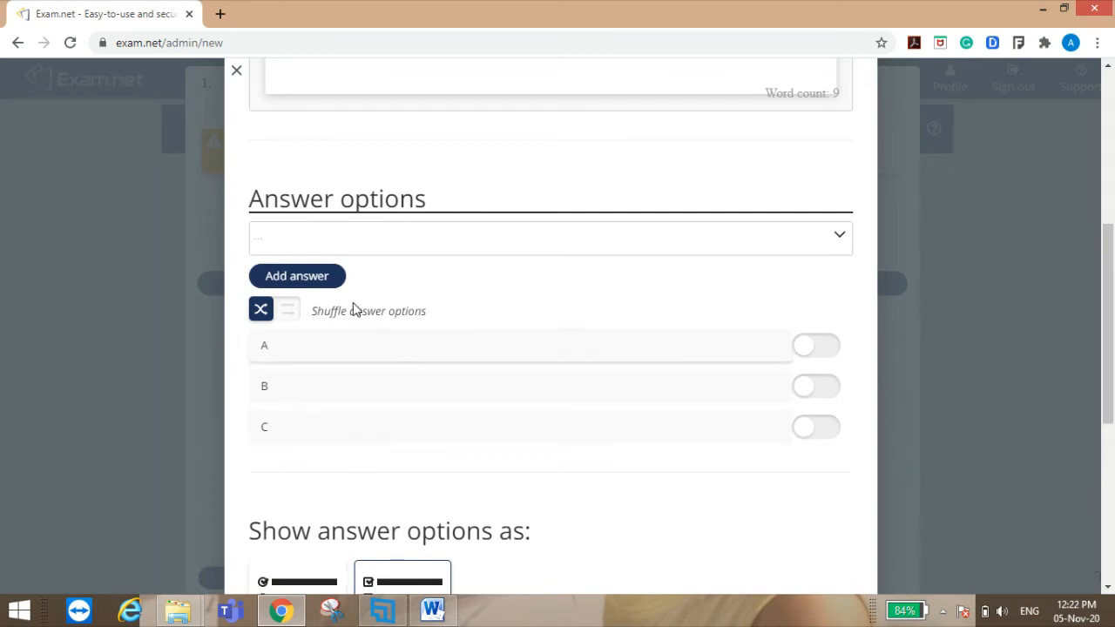
# Step: Switch answer shuffling off and back on, and mark option B as the correct answer
pyautogui.click(287, 311)
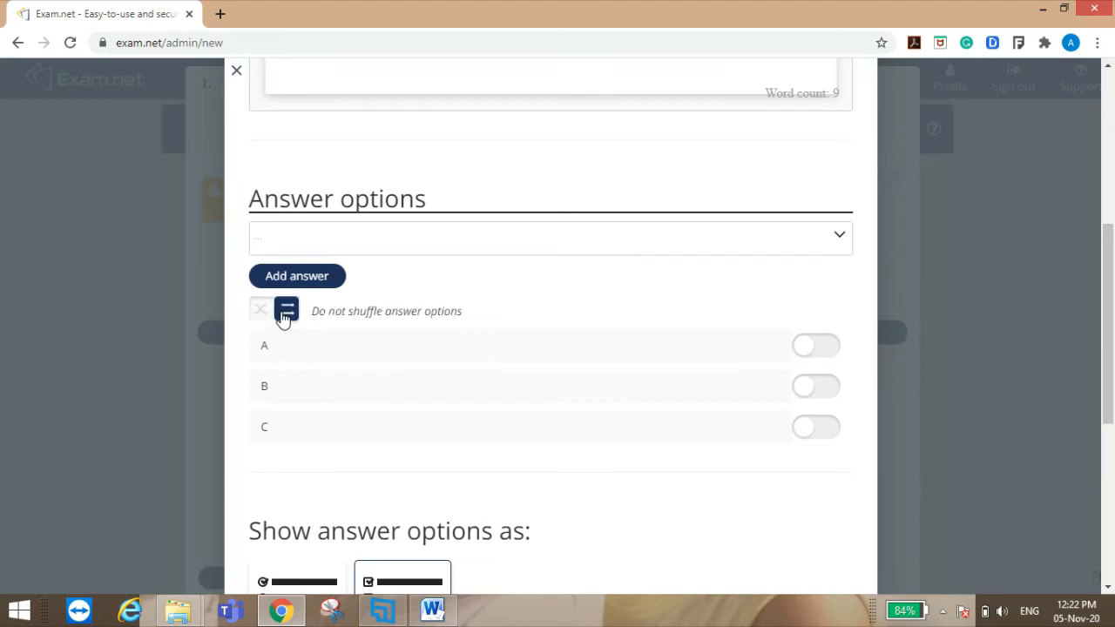
pyautogui.click(256, 315)
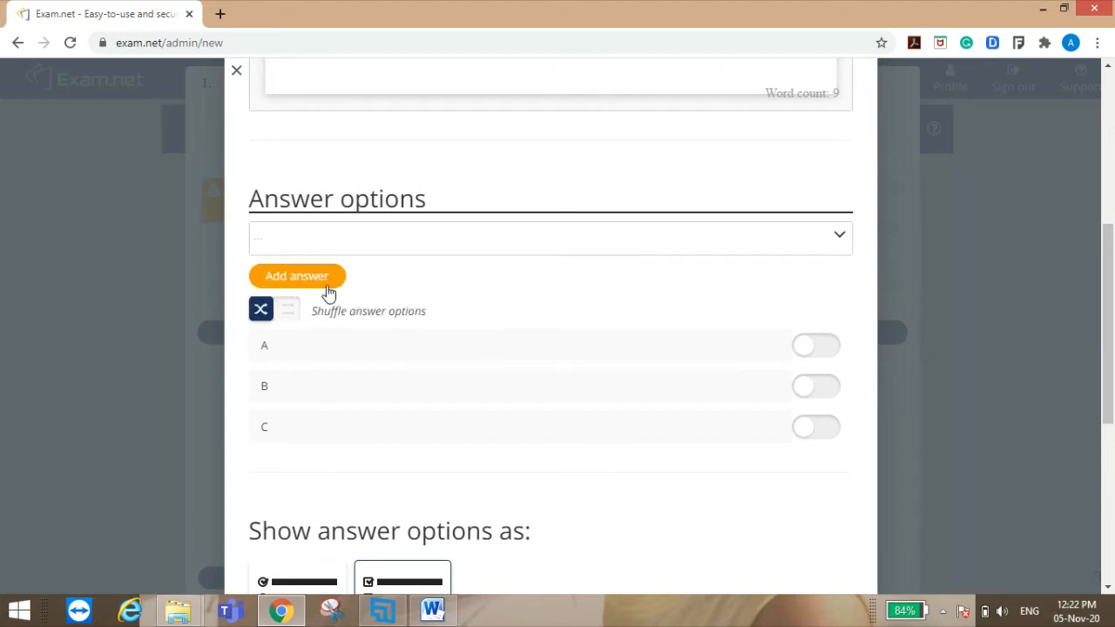
pyautogui.scroll(-1, 566, 352)
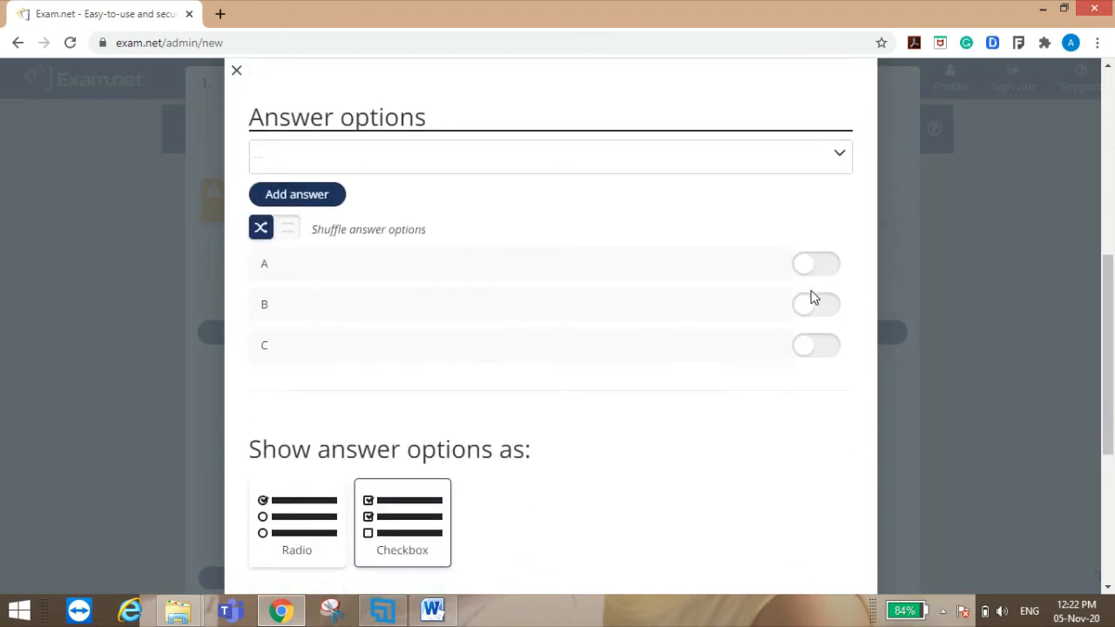
pyautogui.moveTo(883, 318); pyautogui.dragTo(838, 316)
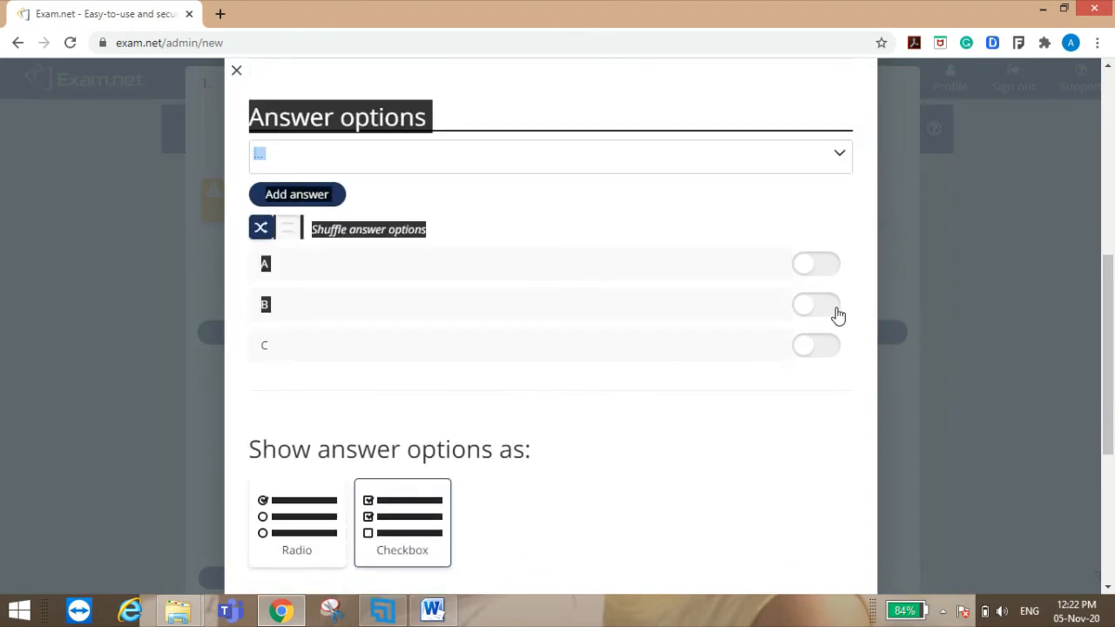
pyautogui.click(836, 313)
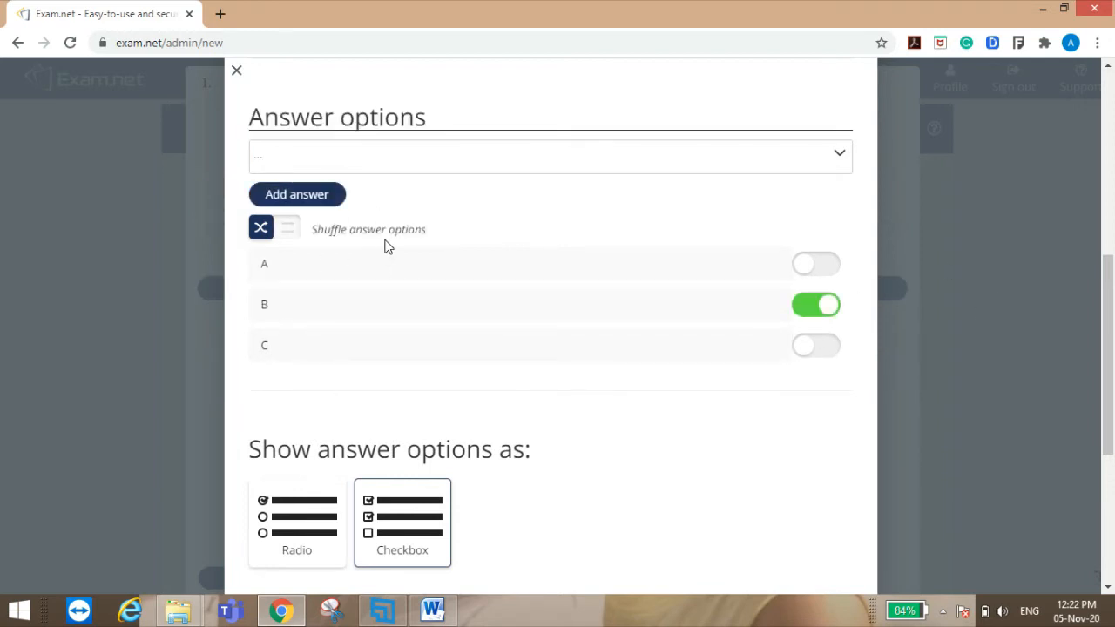
# Step: Try both display styles for the answer options, ending with Radio instead of Checkbox
pyautogui.scroll(-1, 491, 386)
pyautogui.scroll(-3, 490, 386)
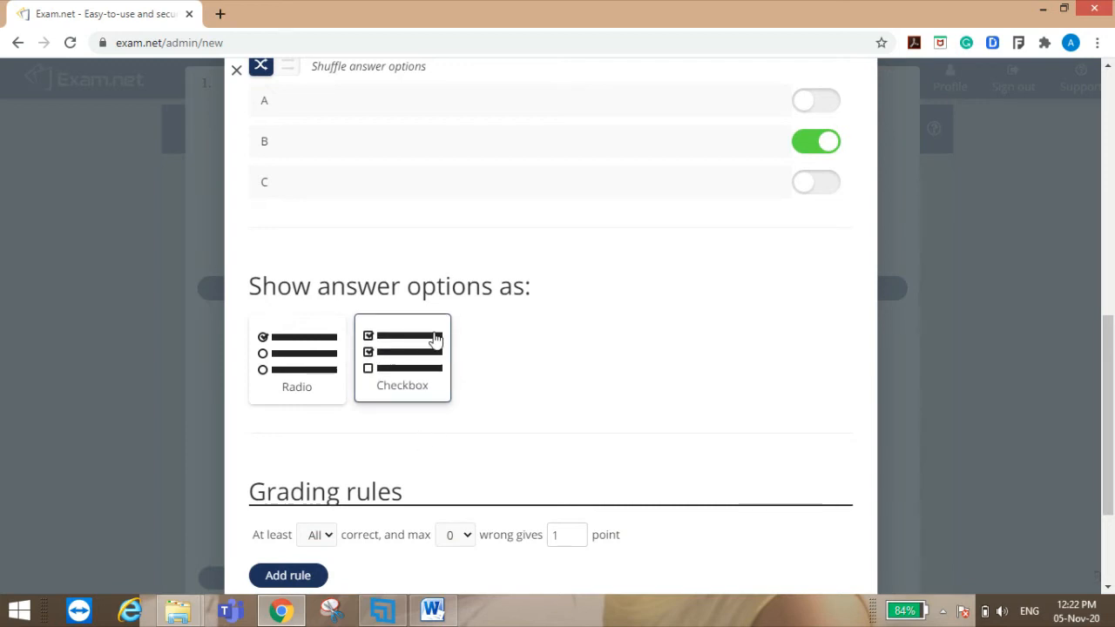
pyautogui.click(339, 395)
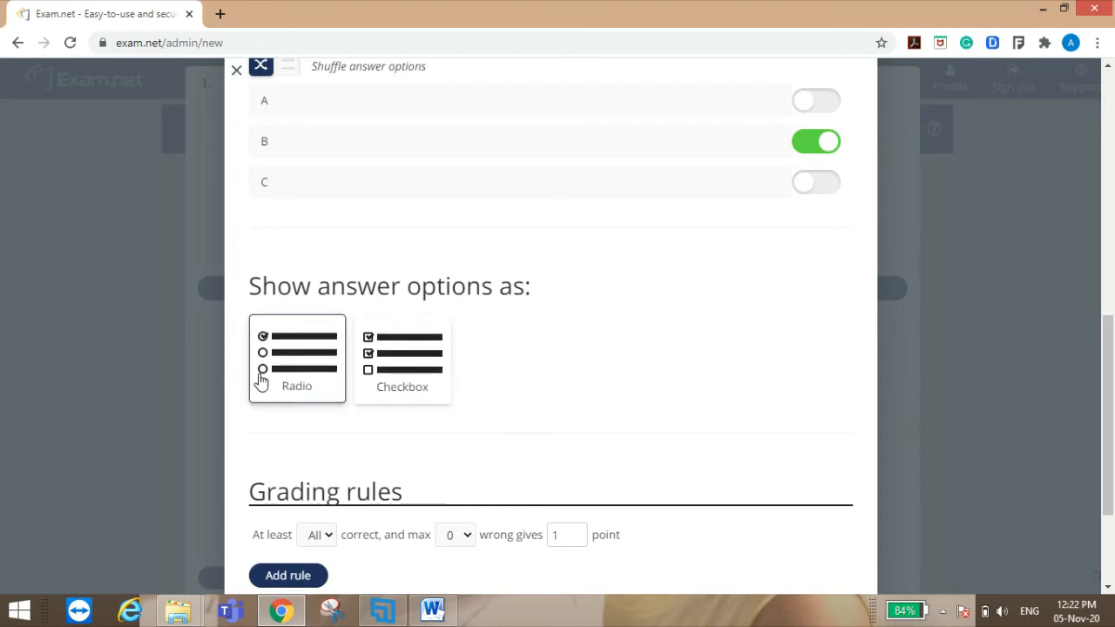
pyautogui.click(402, 357)
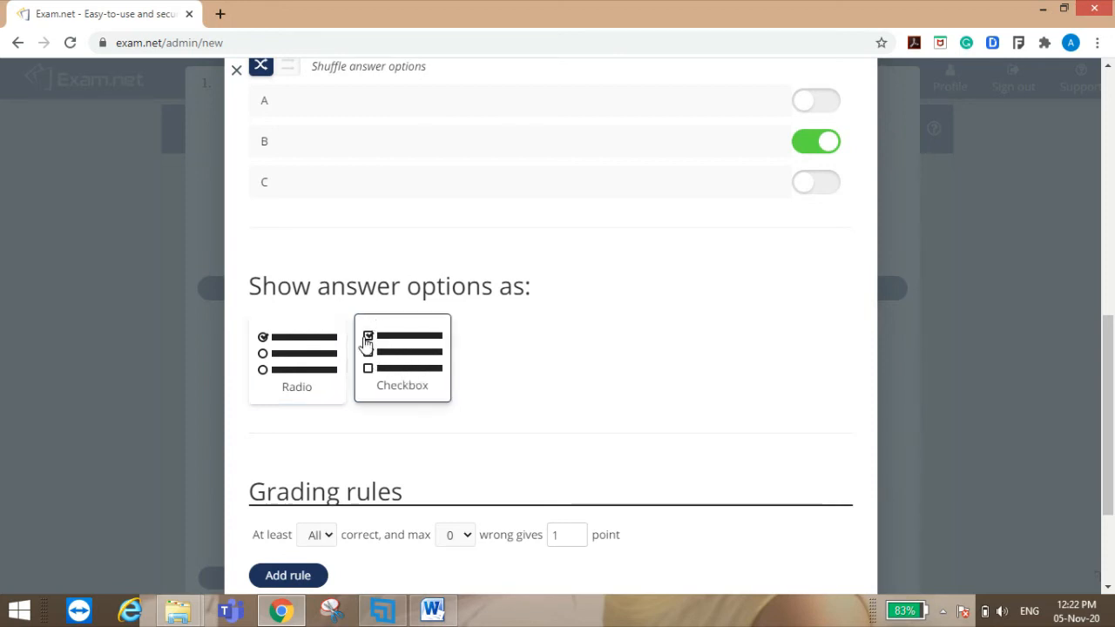
pyautogui.click(309, 376)
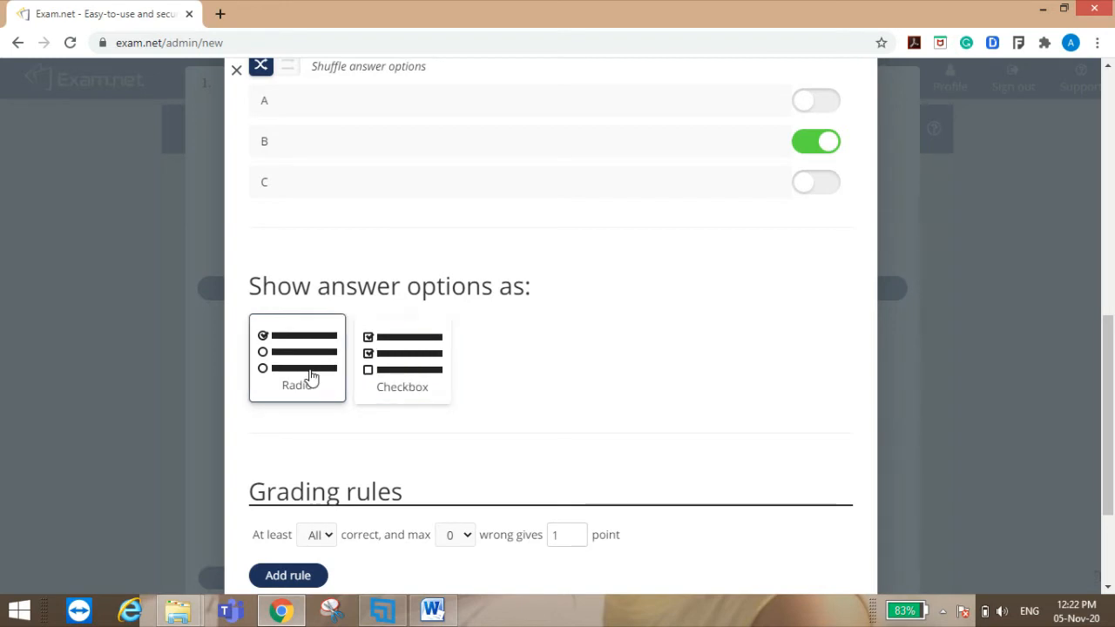
# Step: Set the multiple choice question's grading rule to give 3 points for a correct answer
pyautogui.scroll(-1, 581, 398)
pyautogui.scroll(-2, 582, 398)
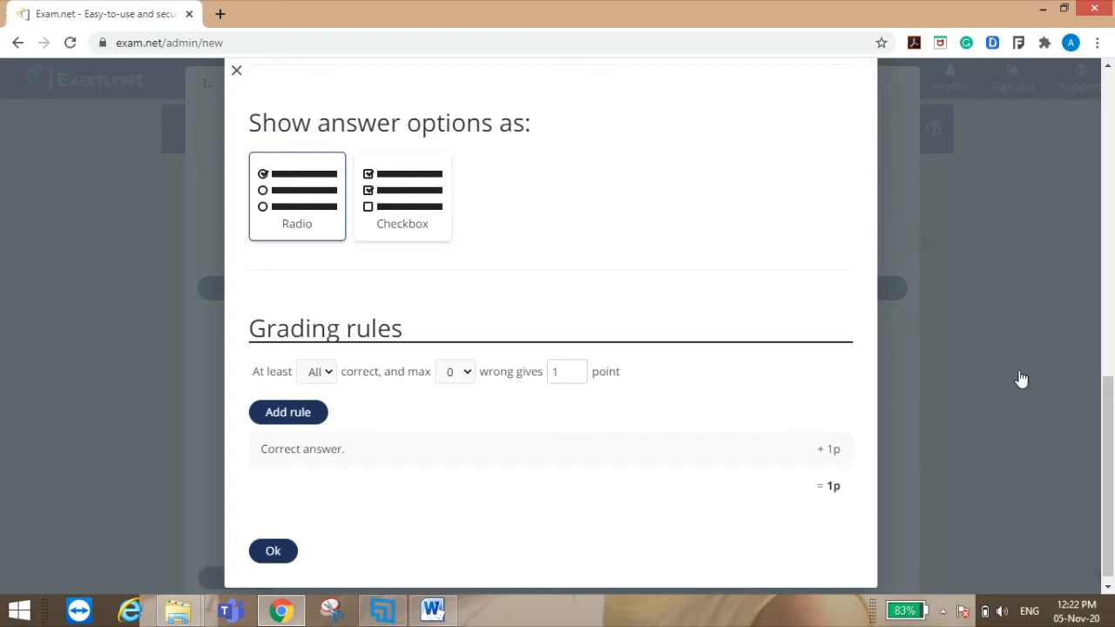
pyautogui.click(830, 456)
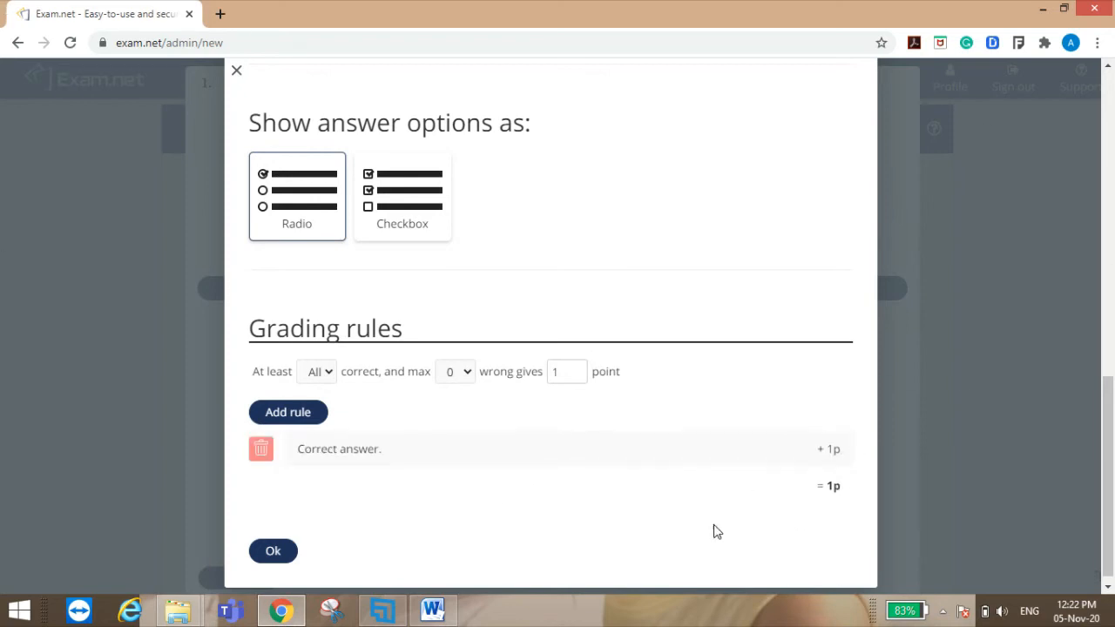
pyautogui.click(309, 415)
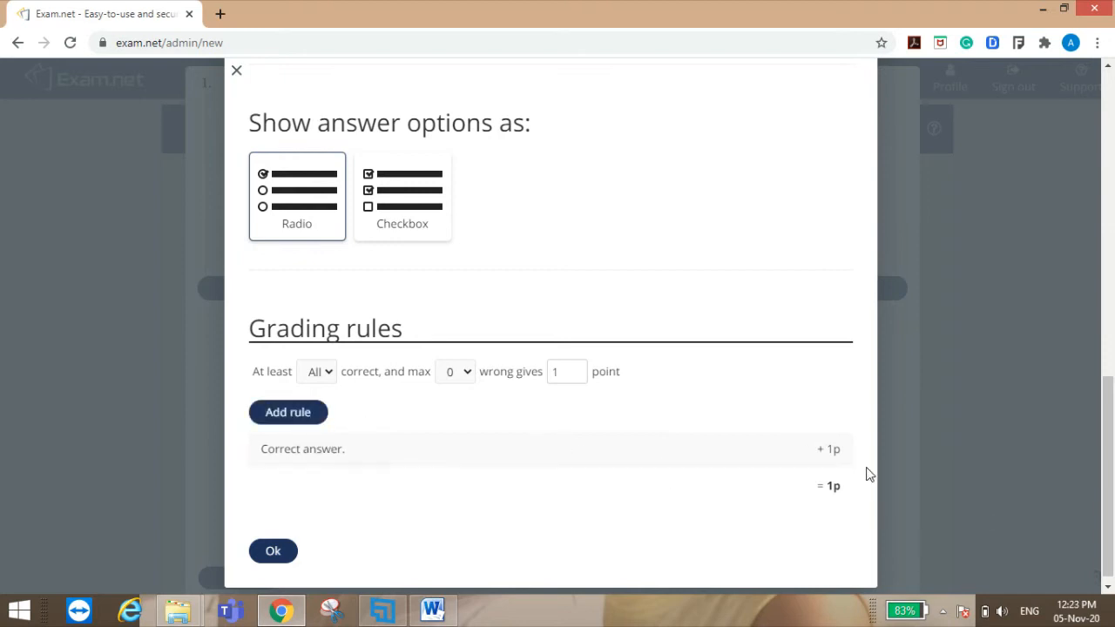
pyautogui.click(781, 460)
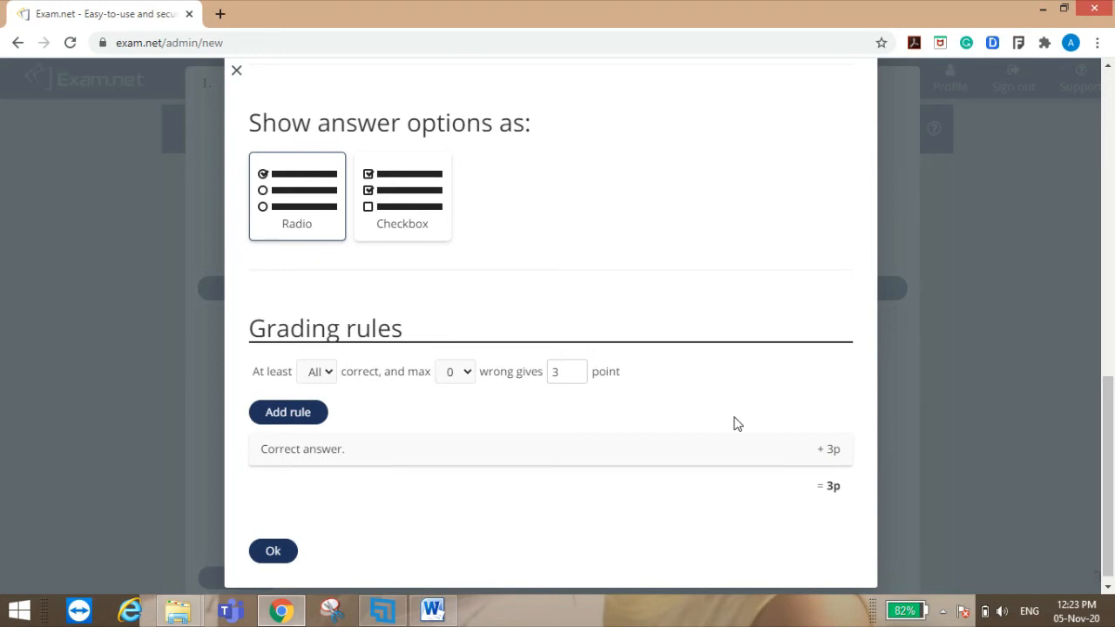
pyautogui.click(576, 376)
pyautogui.click(576, 377)
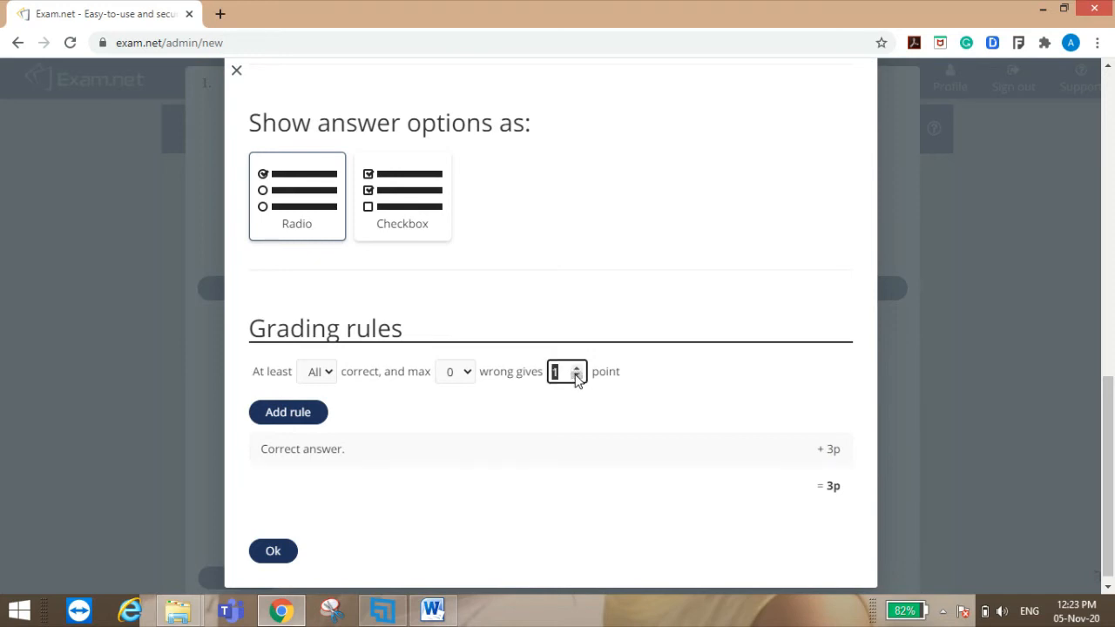
# Step: Switch the answer options to Checkbox and back to Radio, and save the multiple choice question
pyautogui.click(262, 198)
pyautogui.click(410, 214)
pyautogui.click(290, 206)
pyautogui.click(578, 368)
pyautogui.scroll(-1, 427, 523)
pyautogui.click(281, 541)
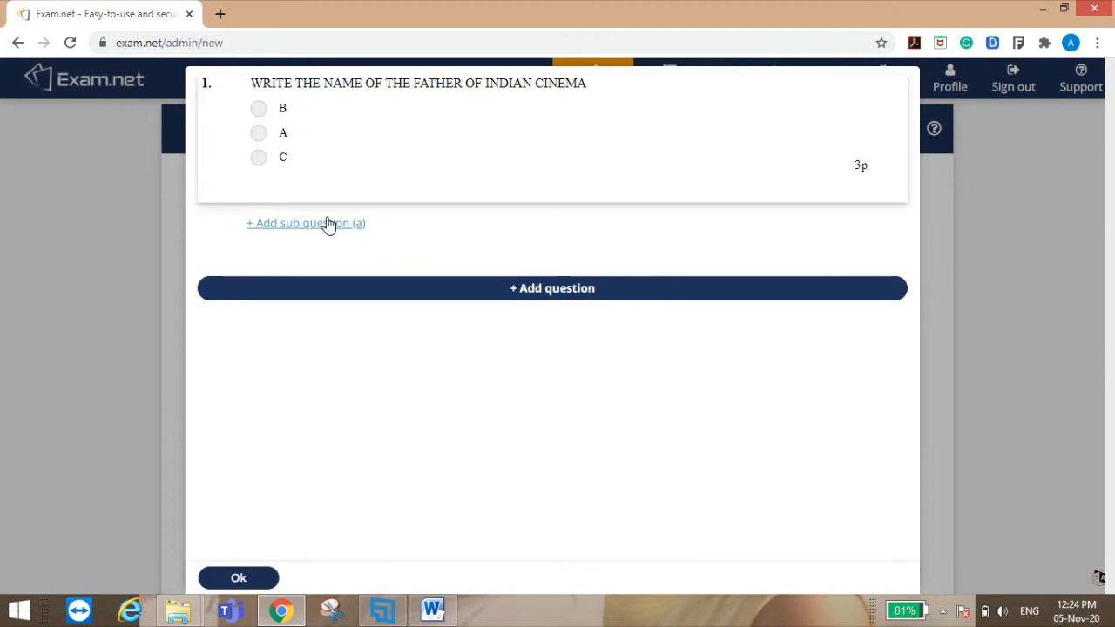
# Step: Close the question editor, look over the exam settings, and reopen the auto-marked questions
pyautogui.click(229, 580)
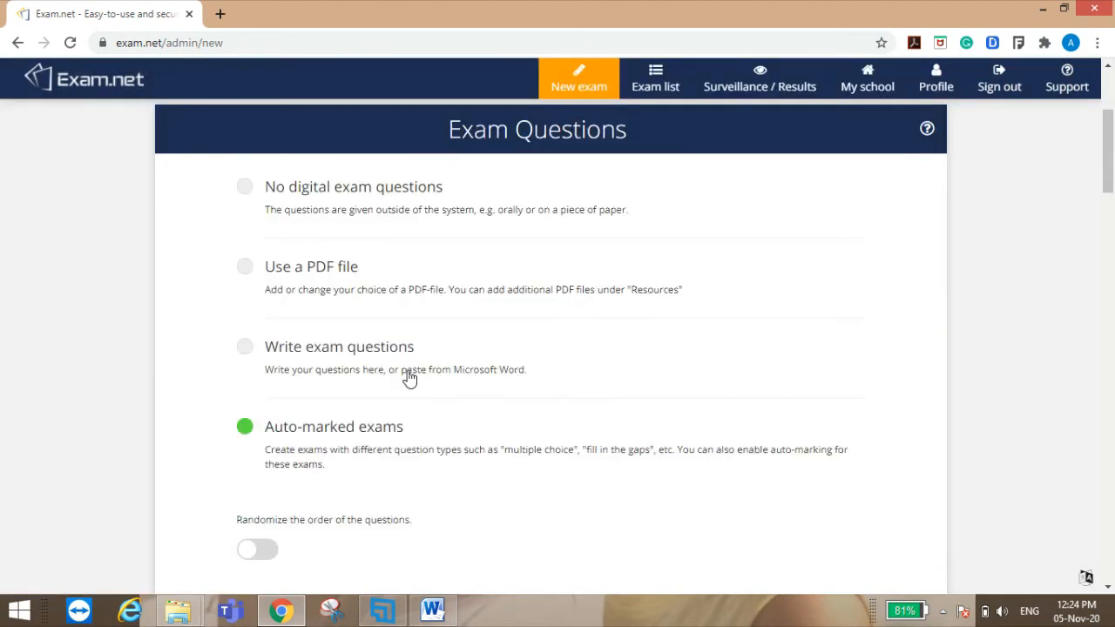
pyautogui.scroll(-5, 409, 376)
pyautogui.scroll(5, 441, 453)
pyautogui.click(319, 456)
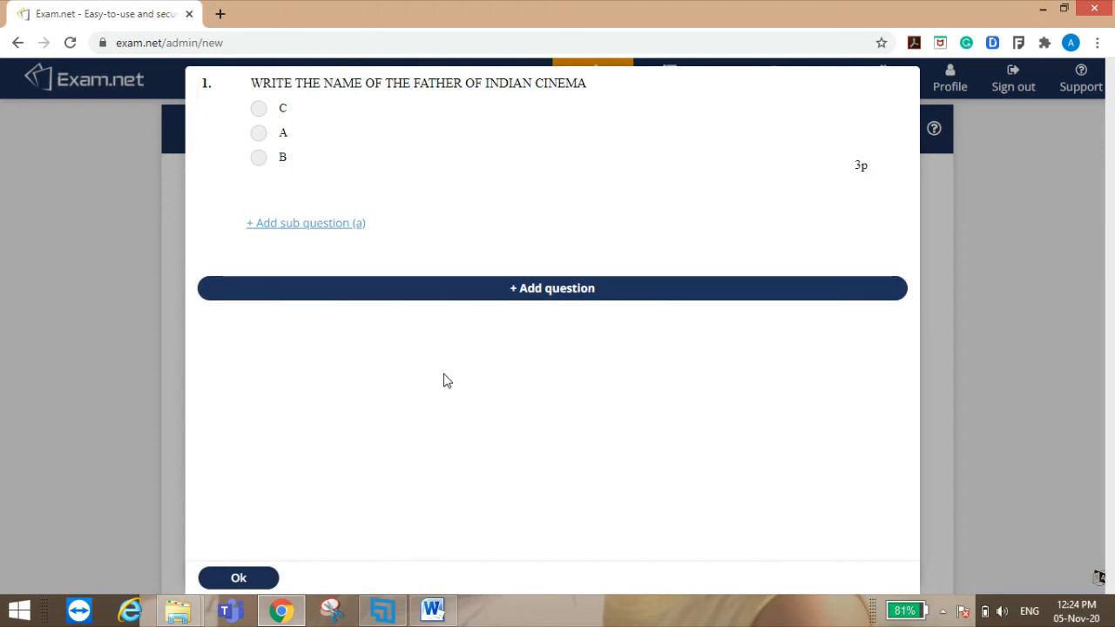
# Step: View the types available for a new question and a sub question, without adding either
pyautogui.click(482, 296)
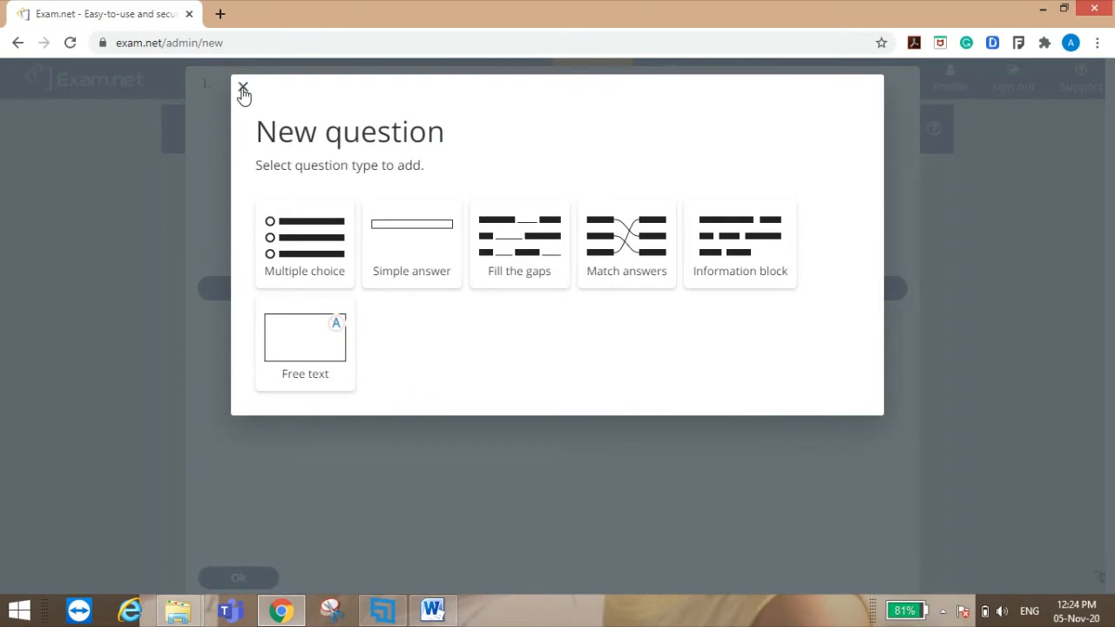
pyautogui.click(243, 92)
pyautogui.click(300, 225)
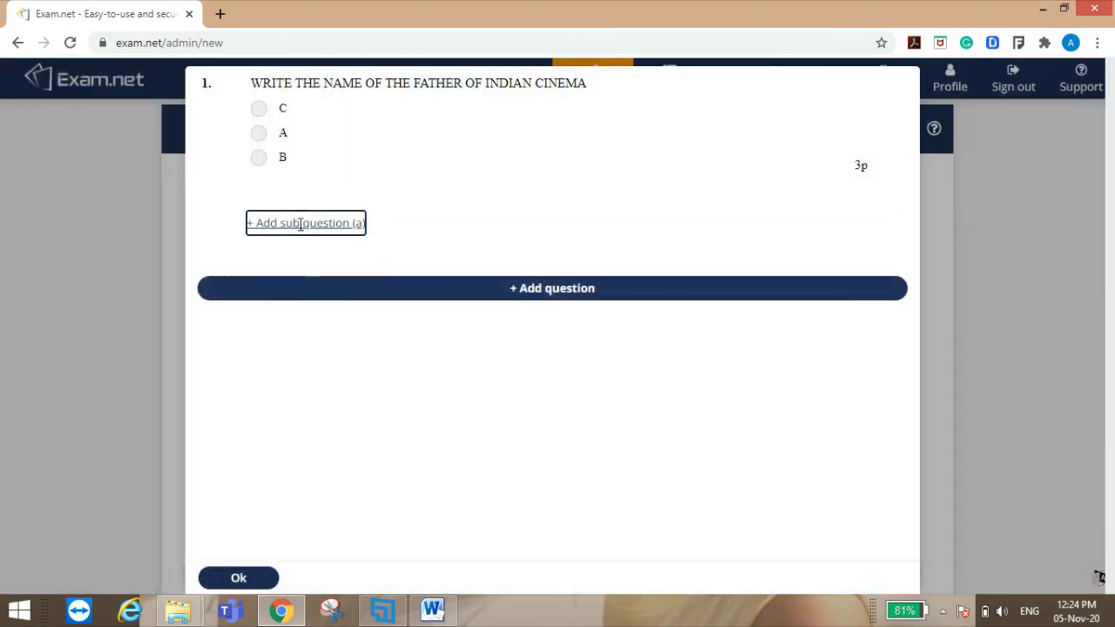
pyautogui.click(243, 90)
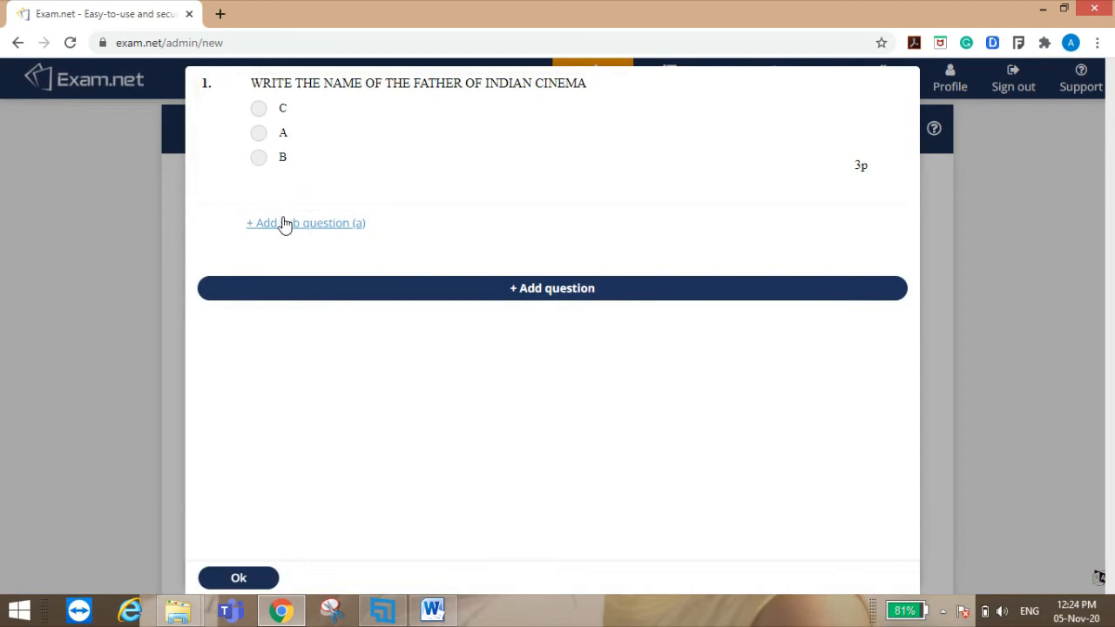
# Step: Add a multiple choice sub question reading B. HKHJKY under question 1, without answer options
pyautogui.click(286, 223)
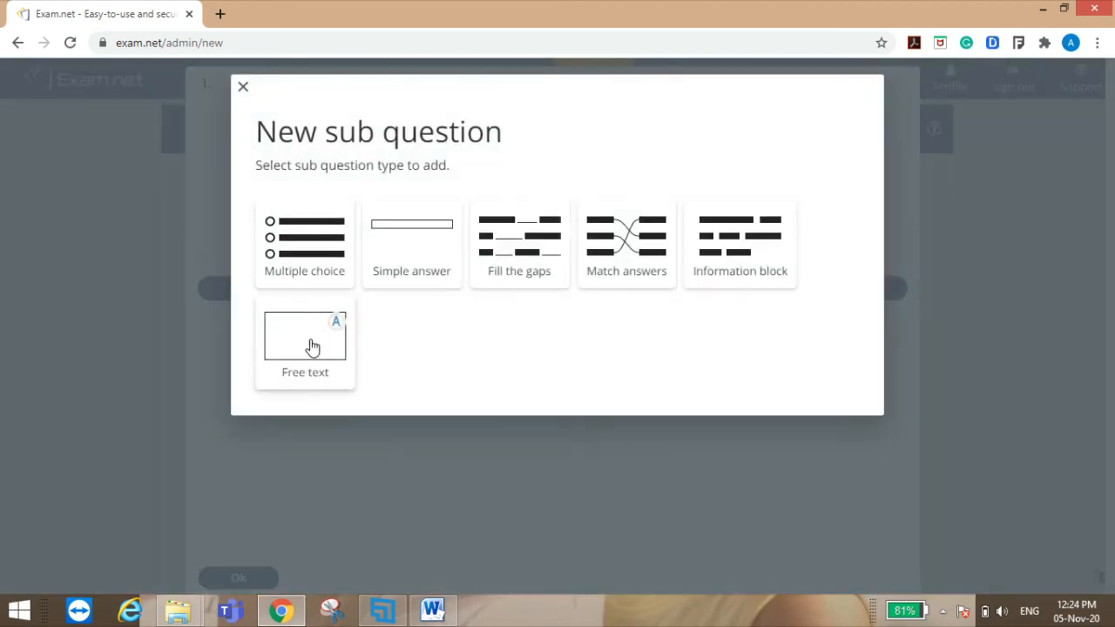
pyautogui.click(311, 247)
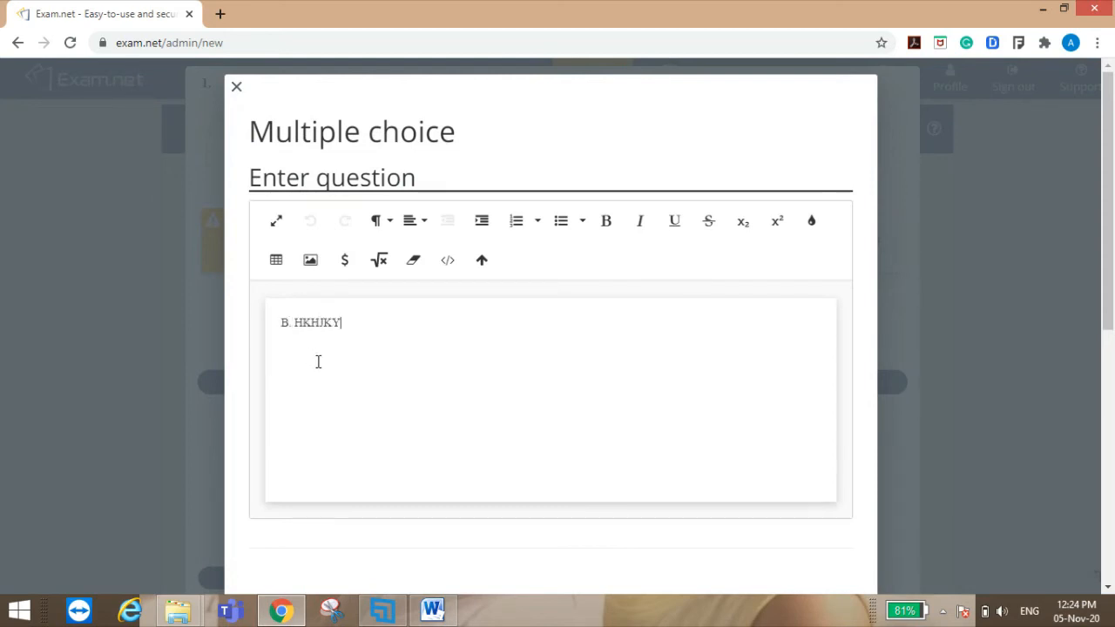
pyautogui.scroll(-5, 320, 421)
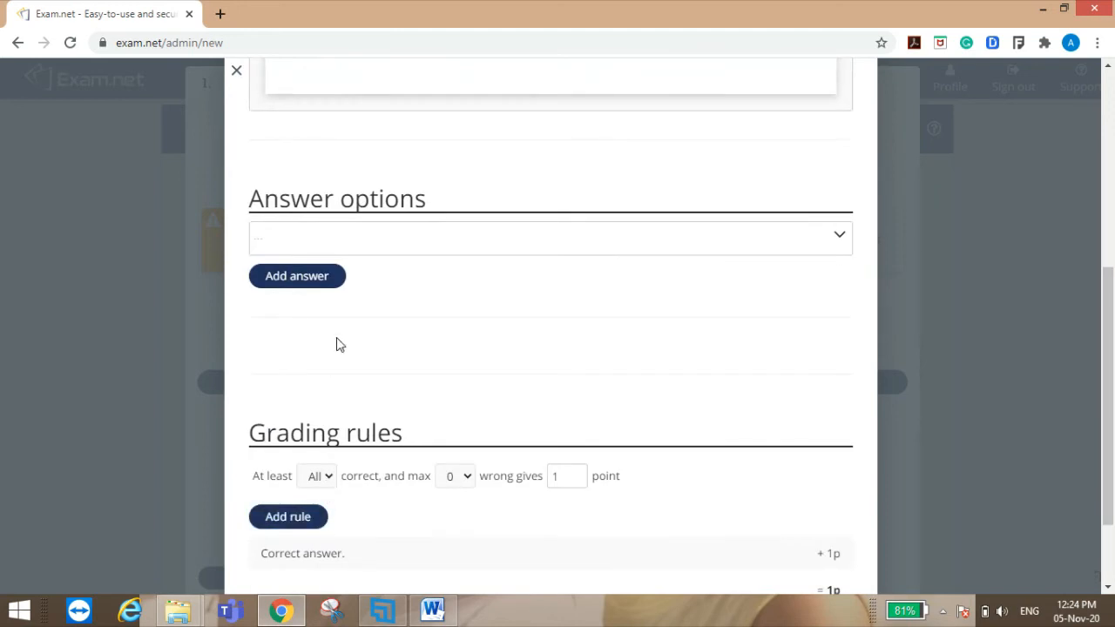
pyautogui.scroll(5, 339, 343)
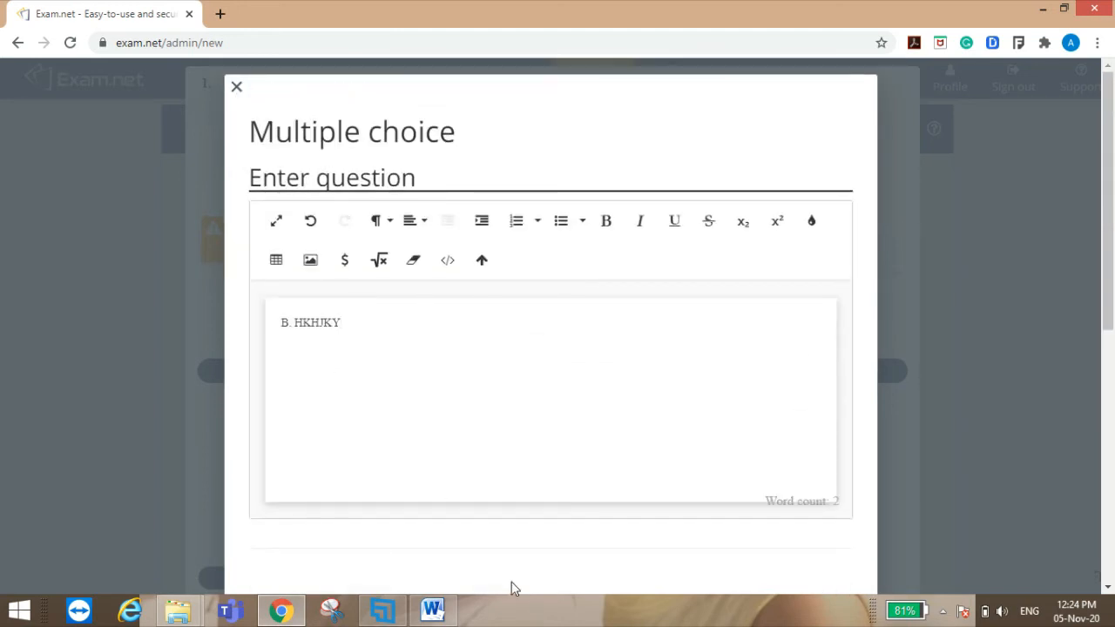
pyautogui.press('Escape')
# Step: Add a simple answer question reading HOW DO YOU CALCULATE YOUR BMI?
pyautogui.click(383, 379)
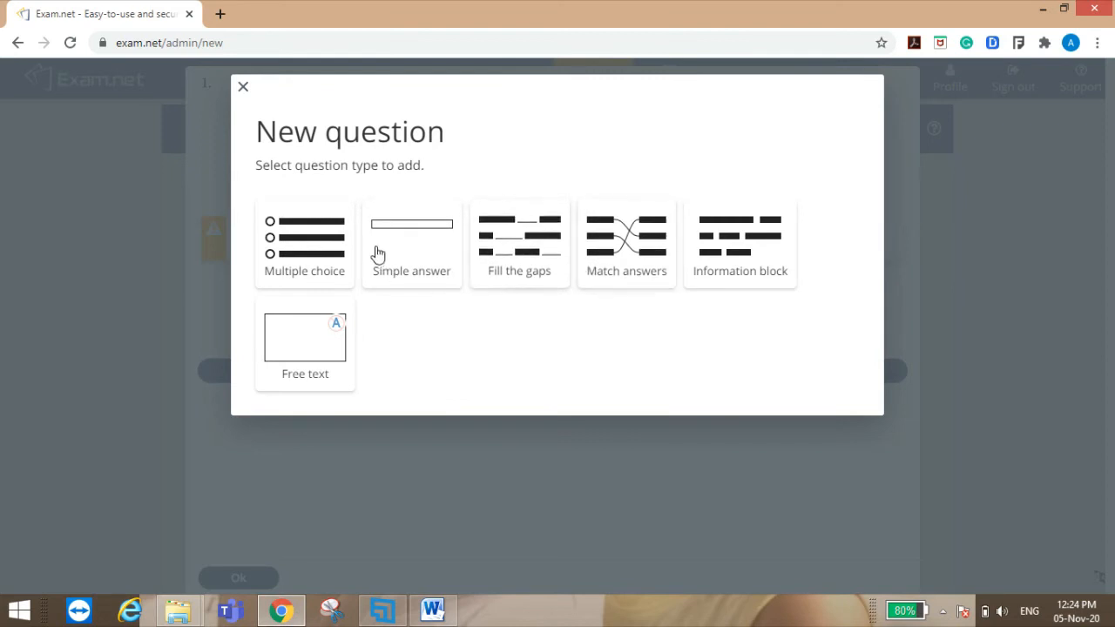
pyautogui.click(426, 247)
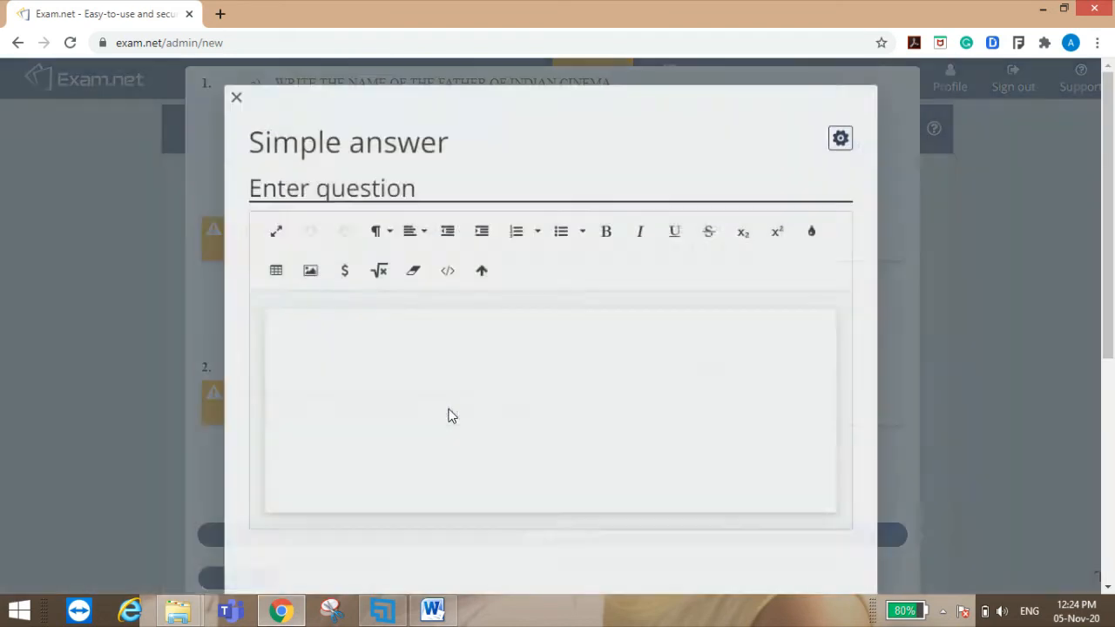
pyautogui.scroll(-4, 450, 427)
pyautogui.scroll(4, 445, 365)
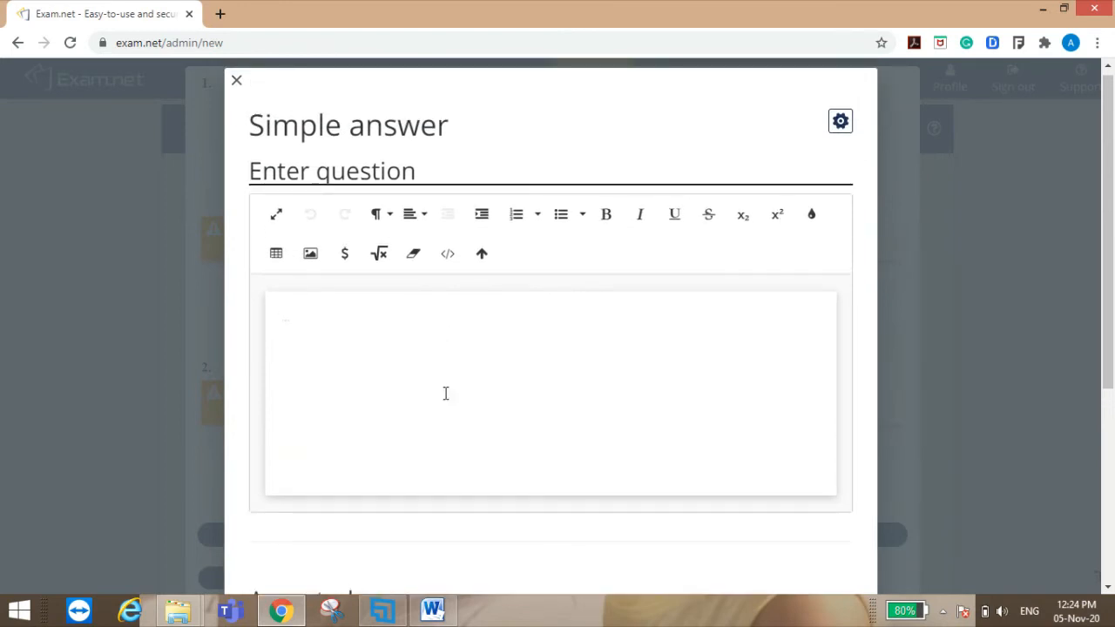
pyautogui.write('HOW DO YOU CALCULATE YOUR BMI?')
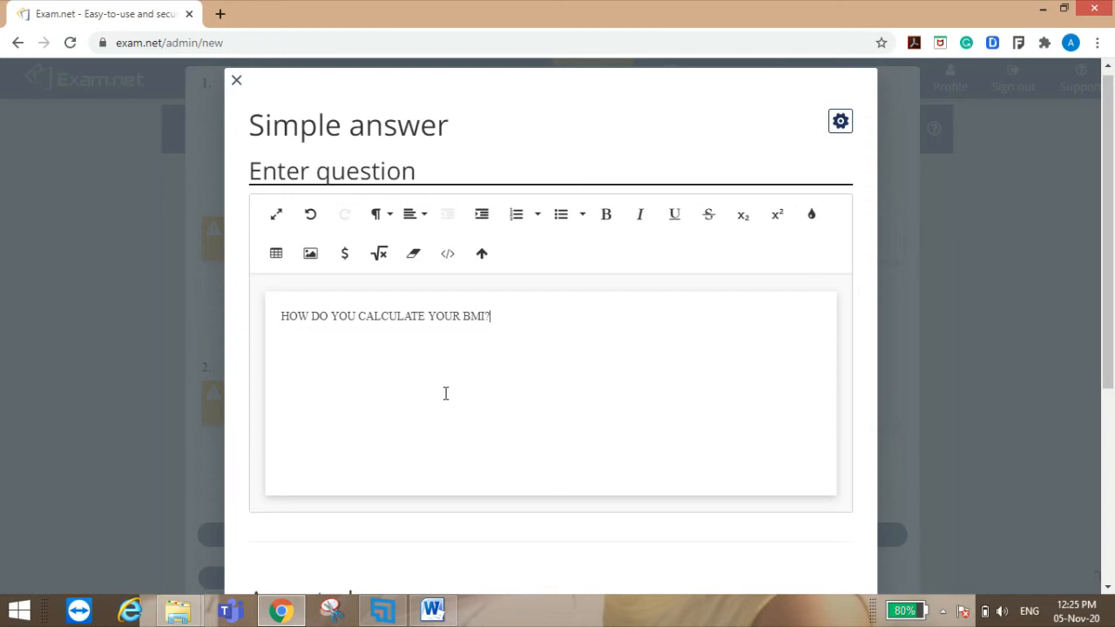
# Step: Review the accepted answers and grading sections of the BMI question and save it without an accepted answer
pyautogui.scroll(-4, 536, 404)
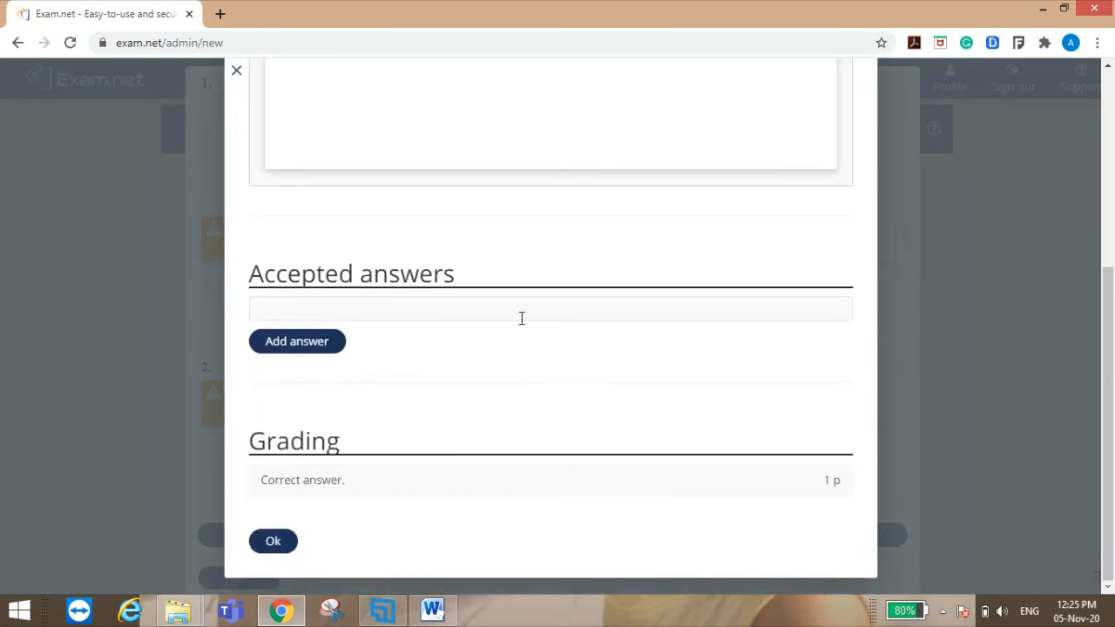
pyautogui.click(323, 306)
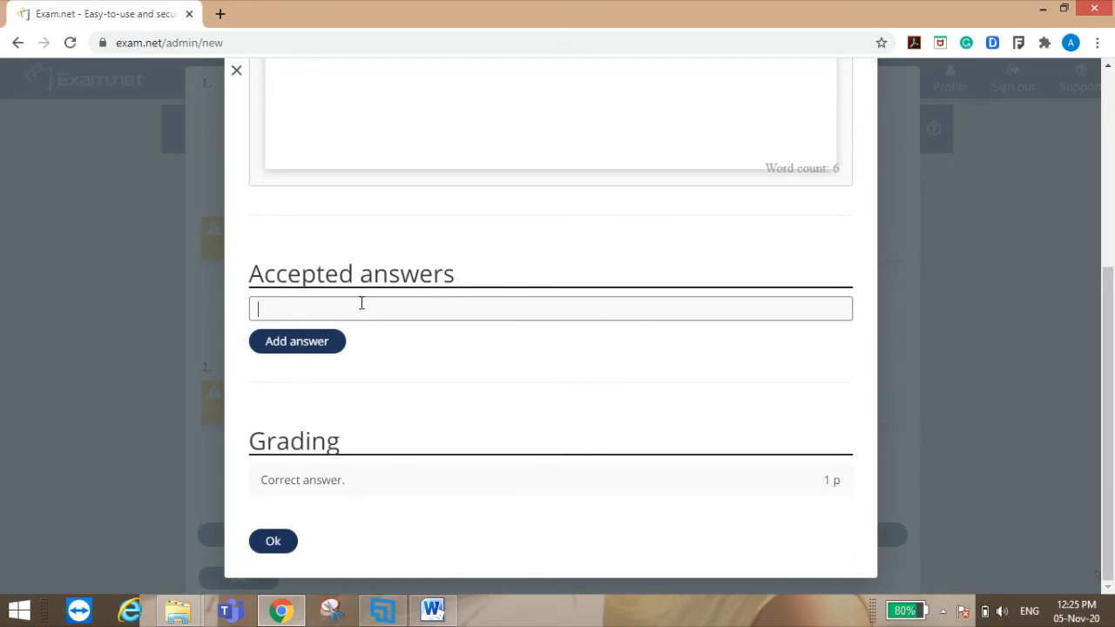
pyautogui.scroll(4, 460, 261)
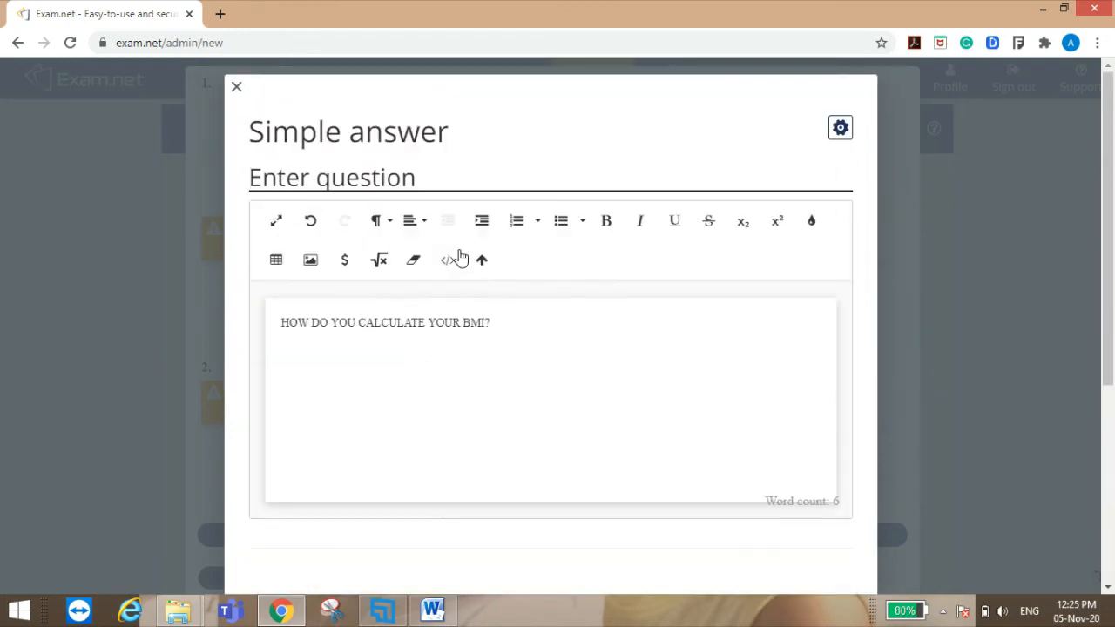
pyautogui.scroll(-2, 466, 262)
pyautogui.scroll(2, 473, 266)
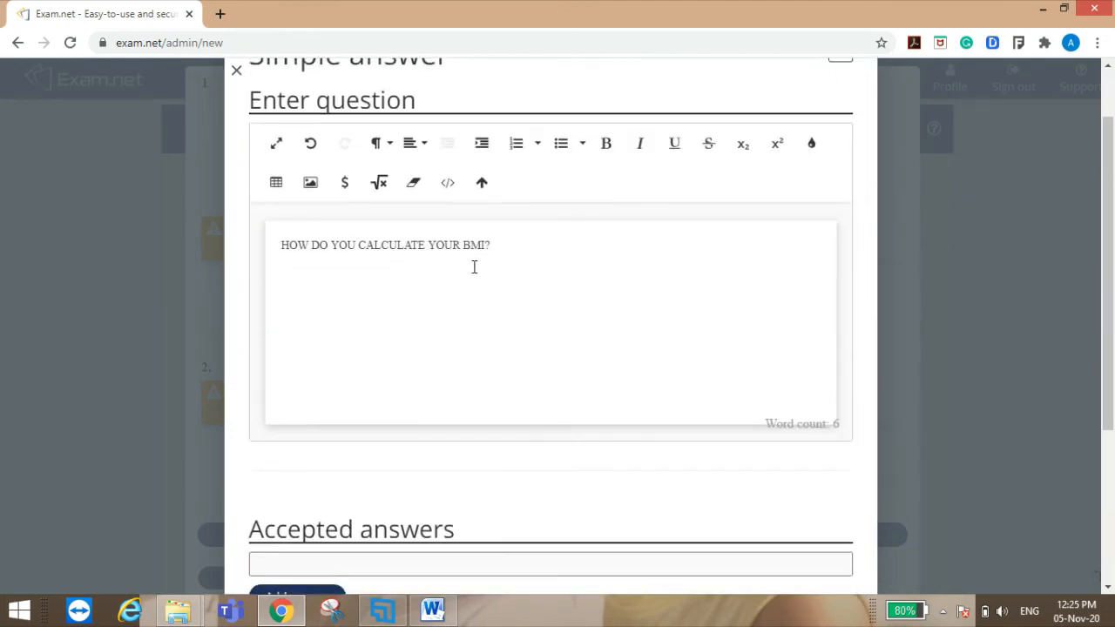
pyautogui.scroll(-1, 834, 375)
pyautogui.scroll(-3, 827, 382)
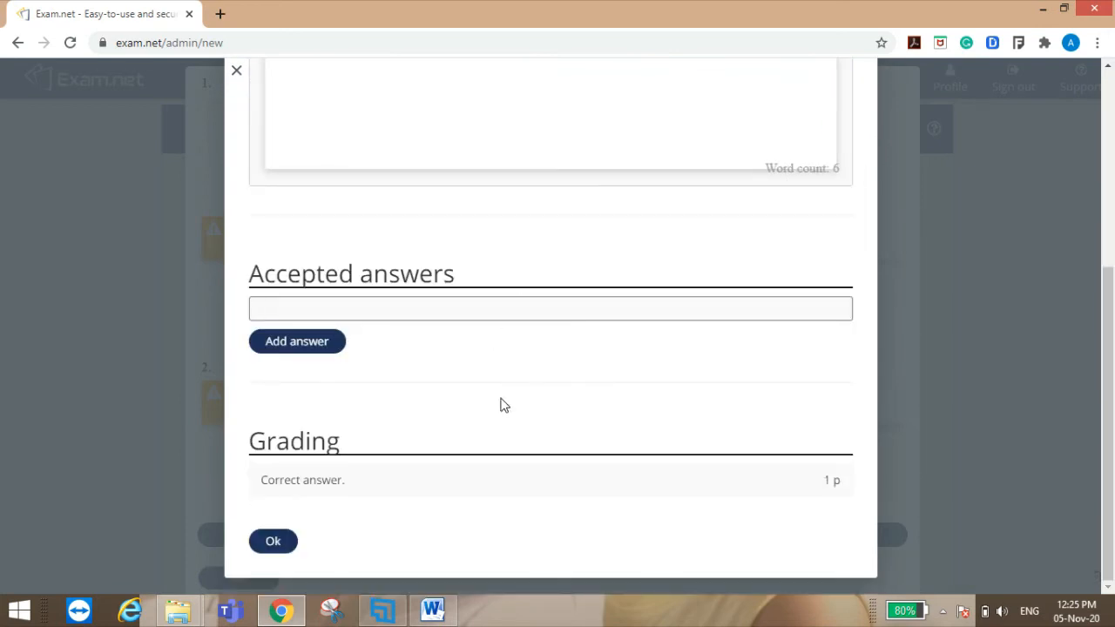
pyautogui.click(289, 542)
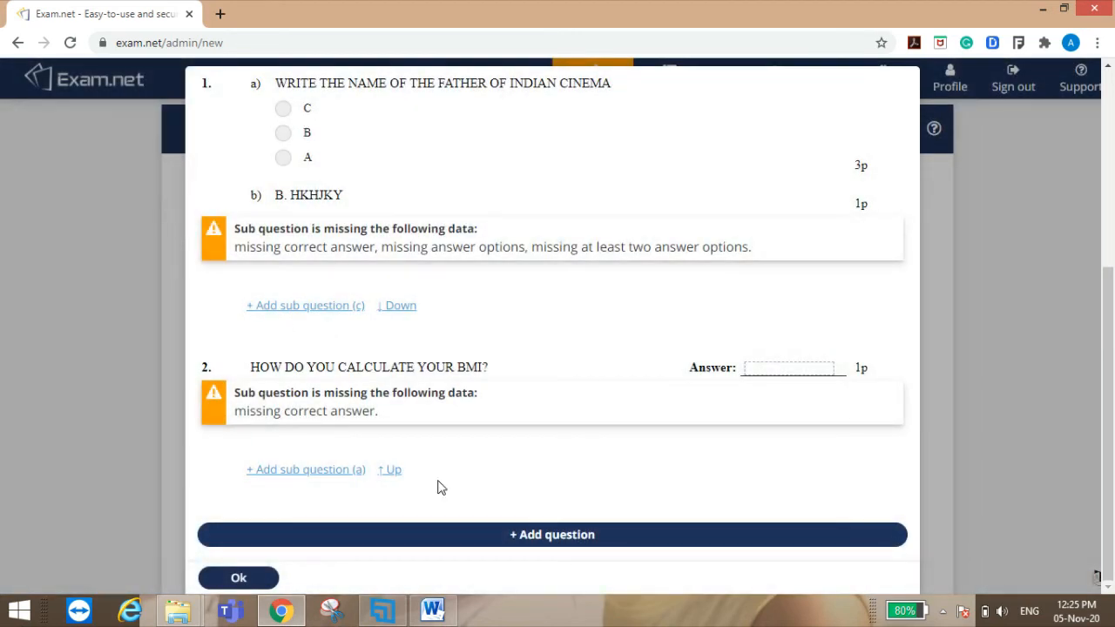
# Step: Review the incomplete multiple choice sub question b of question 1 and delete it
pyautogui.scroll(-1, 399, 375)
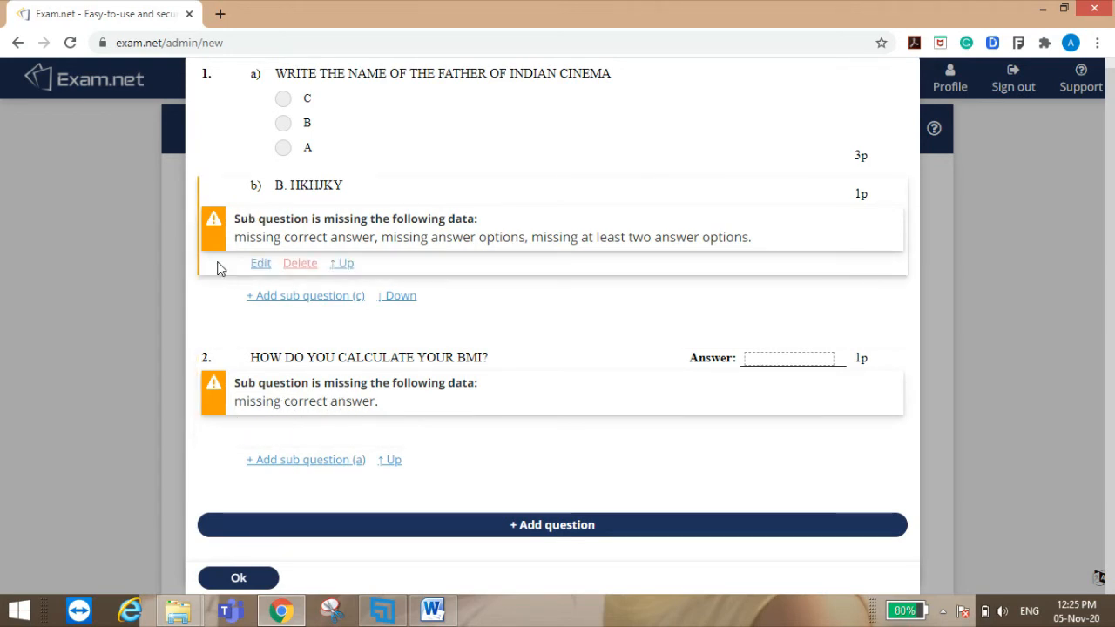
pyautogui.click(262, 265)
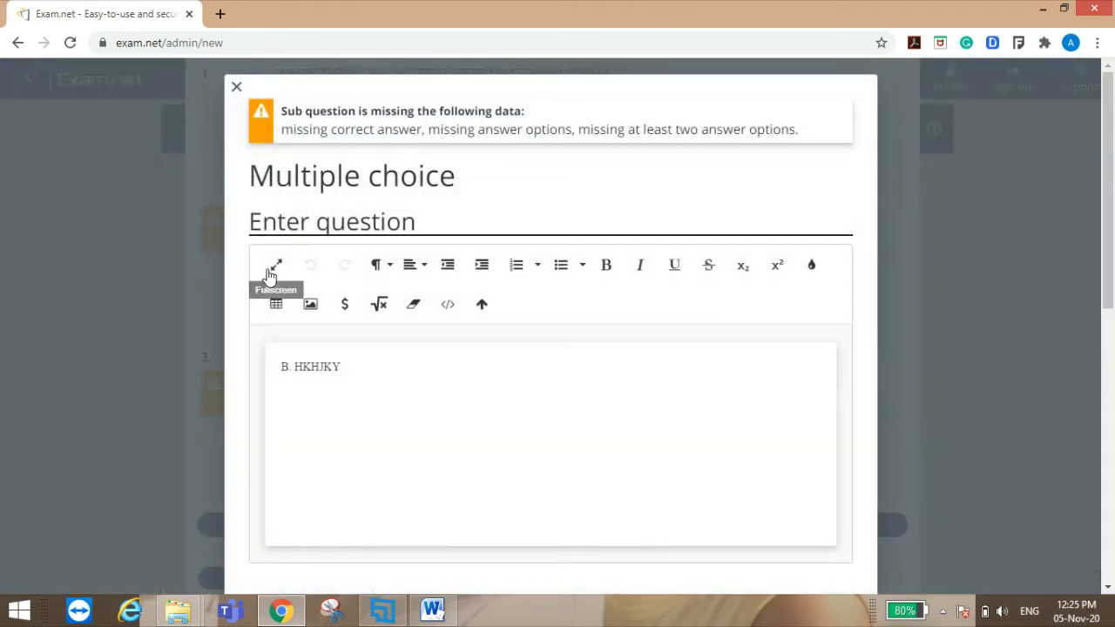
pyautogui.scroll(-5, 662, 328)
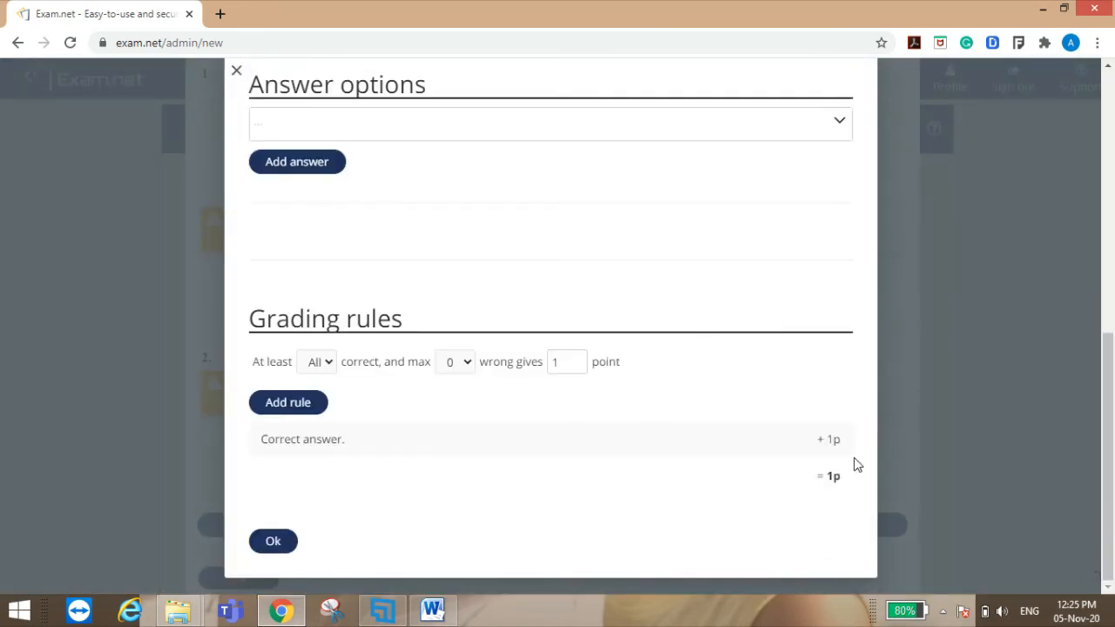
pyautogui.scroll(5, 858, 465)
pyautogui.click(236, 73)
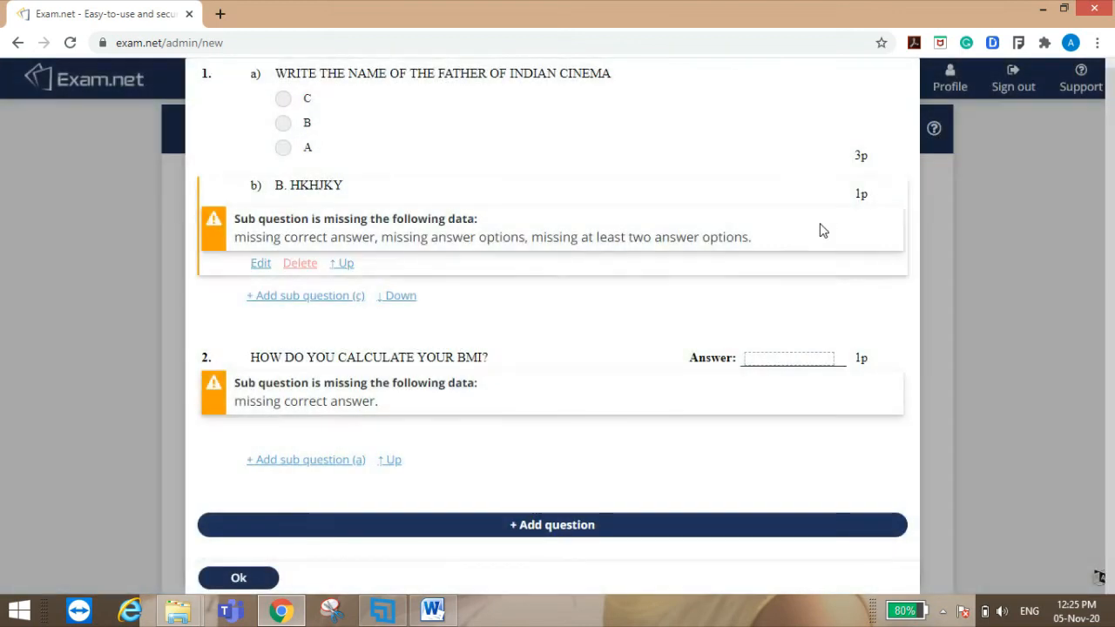
pyautogui.click(309, 263)
pyautogui.press('Return')
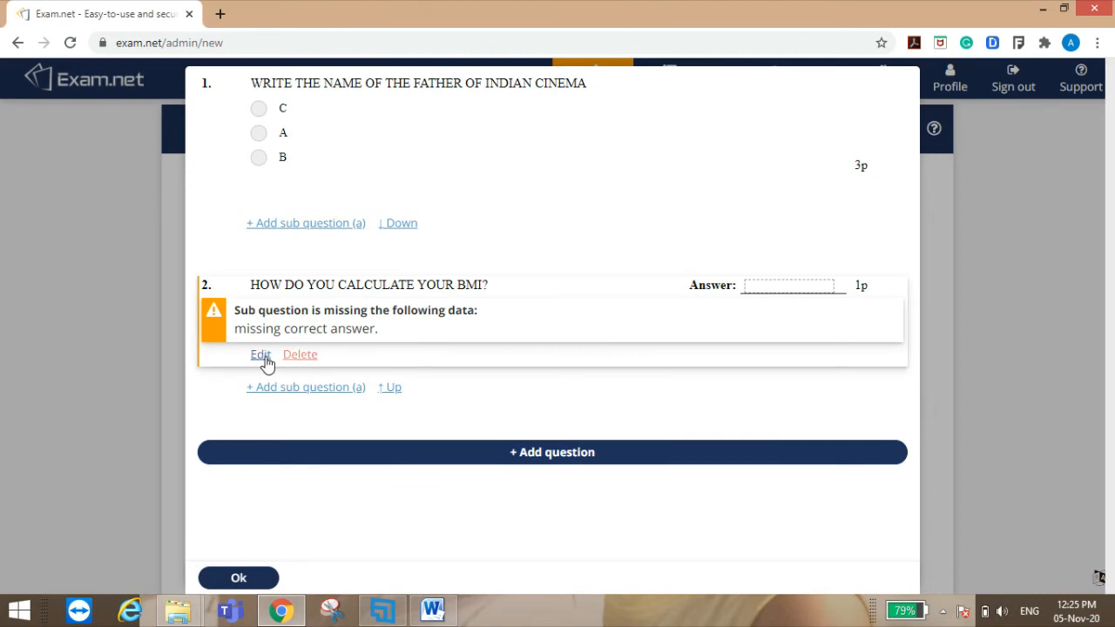
# Step: Add HMVHBKBK as an accepted answer to the BMI question and save it
pyautogui.click(369, 349)
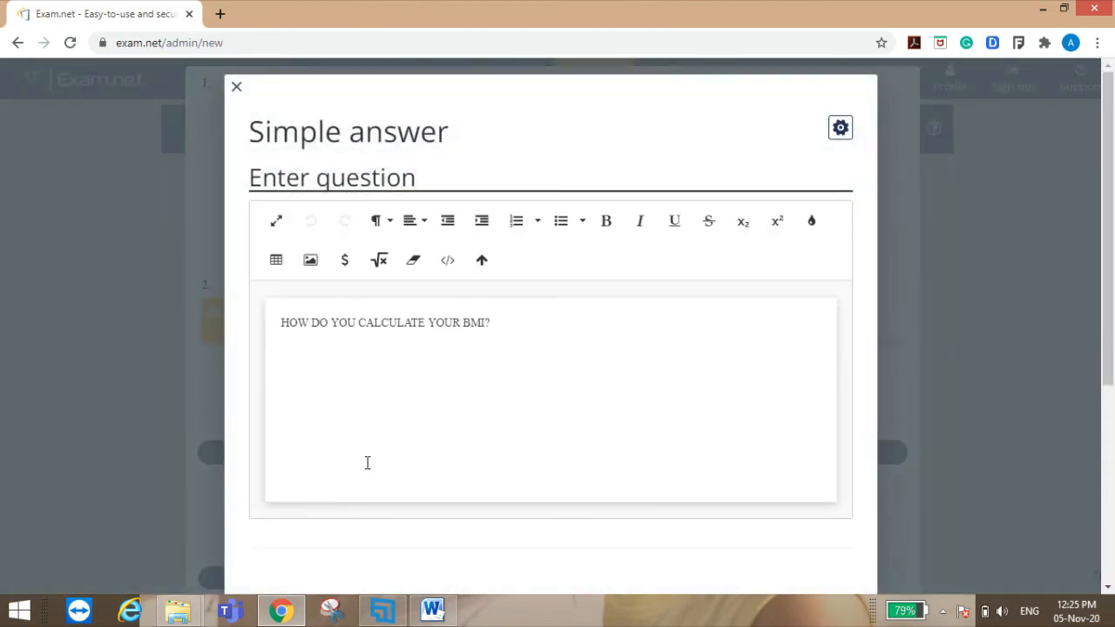
pyautogui.scroll(-4, 367, 463)
pyautogui.click(348, 316)
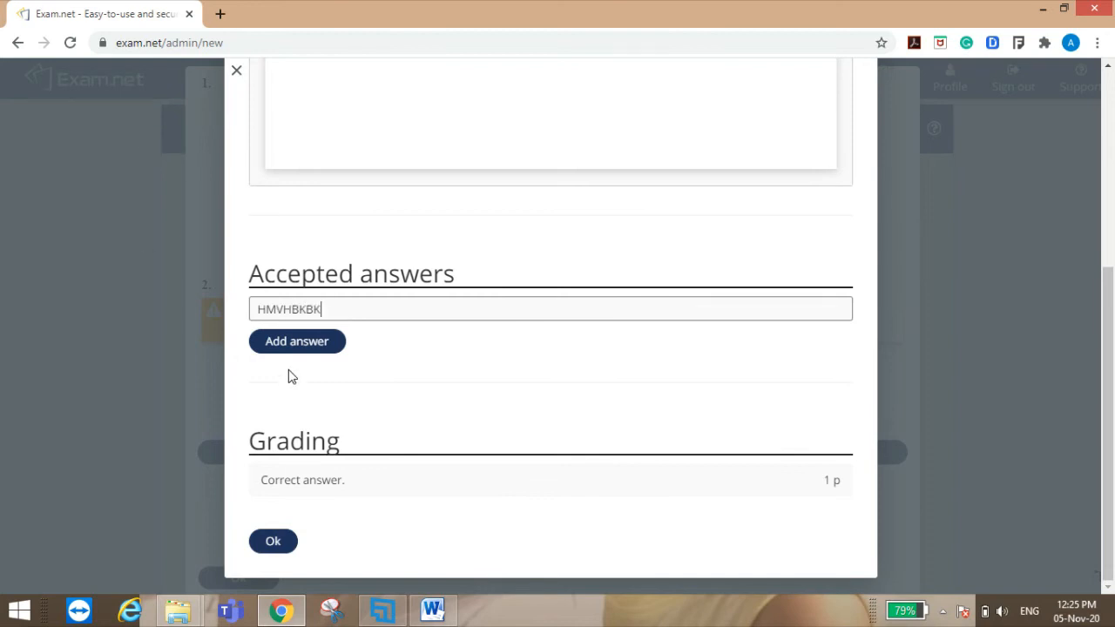
pyautogui.click(293, 343)
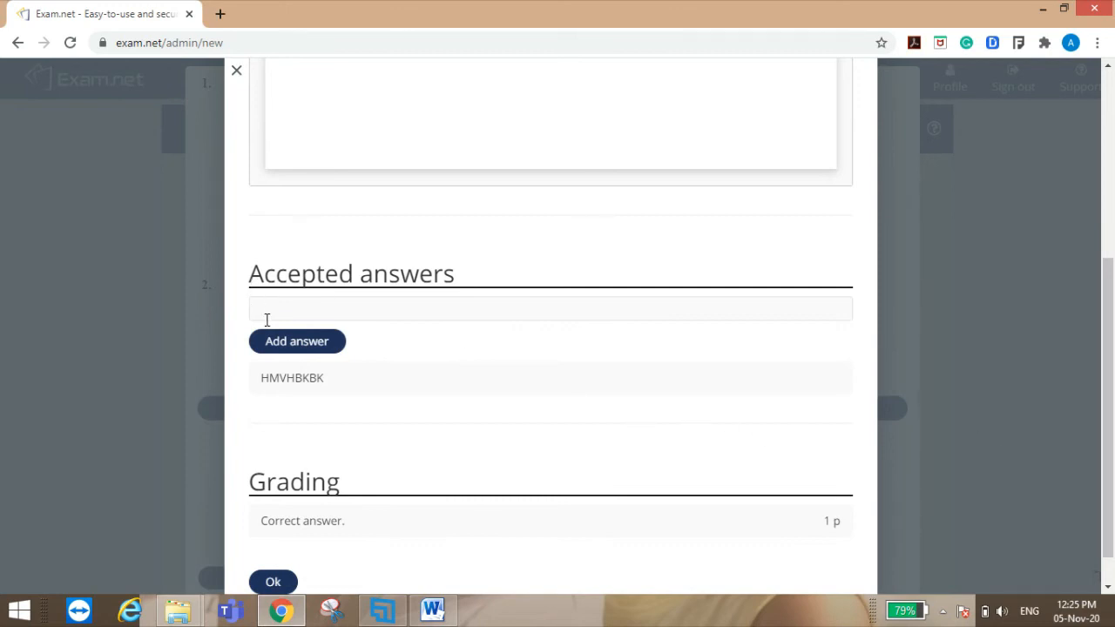
pyautogui.scroll(-1, 331, 549)
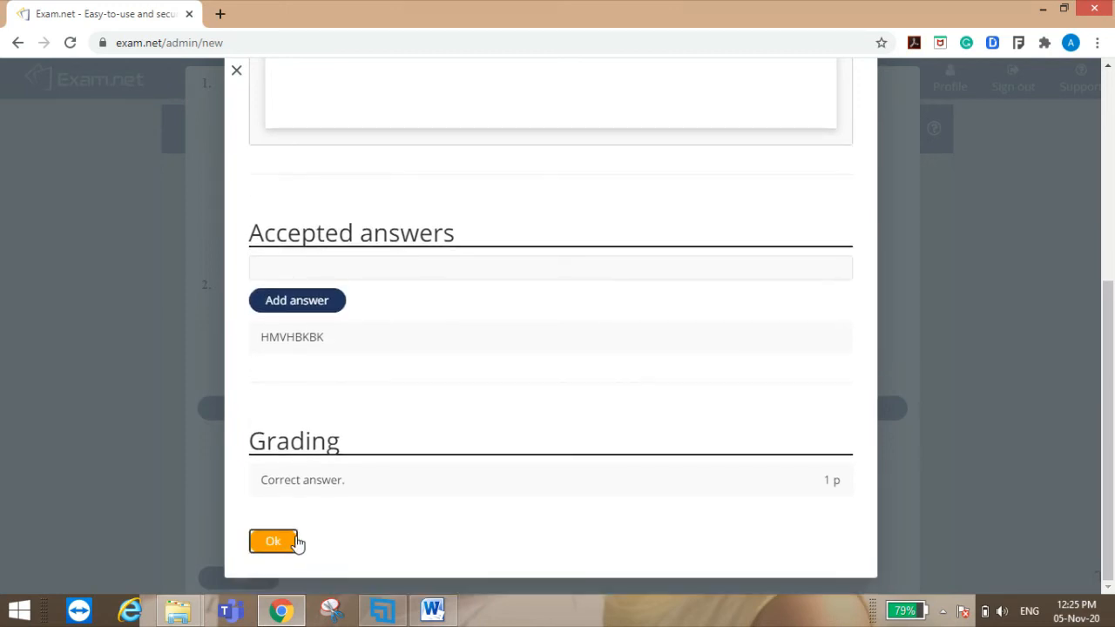
pyautogui.click(287, 540)
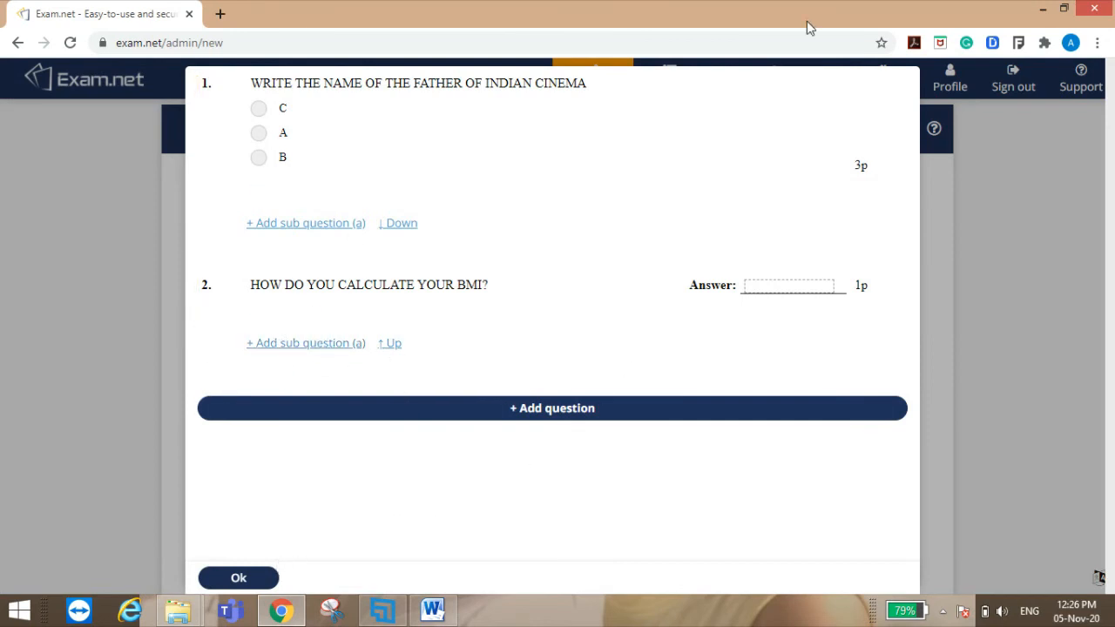
# Step: Add a free text question reading HOW OLD ARE YOU?
pyautogui.click(346, 414)
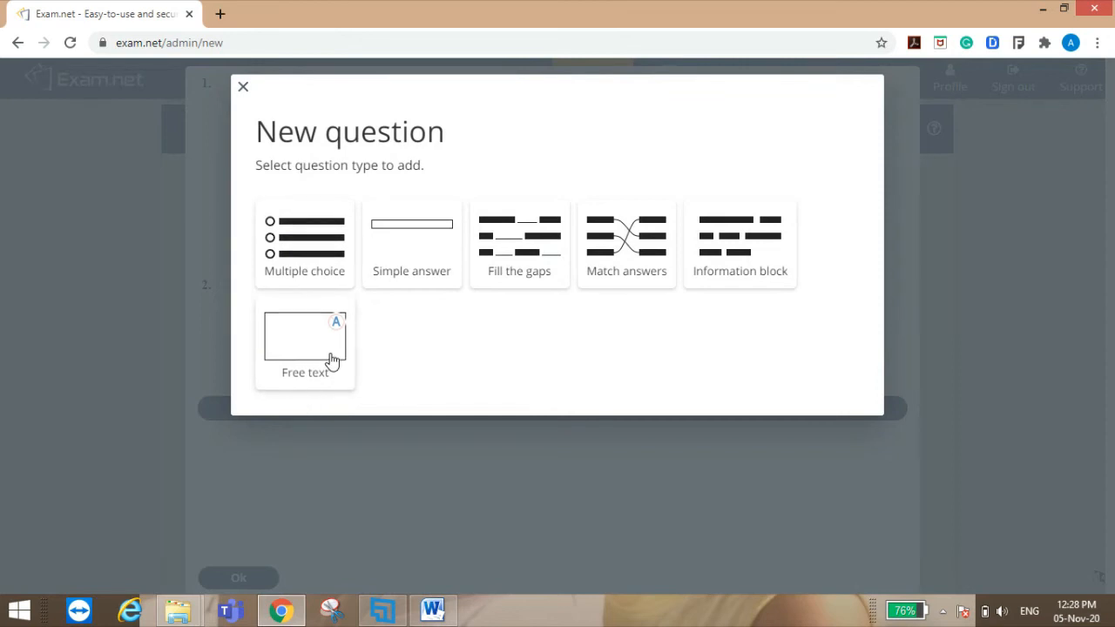
pyautogui.click(331, 360)
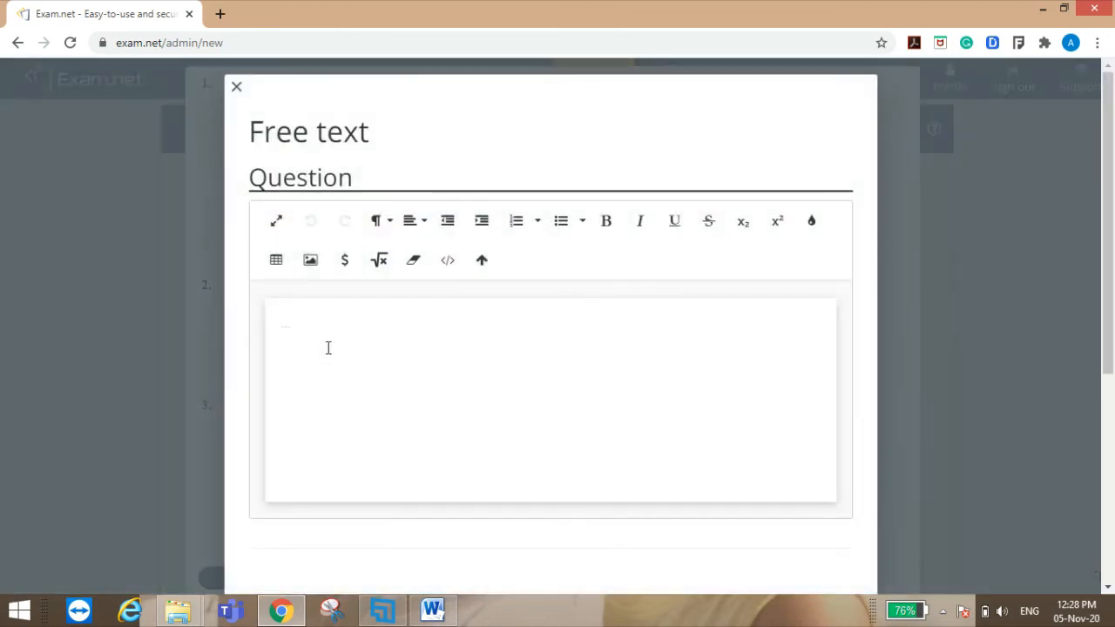
pyautogui.write('GKGIFDO')
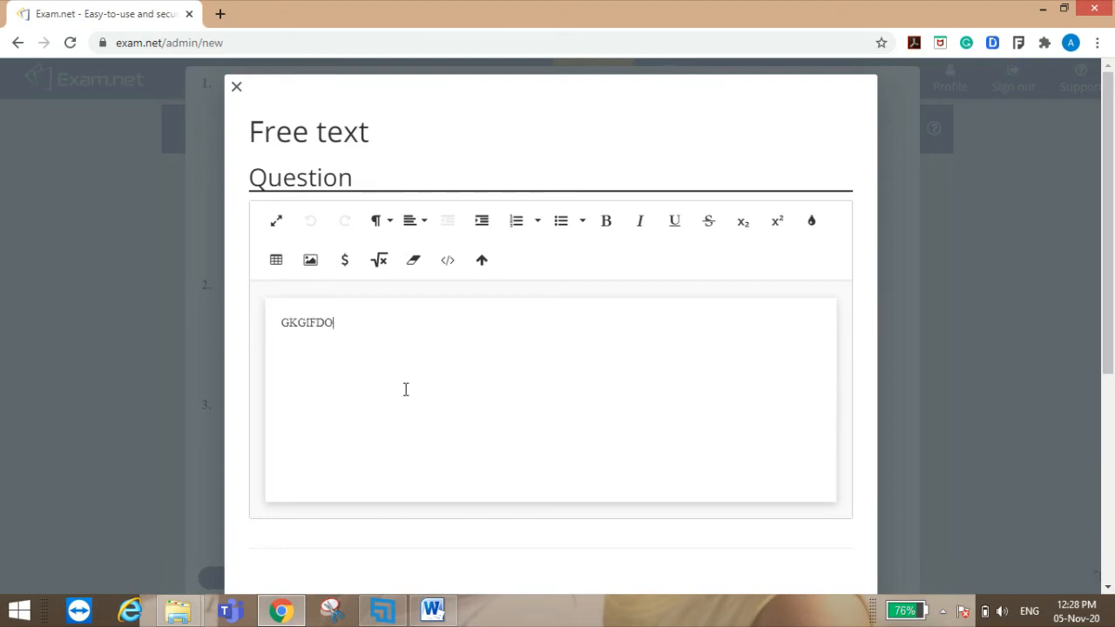
pyautogui.write('KDLJ')
pyautogui.press('BackSpace')
pyautogui.press('BackSpace')
pyautogui.press('BackSpace')
pyautogui.press('BackSpace')
pyautogui.press('BackSpace')
pyautogui.press('BackSpace')
pyautogui.press('BackSpace')
pyautogui.press('BackSpace')
pyautogui.press('BackSpace')
pyautogui.press('BackSpace')
pyautogui.press('BackSpace')
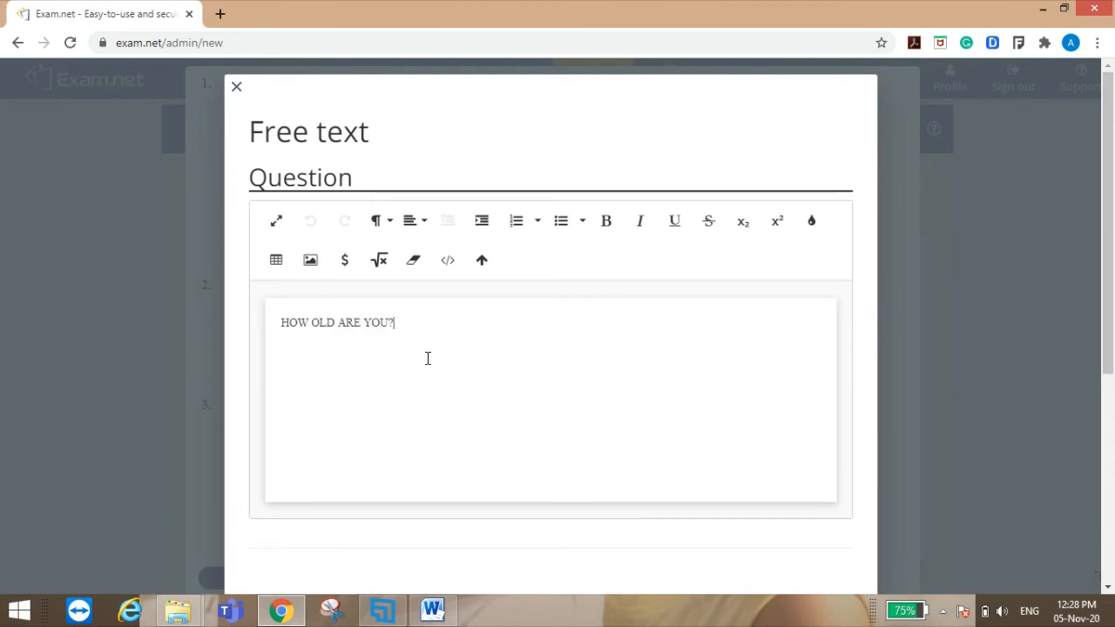
# Step: Add a grading instruction without text worth 6 points to the free text question
pyautogui.scroll(-4, 444, 365)
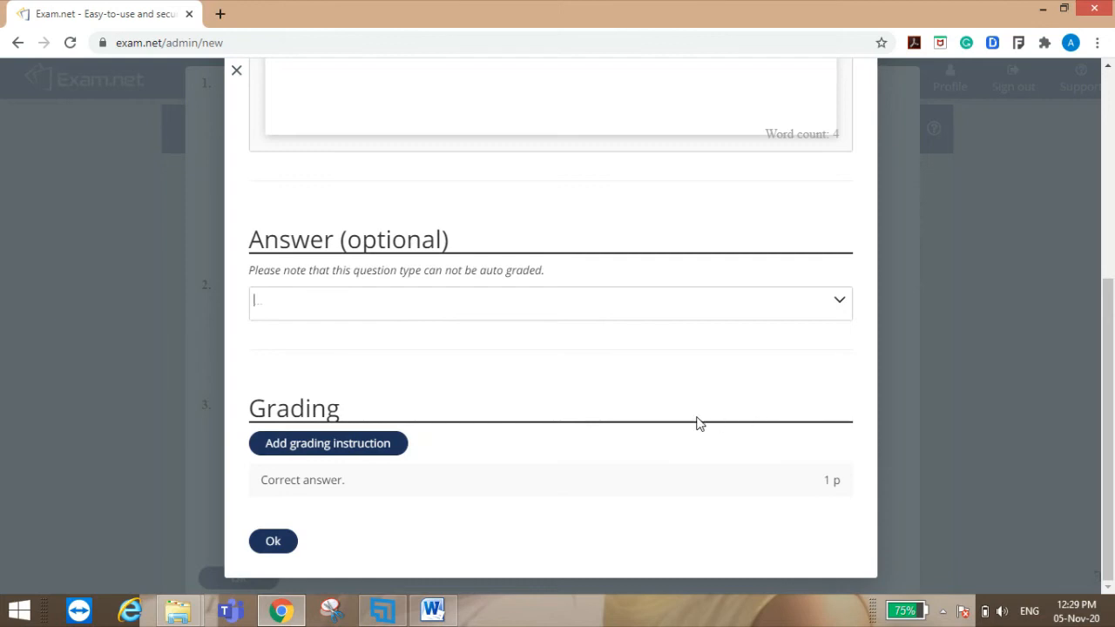
pyautogui.click(333, 451)
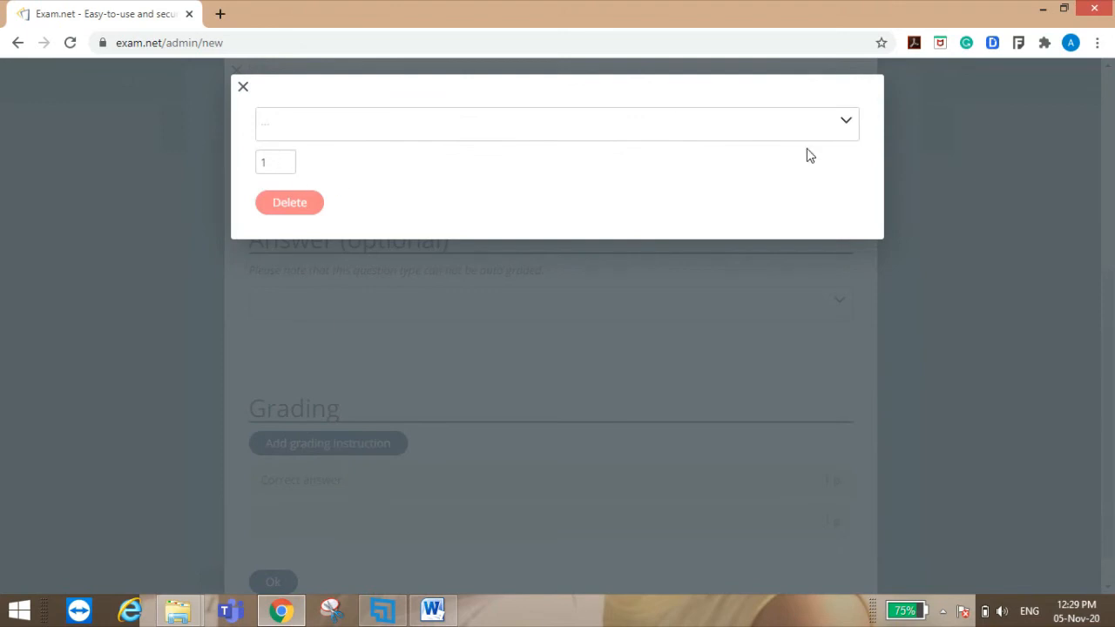
pyautogui.click(285, 164)
pyautogui.click(243, 86)
pyautogui.scroll(-1, 461, 485)
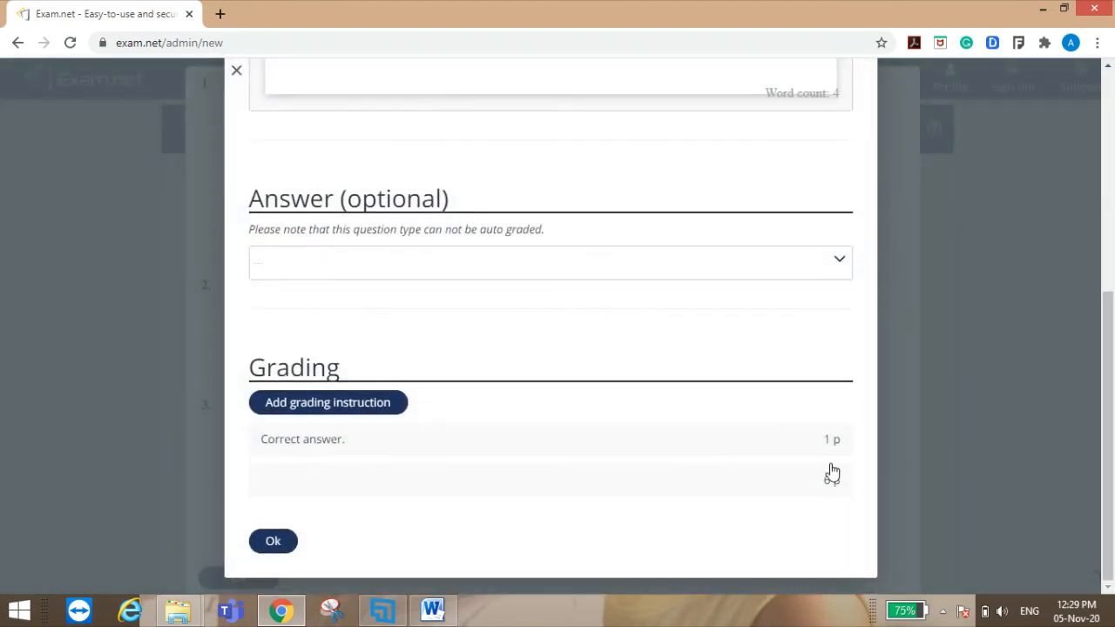
# Step: Set the free text question's Correct answer grading to 6 points and save the question
pyautogui.moveTo(592, 458)
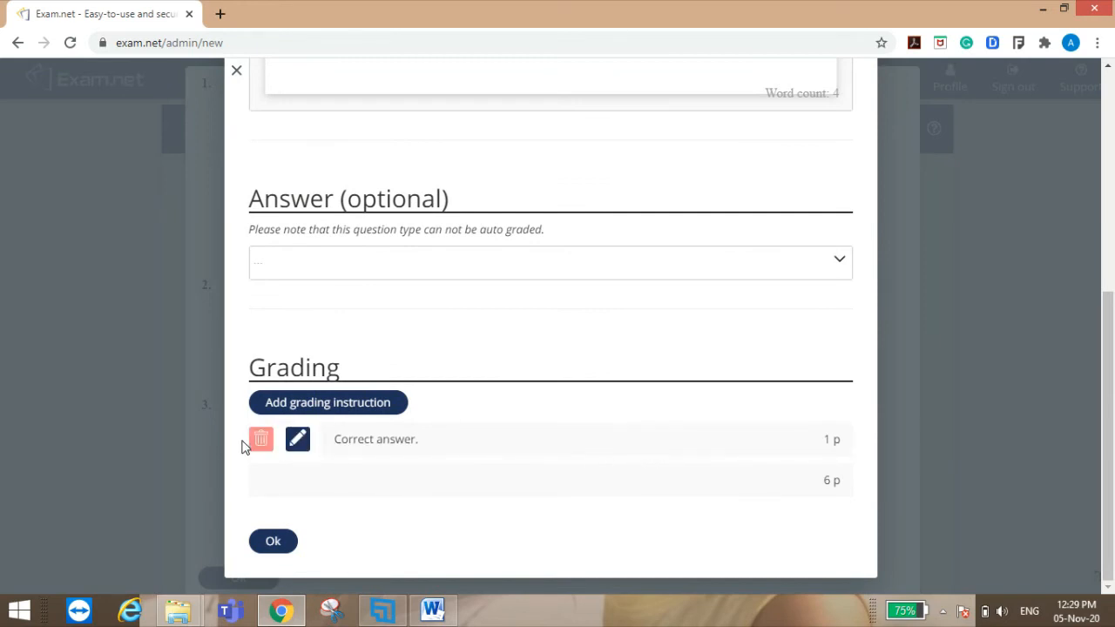
pyautogui.click(295, 442)
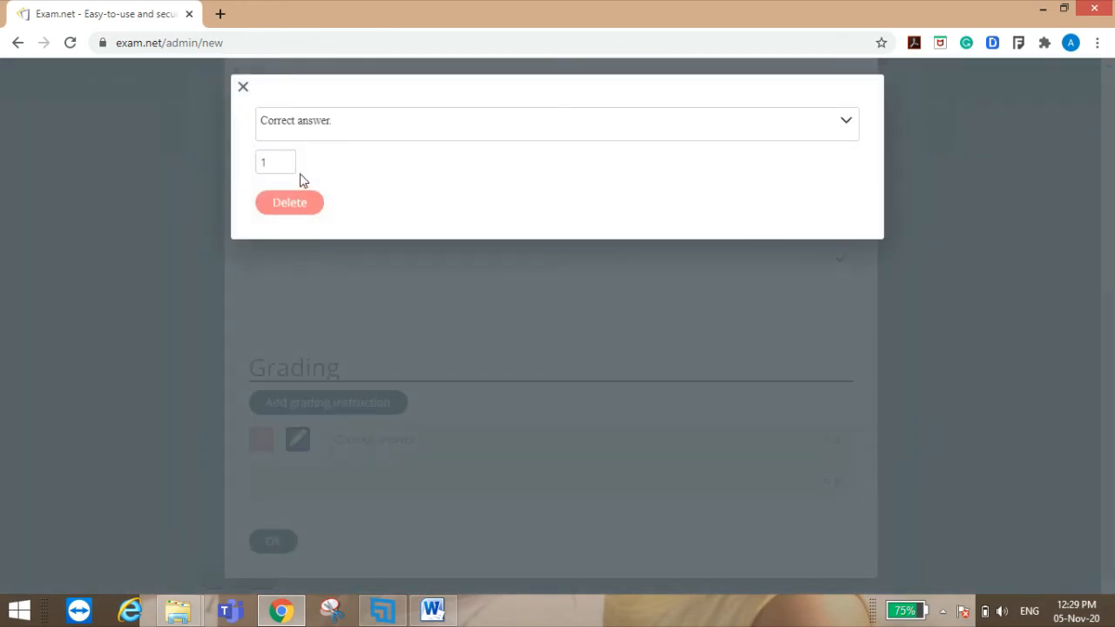
pyautogui.tripleClick(286, 161)
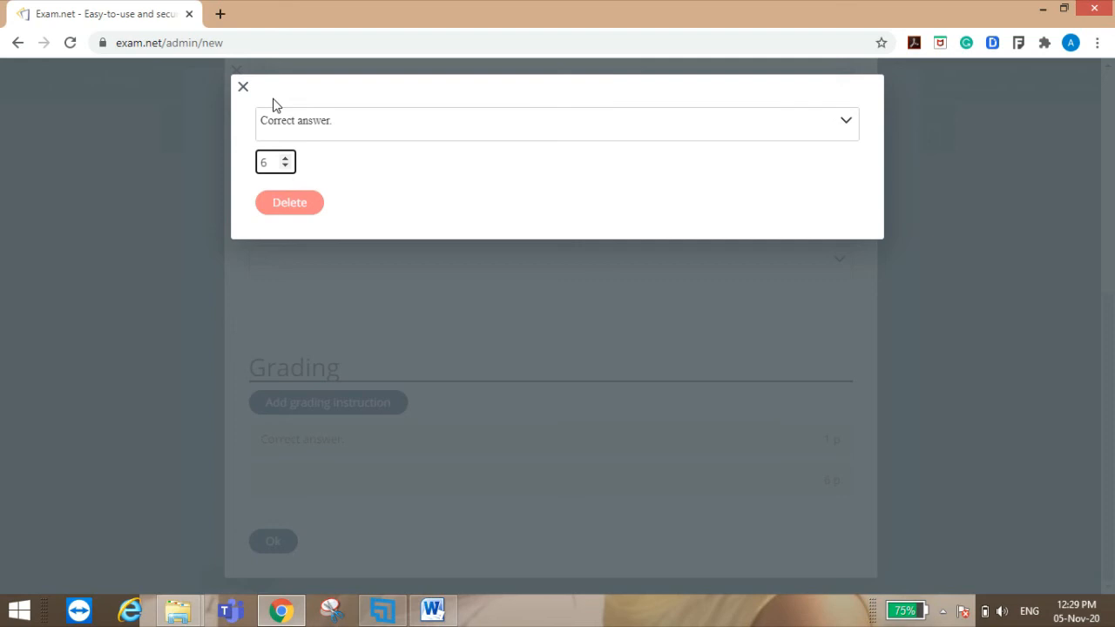
pyautogui.click(243, 87)
pyautogui.click(275, 540)
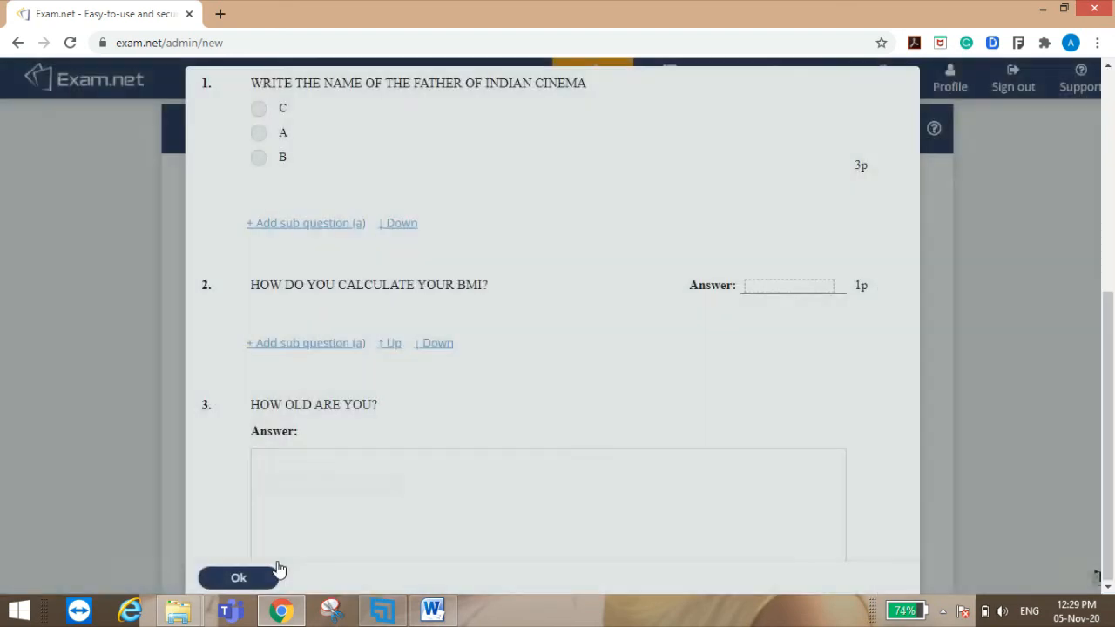
# Step: Delete the blank grading instruction from the HOW OLD ARE YOU? question and save it
pyautogui.scroll(-2, 636, 435)
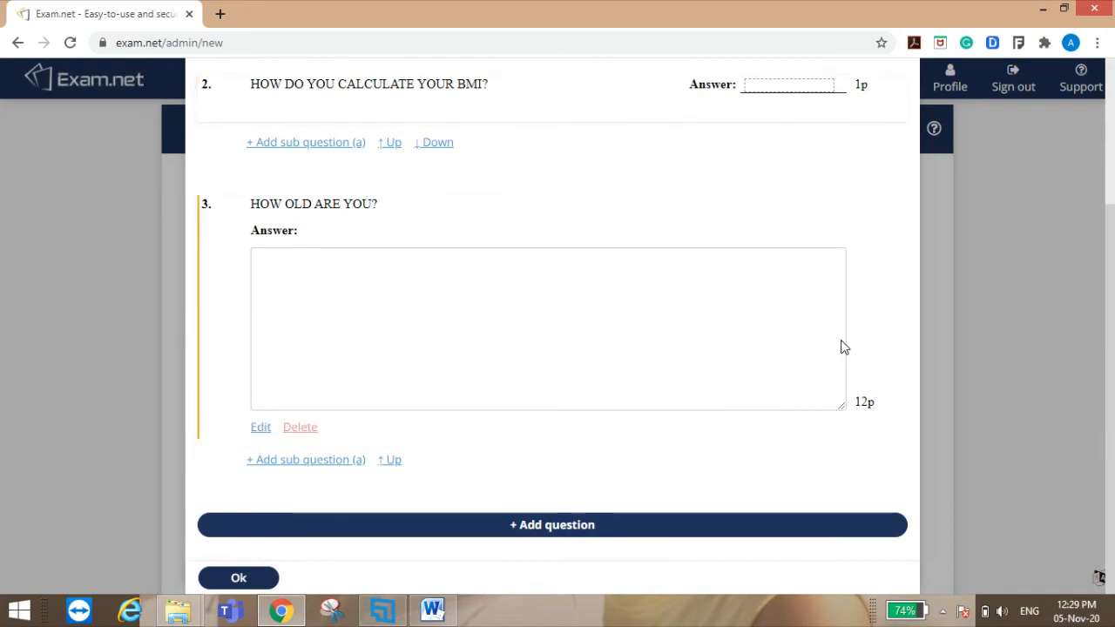
pyautogui.click(261, 427)
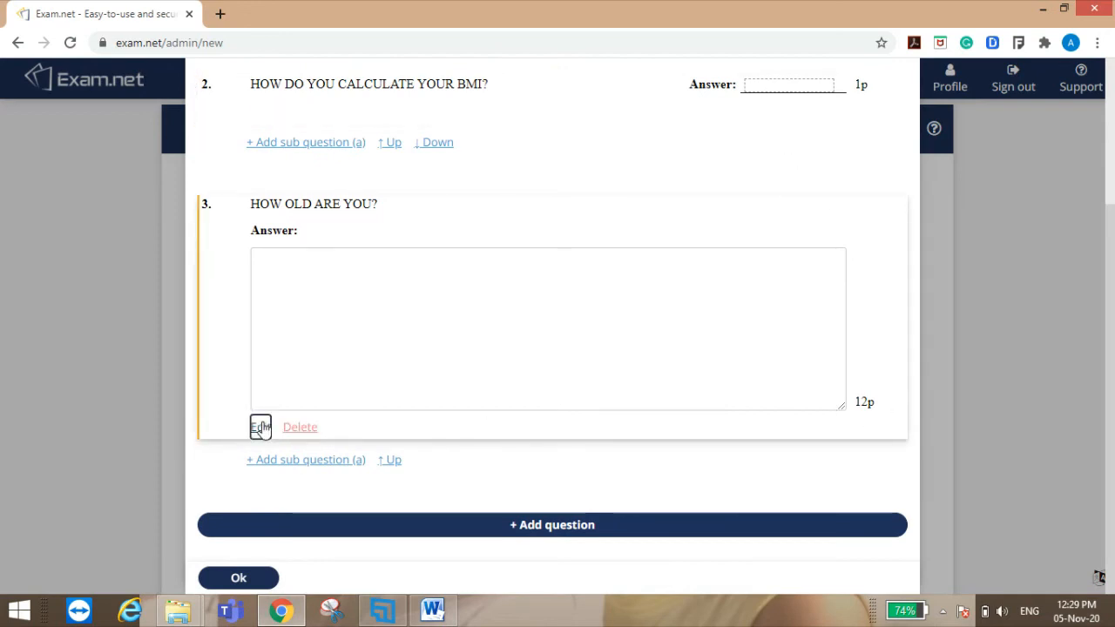
pyautogui.scroll(-5, 871, 513)
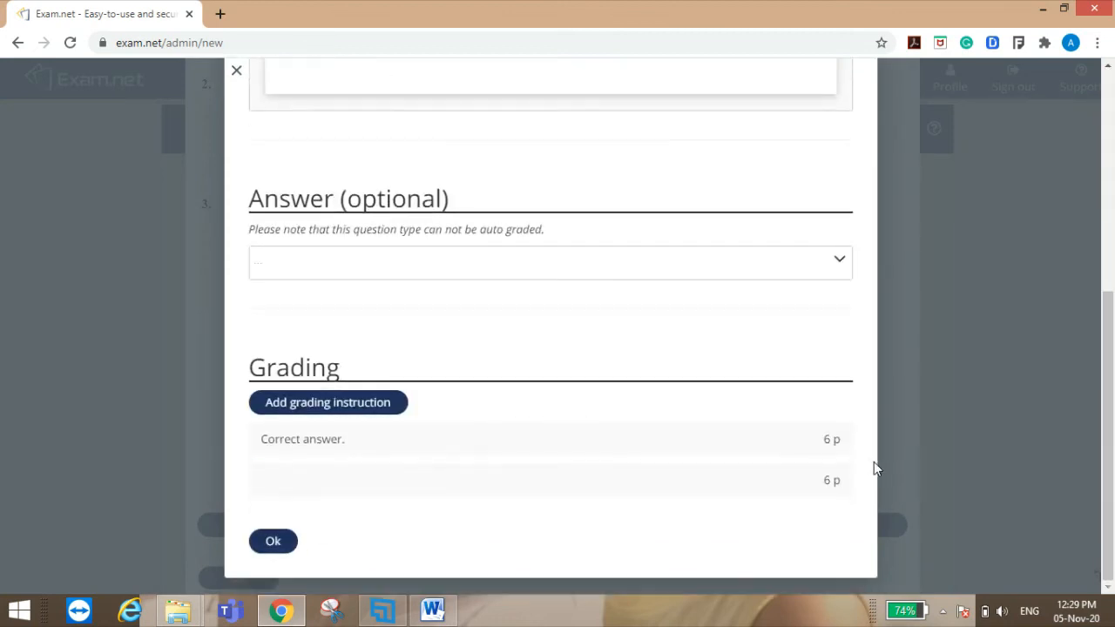
pyautogui.moveTo(824, 493)
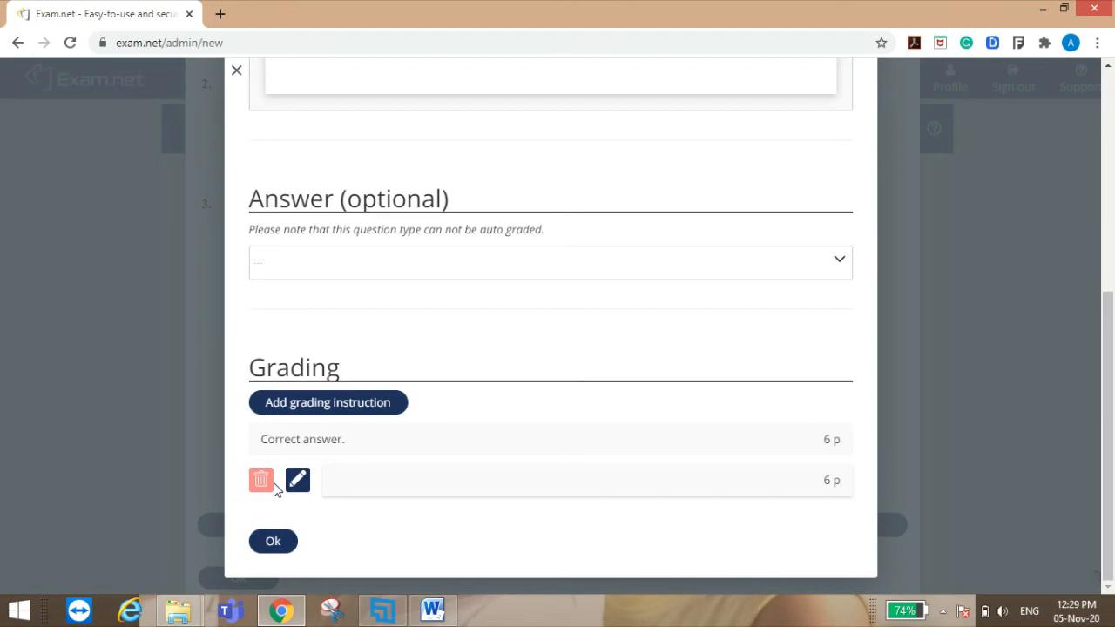
pyautogui.click(274, 541)
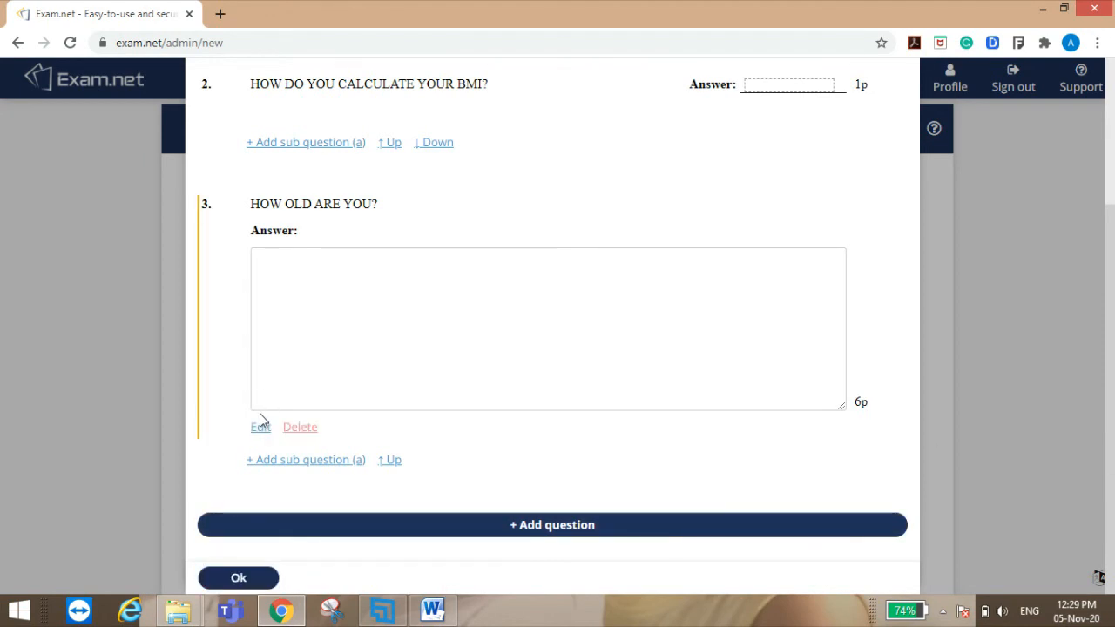
# Step: Look over the three questions and confirm the auto-marked question set to return to the exam setup
pyautogui.scroll(3, 406, 241)
pyautogui.scroll(-3, 406, 241)
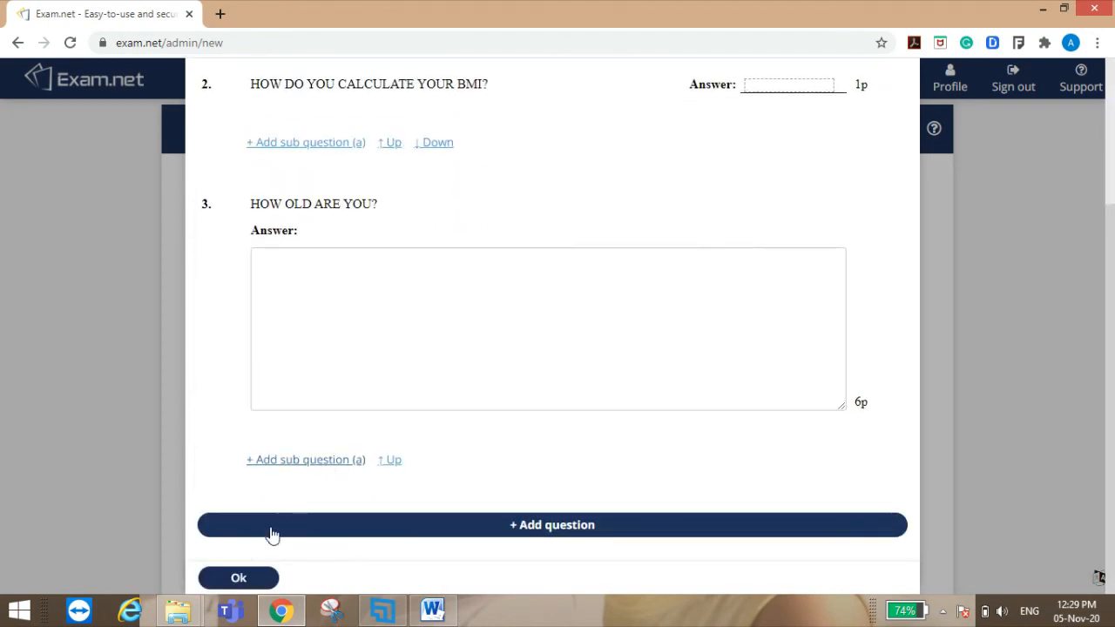
pyautogui.click(258, 581)
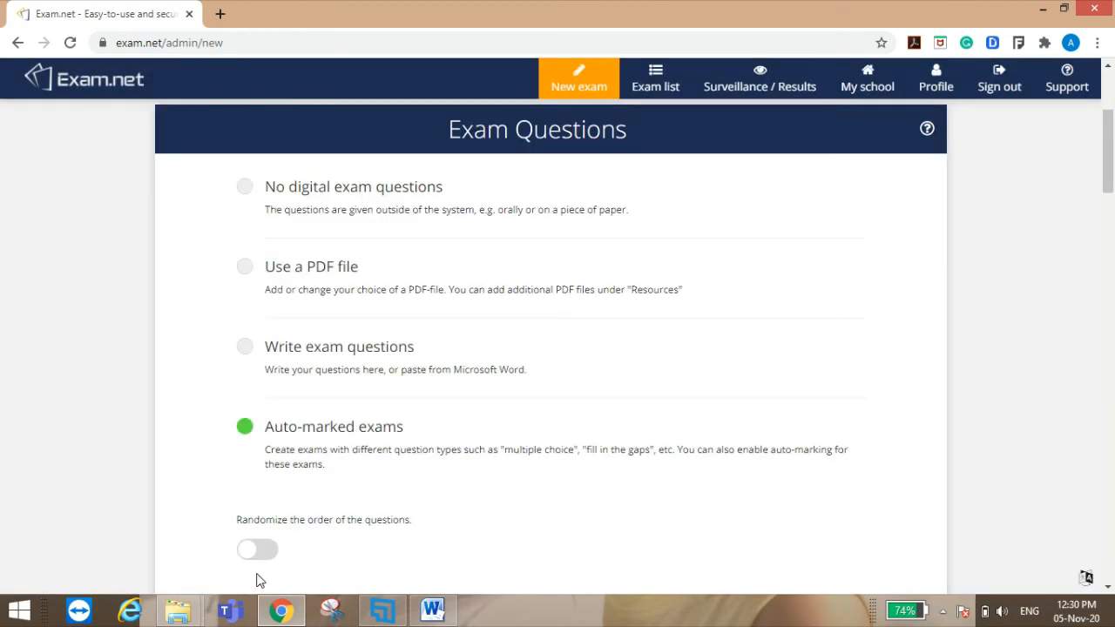
# Step: Review the exam name, the Exam Questions options and the remaining sections of the exam setup page
pyautogui.scroll(-5, 384, 426)
pyautogui.scroll(4, 391, 428)
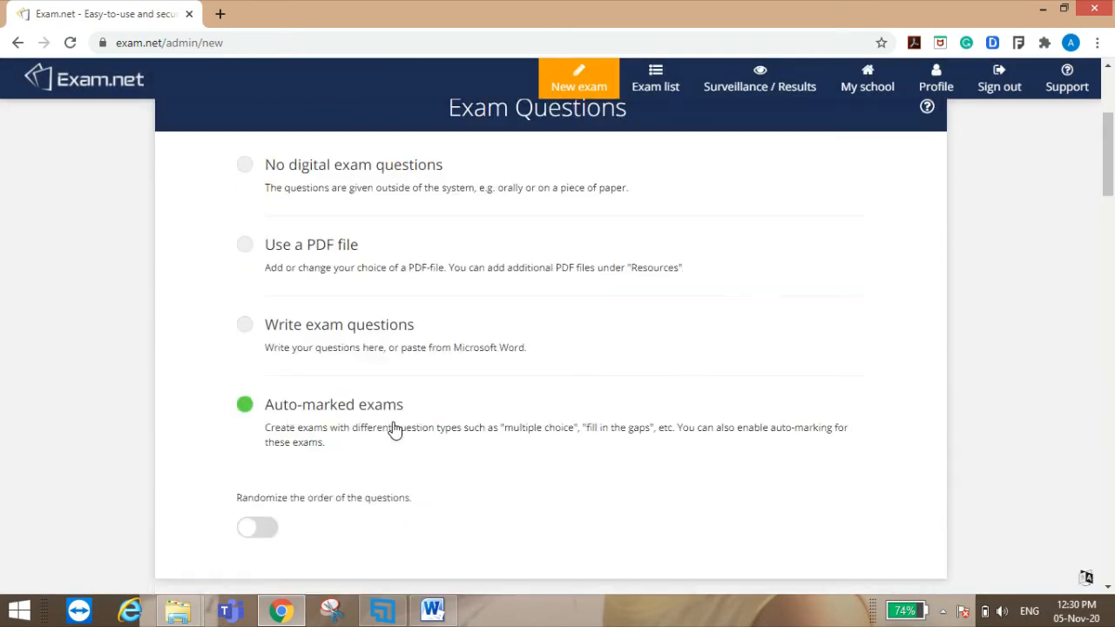
pyautogui.scroll(1, 394, 428)
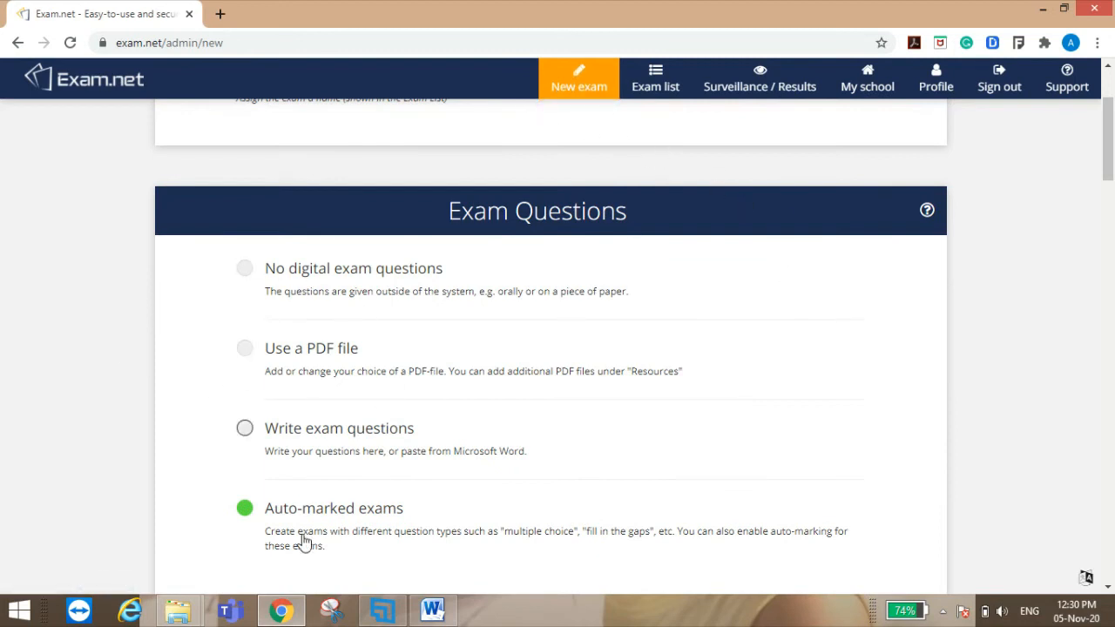
pyautogui.scroll(-5, 430, 441)
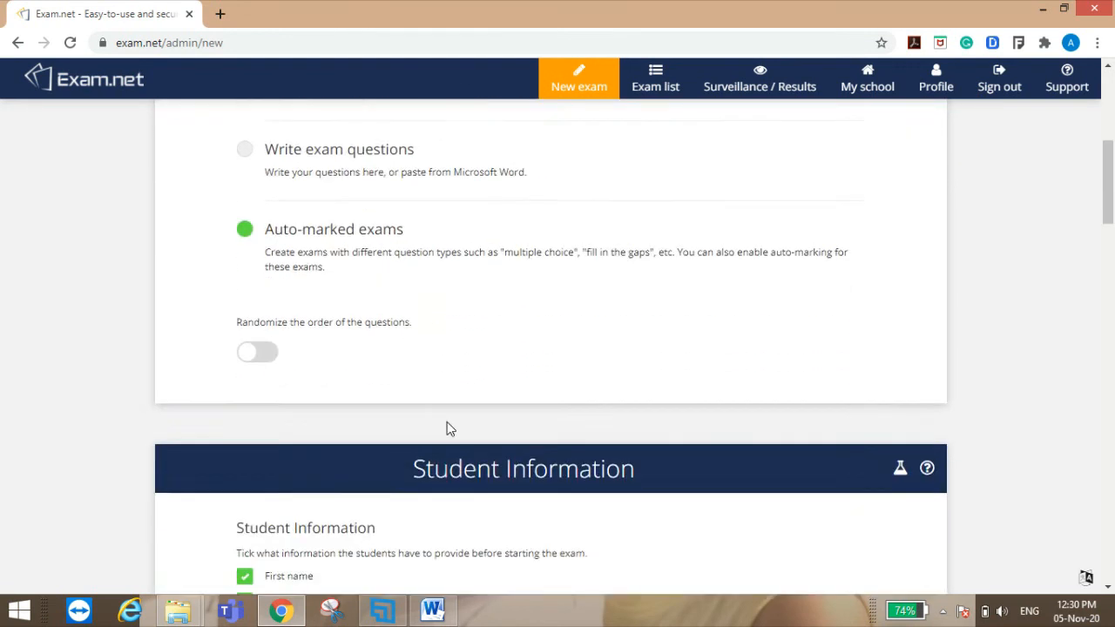
pyautogui.scroll(6, 446, 427)
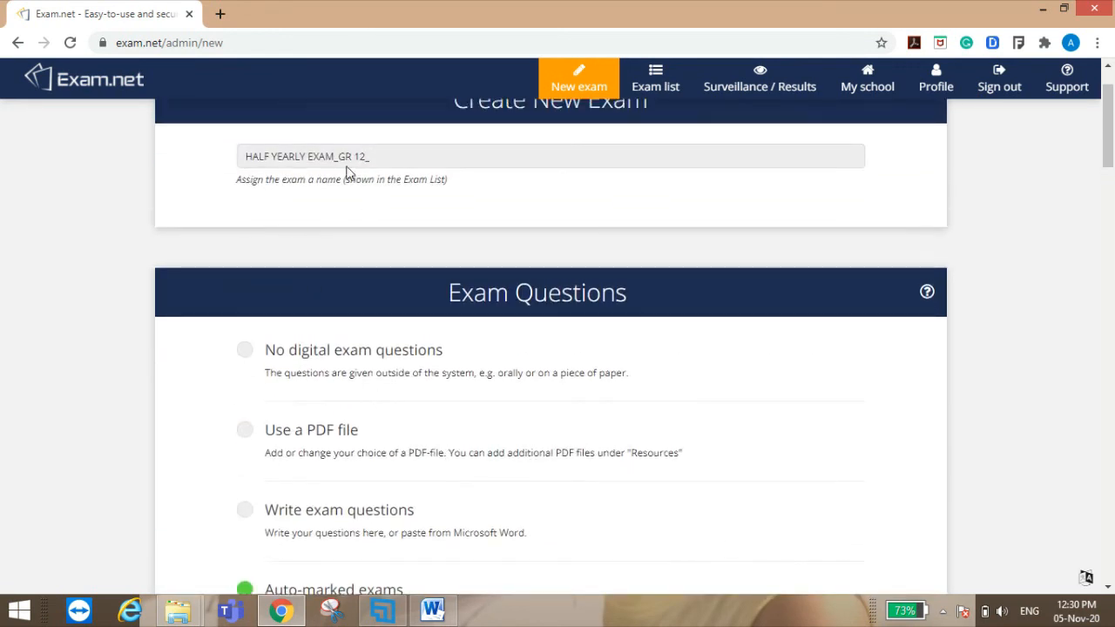
pyautogui.scroll(-15, 751, 256)
pyautogui.scroll(6, 755, 254)
pyautogui.scroll(5, 755, 254)
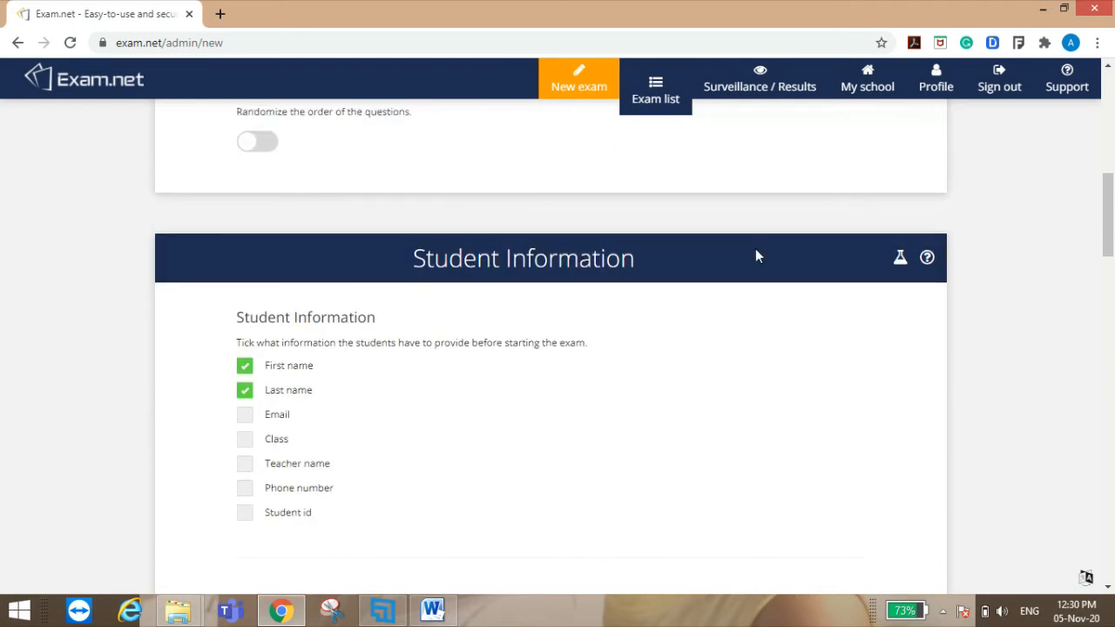
# Step: Require students to provide their Student id before starting the exam, in addition to first and last name
pyautogui.scroll(-3, 755, 249)
pyautogui.scroll(1, 374, 205)
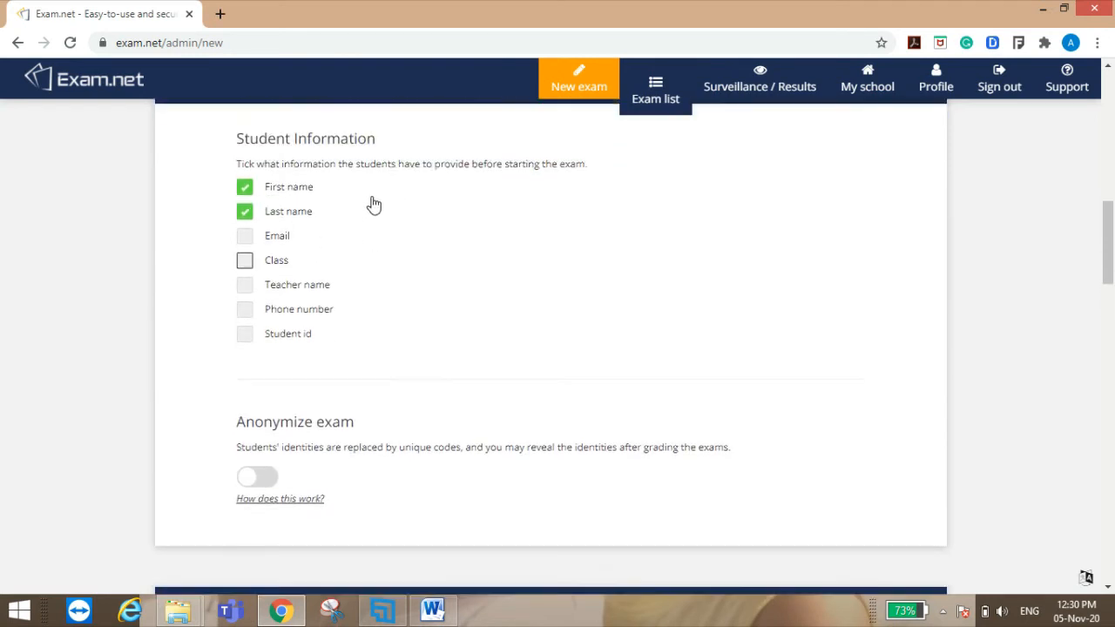
pyautogui.scroll(1, 374, 205)
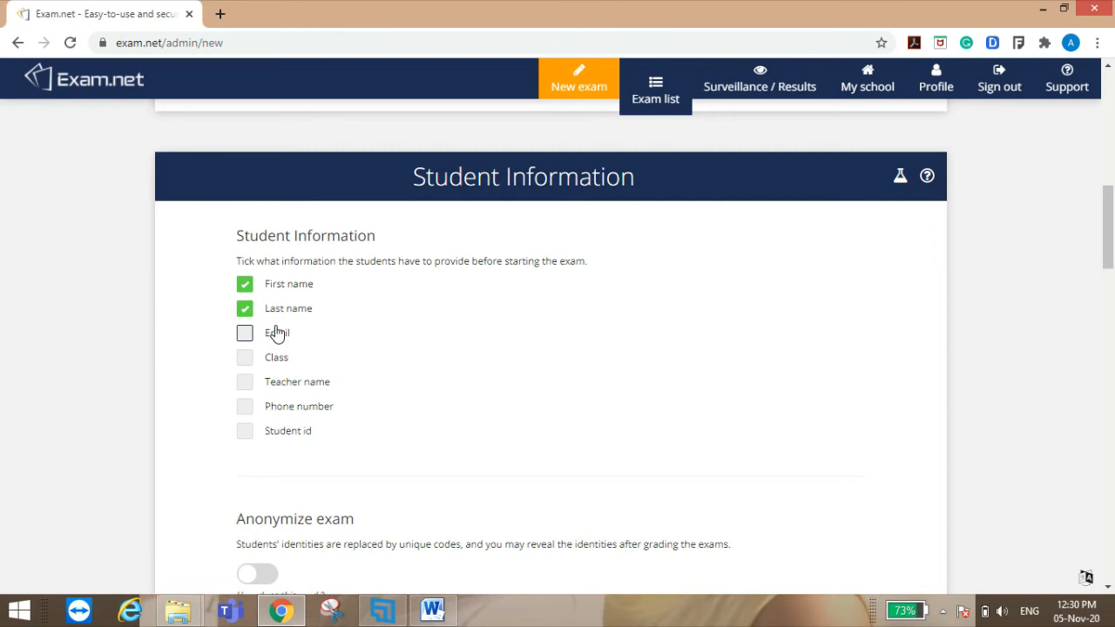
pyautogui.click(282, 432)
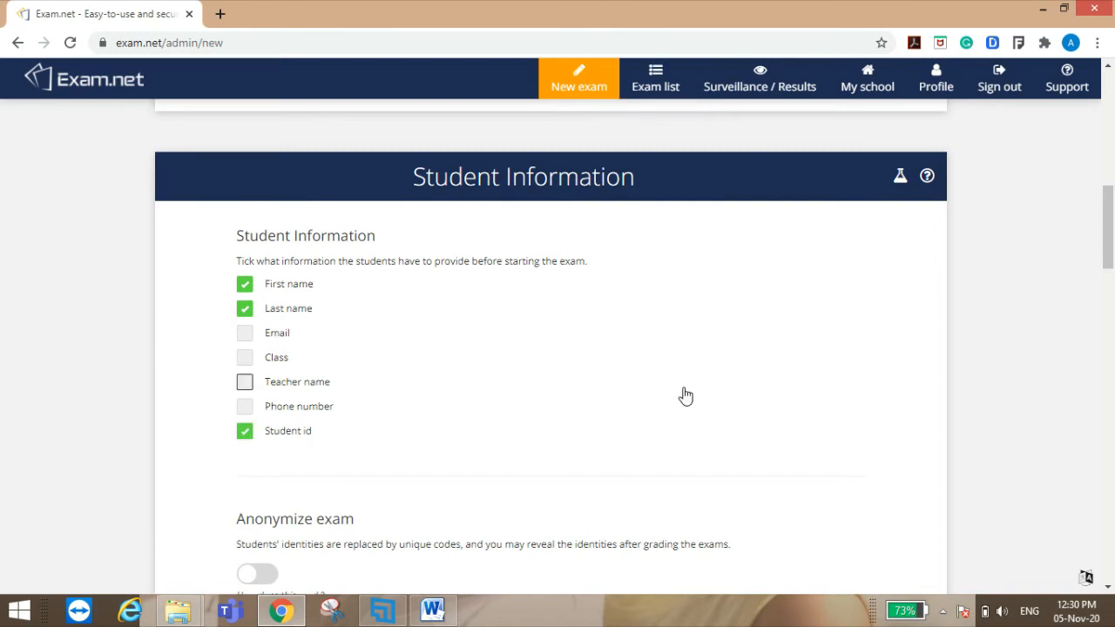
# Step: Enable scanning of handwritten work with a mobile phone in Student Workspace, and switch it off again
pyautogui.scroll(-3, 685, 397)
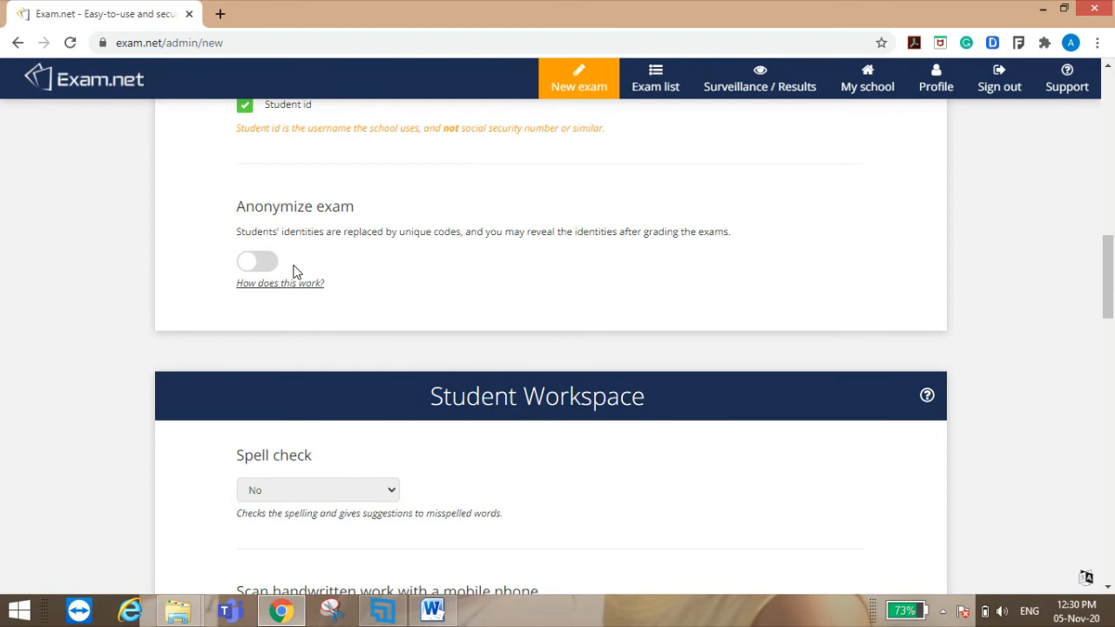
pyautogui.scroll(-2, 402, 338)
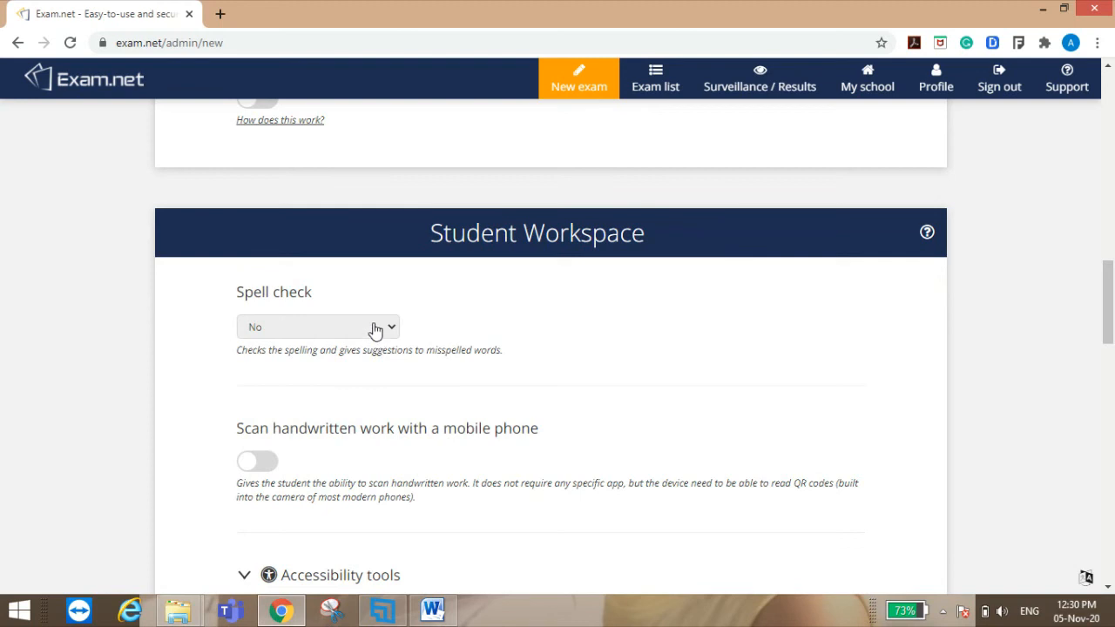
pyautogui.scroll(-1, 389, 375)
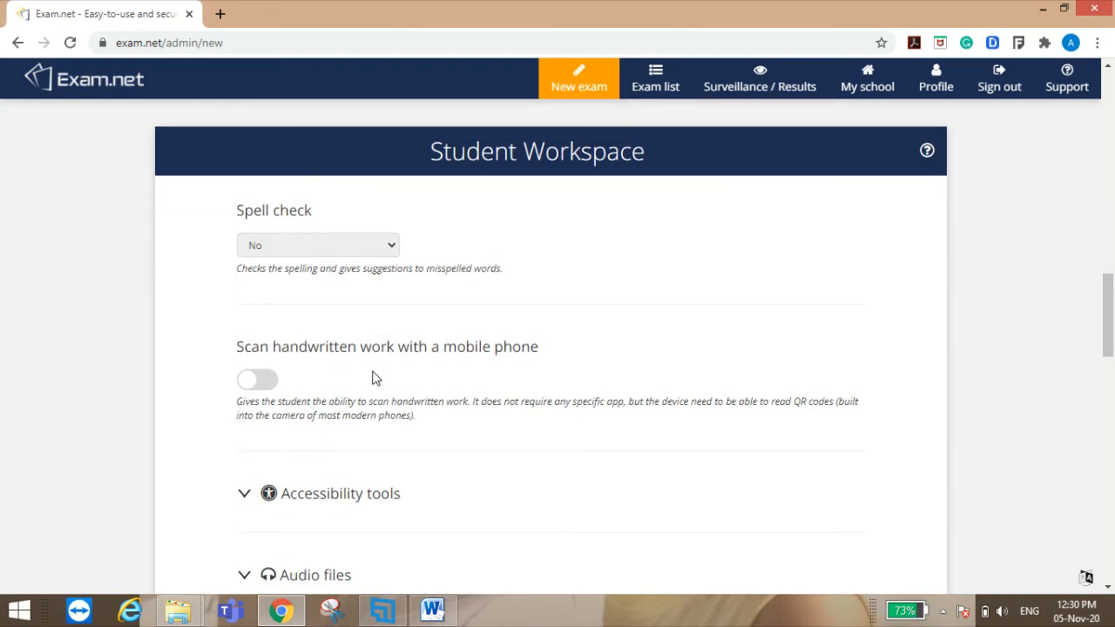
pyautogui.click(271, 388)
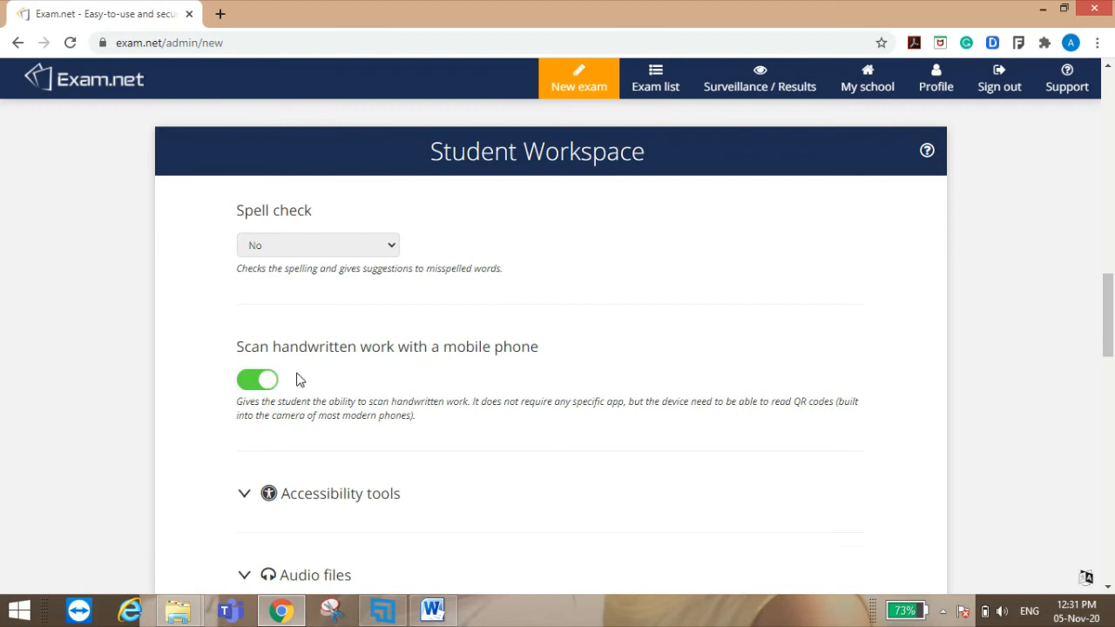
pyautogui.click(247, 386)
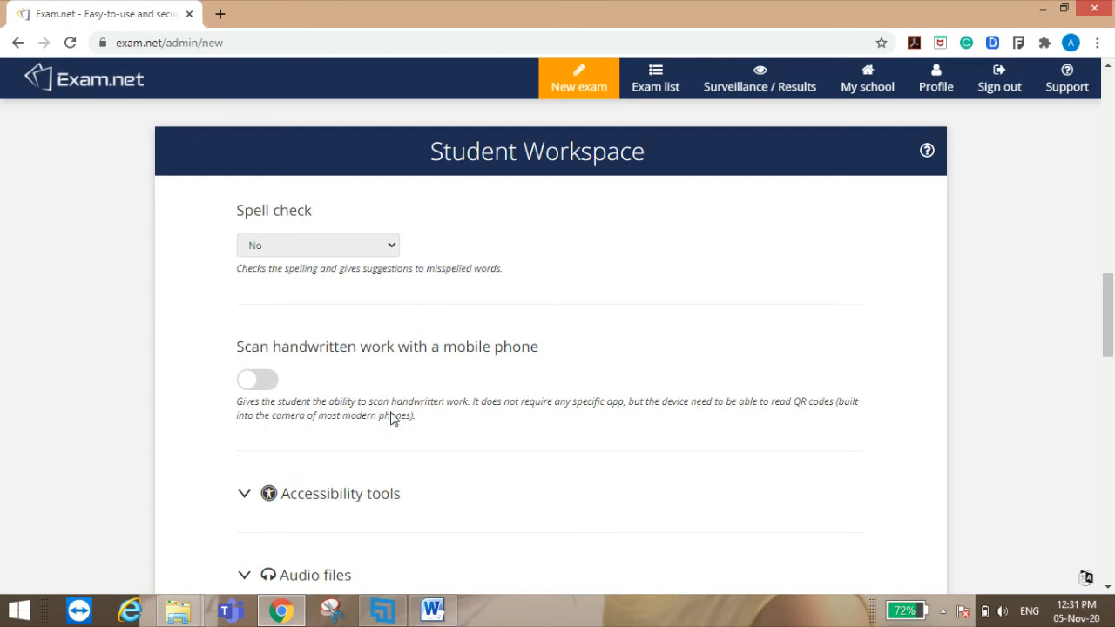
# Step: Expand the Accessibility tools, review the translation, synonym and speech synthesis options, and collapse the section
pyautogui.scroll(-1, 371, 428)
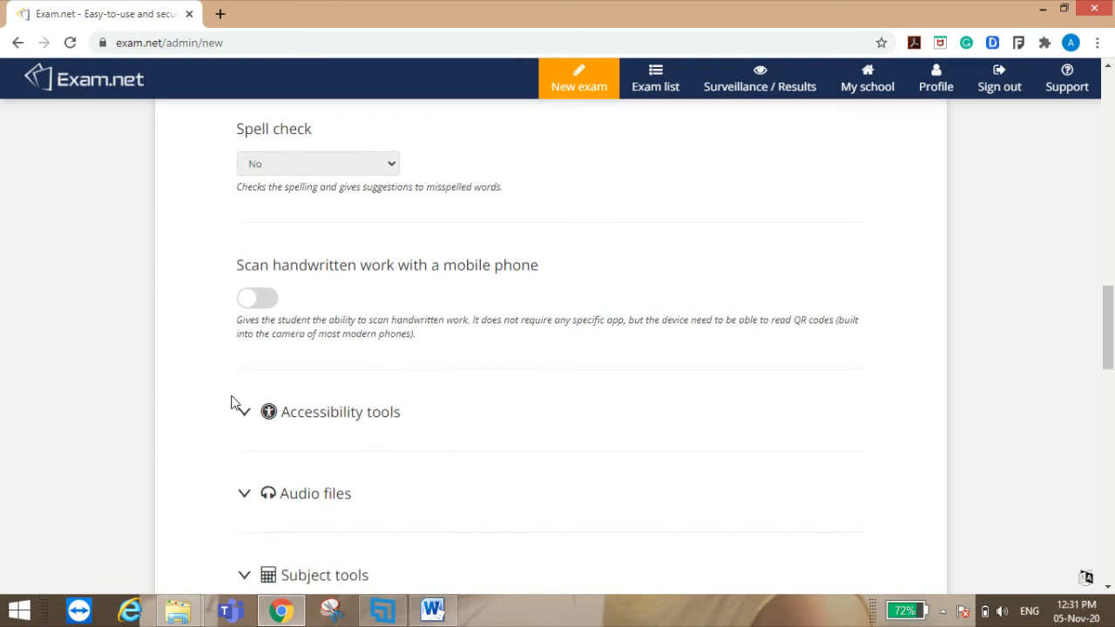
pyautogui.click(258, 414)
pyautogui.scroll(-3, 511, 329)
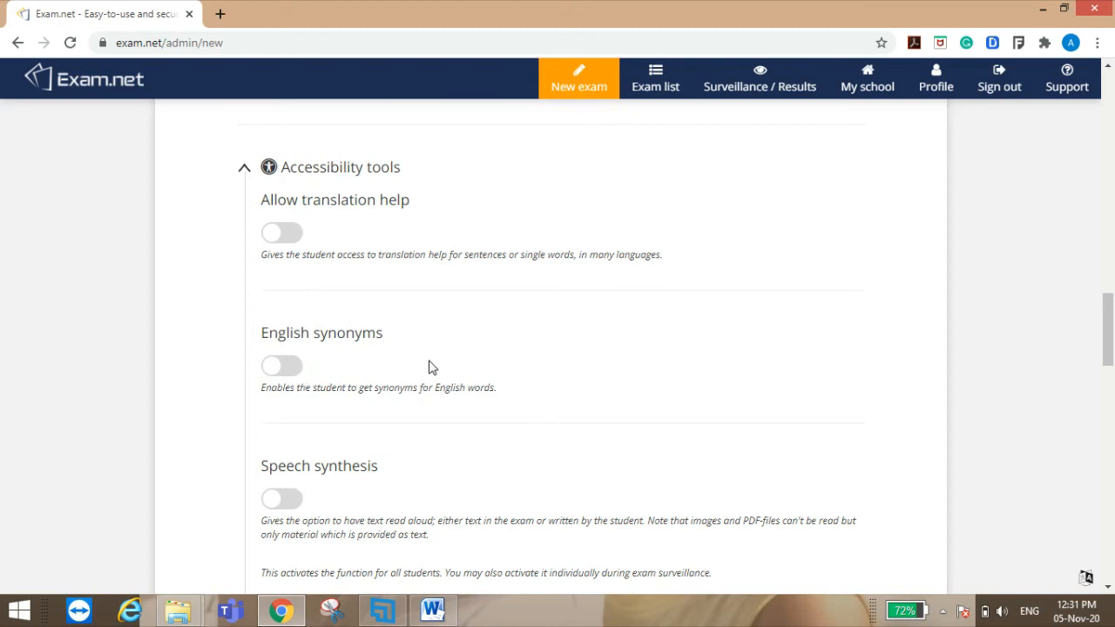
pyautogui.scroll(-5, 428, 366)
pyautogui.scroll(1, 427, 348)
pyautogui.scroll(5, 427, 340)
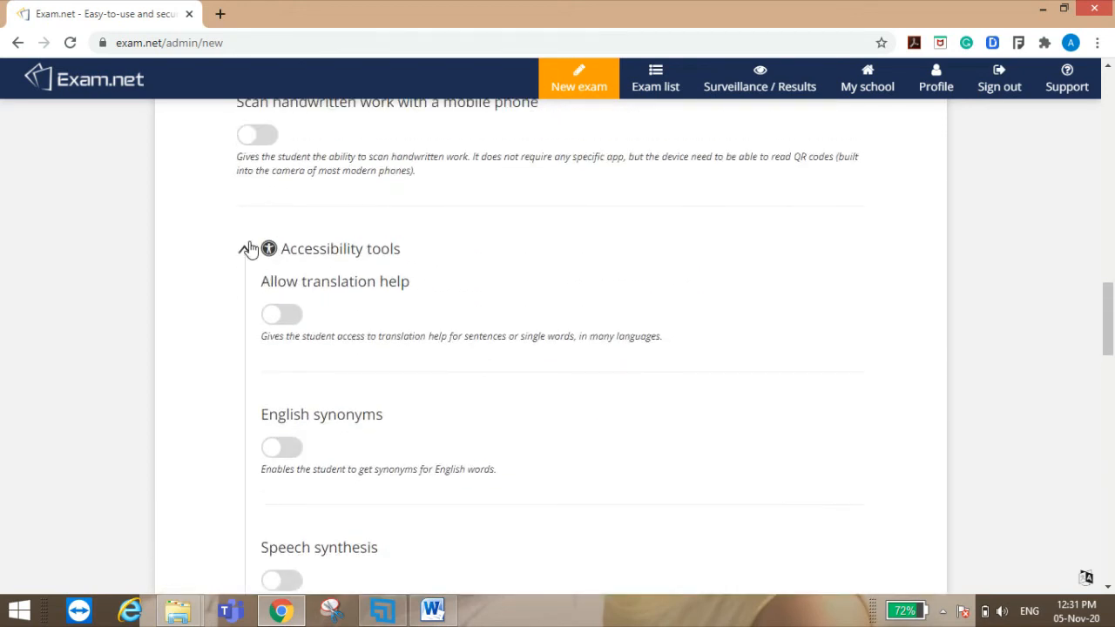
pyautogui.click(244, 249)
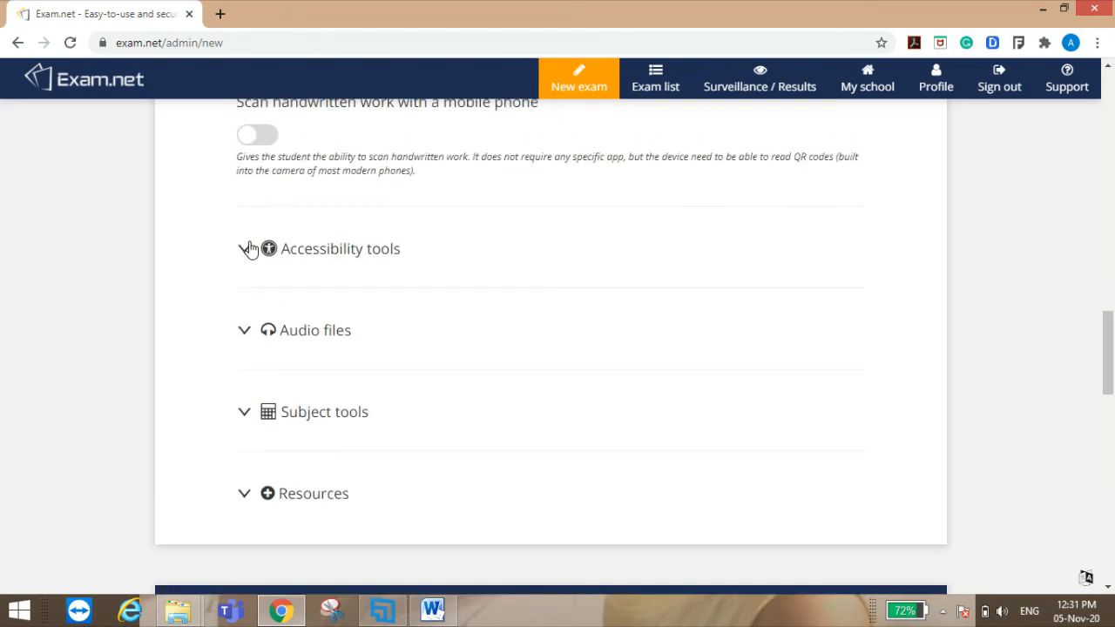
# Step: Expand the Audio files section, review its file format and USB-stick options, and collapse it
pyautogui.click(309, 335)
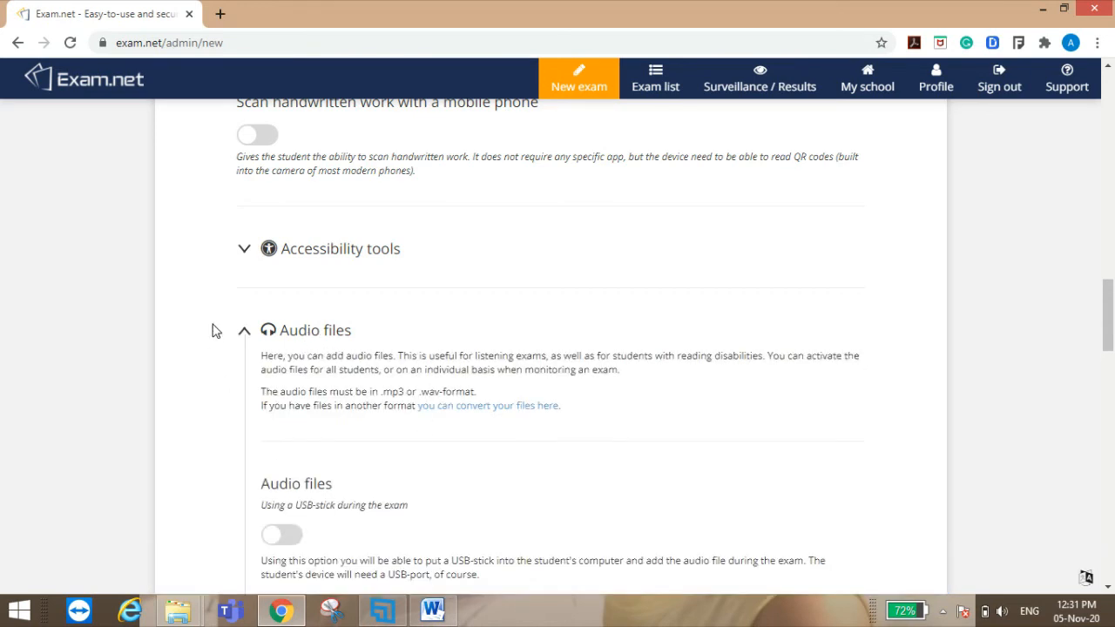
pyautogui.click(244, 331)
# Step: Enable the Drawing tool and Calculator under Subject tools, switch both off again, and collapse the section
pyautogui.scroll(-1, 338, 396)
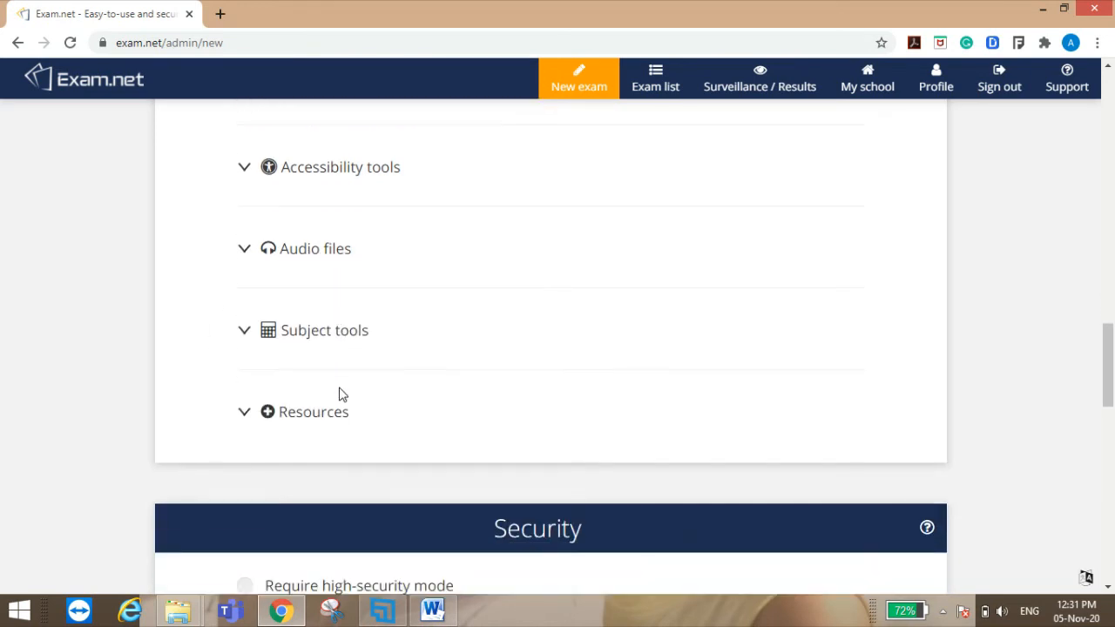
pyautogui.click(331, 344)
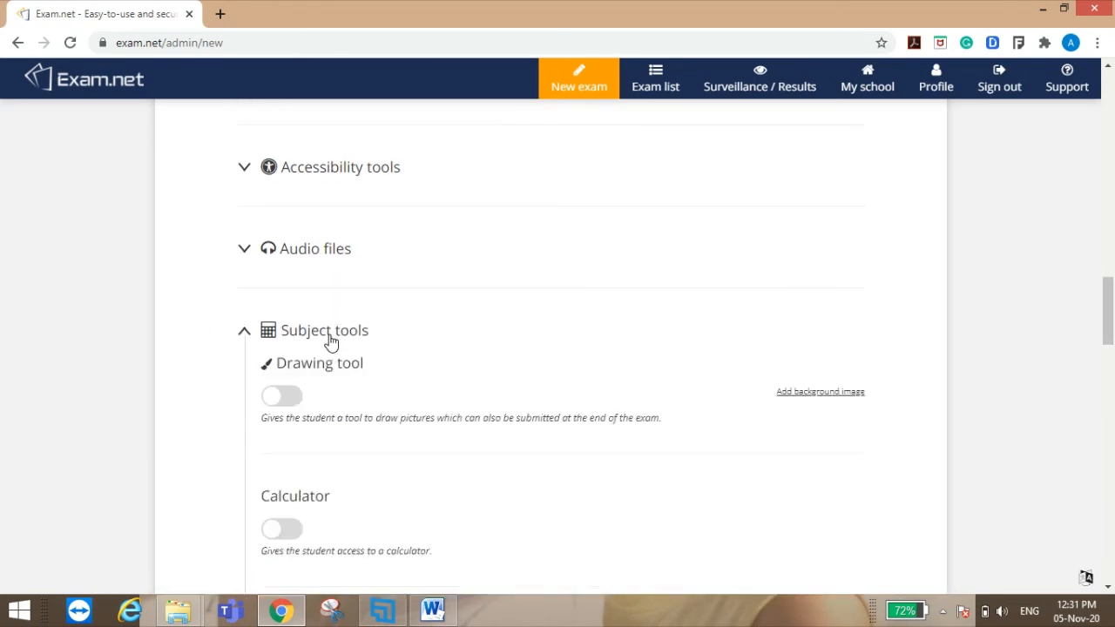
pyautogui.click(288, 397)
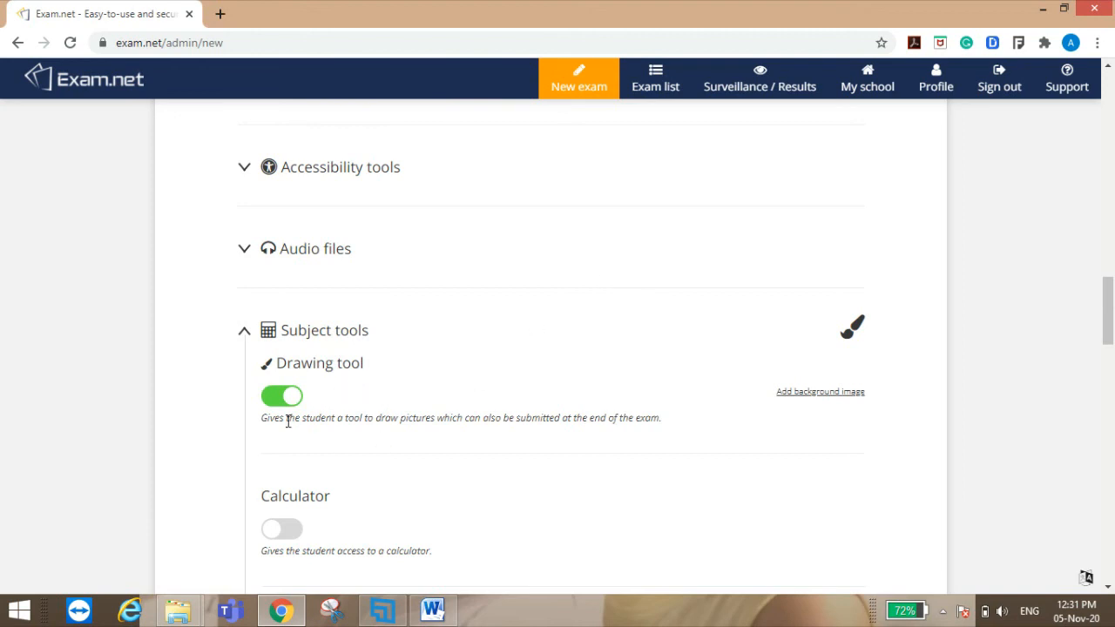
pyautogui.click(300, 535)
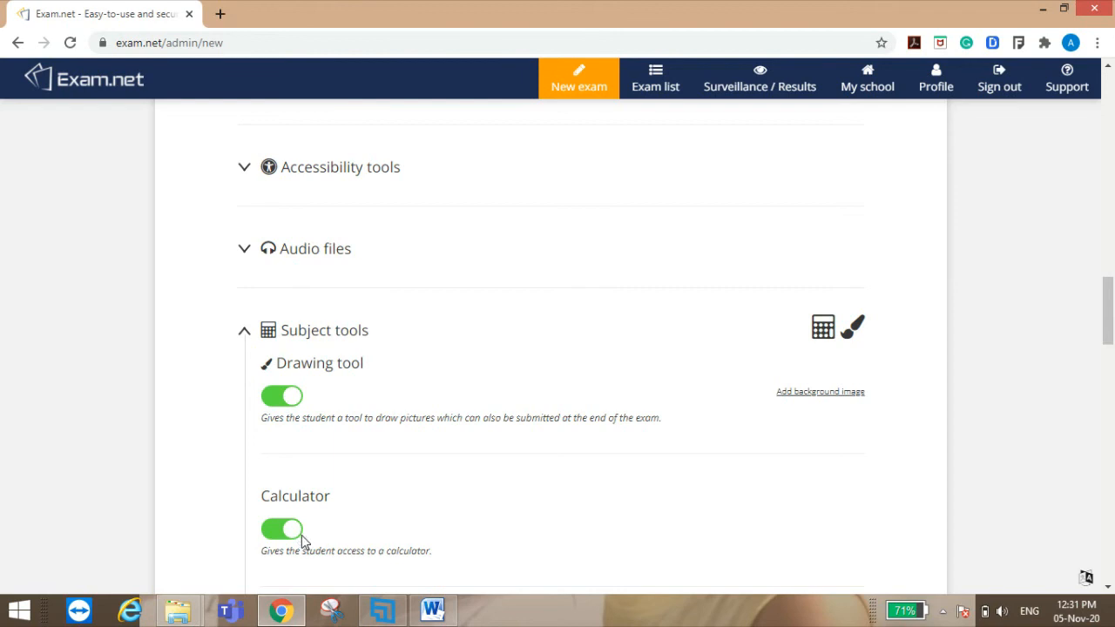
pyautogui.click(296, 533)
pyautogui.click(280, 401)
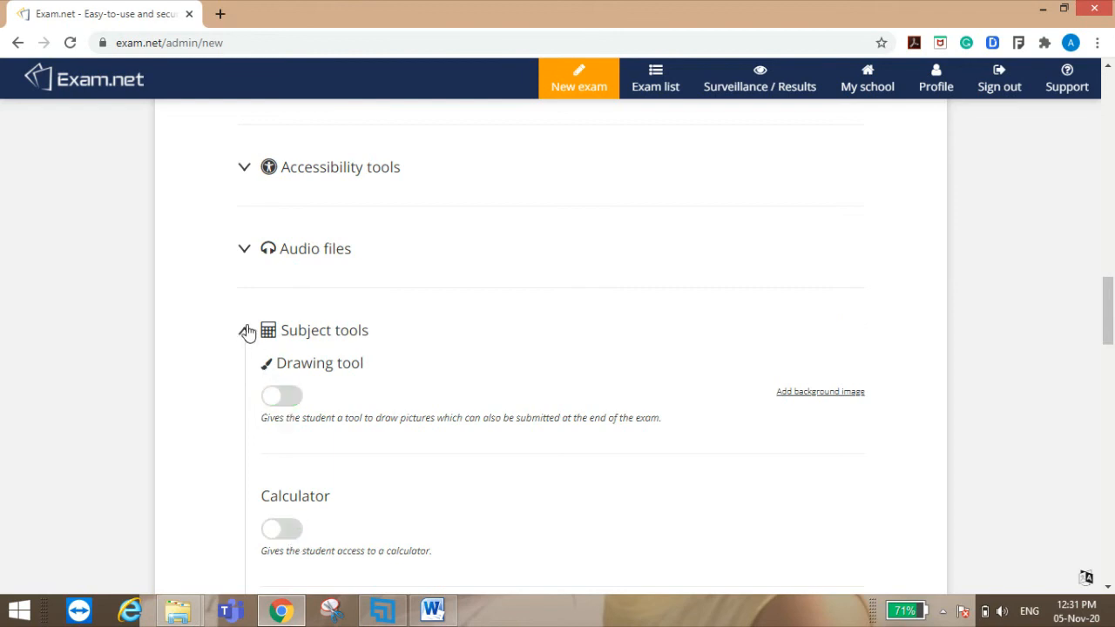
pyautogui.click(247, 332)
# Step: Expand Resources and review the additional PDF document and external resource options, including the resource name and URL fields
pyautogui.scroll(-2, 337, 423)
pyautogui.click(327, 267)
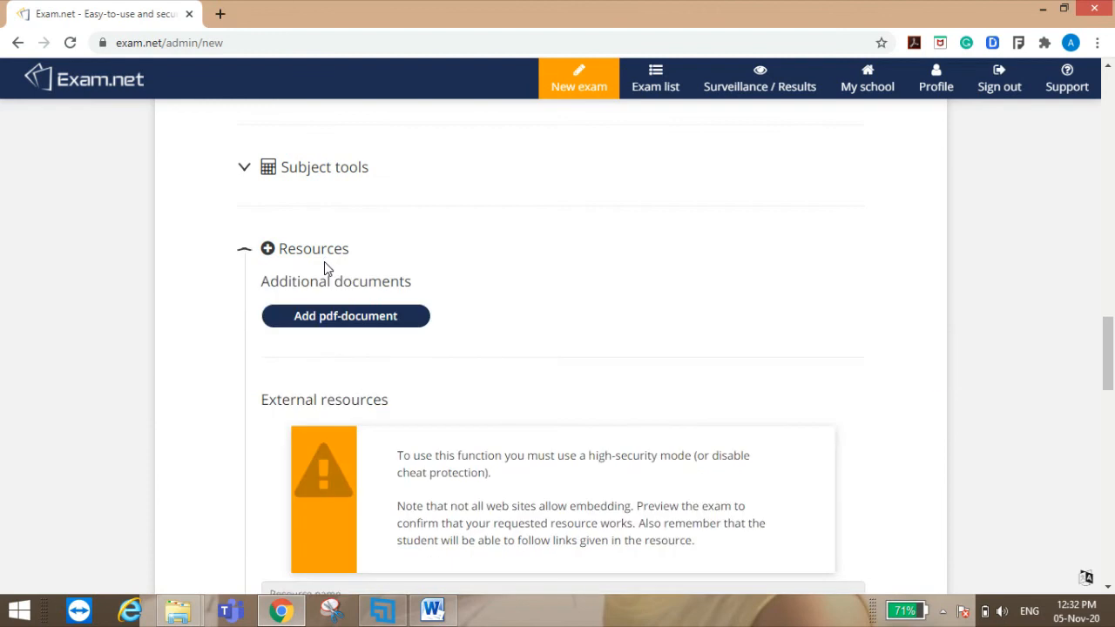
pyautogui.scroll(-3, 366, 375)
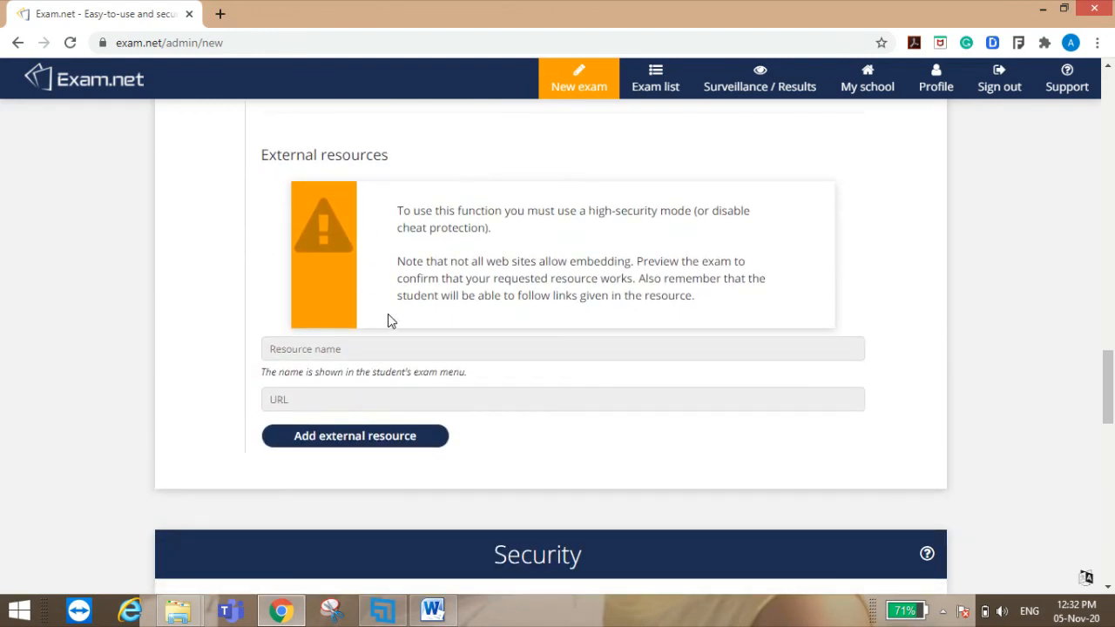
pyautogui.scroll(3, 369, 389)
pyautogui.scroll(-5, 367, 387)
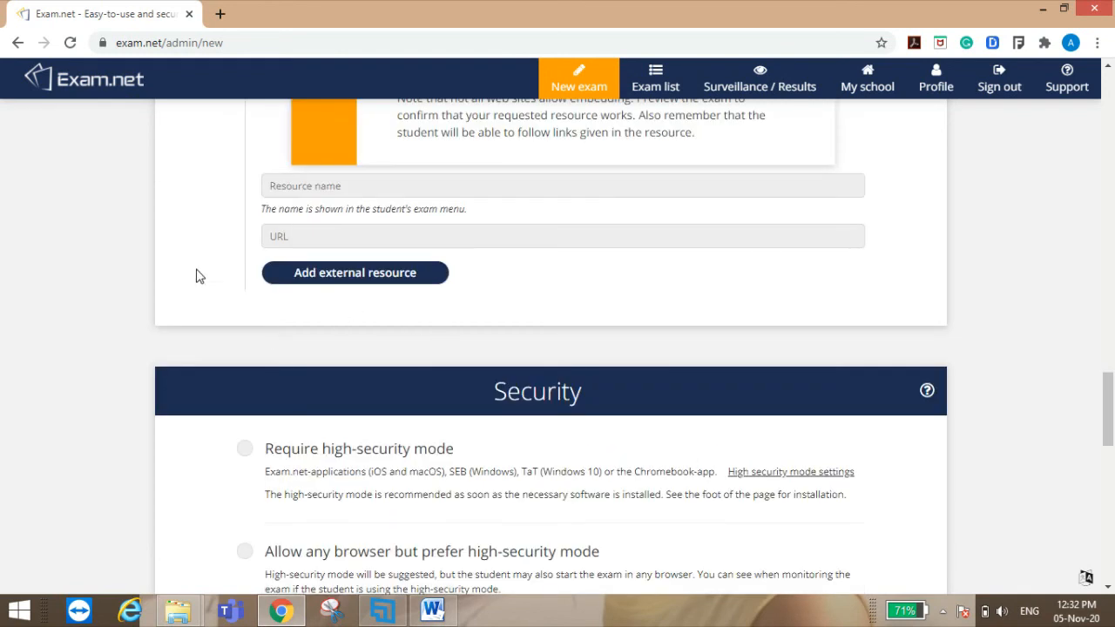
pyautogui.click(298, 190)
pyautogui.click(358, 242)
# Step: Set the exam's security to allow any browser but prefer high-security mode
pyautogui.scroll(-3, 384, 311)
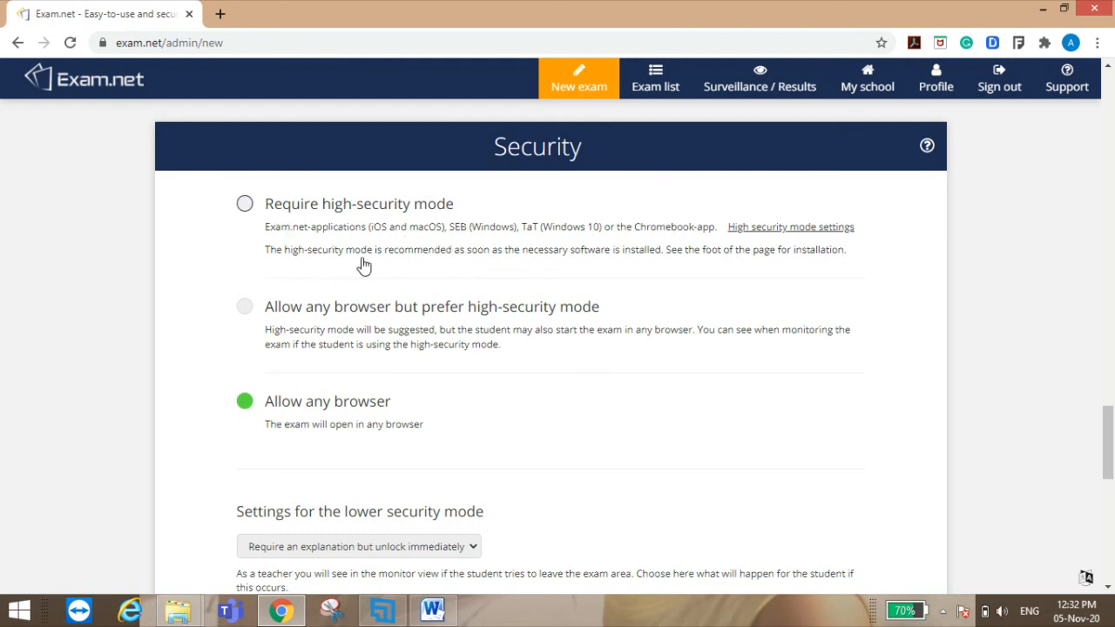
pyautogui.click(245, 306)
pyautogui.scroll(-1, 427, 411)
pyautogui.scroll(-1, 428, 411)
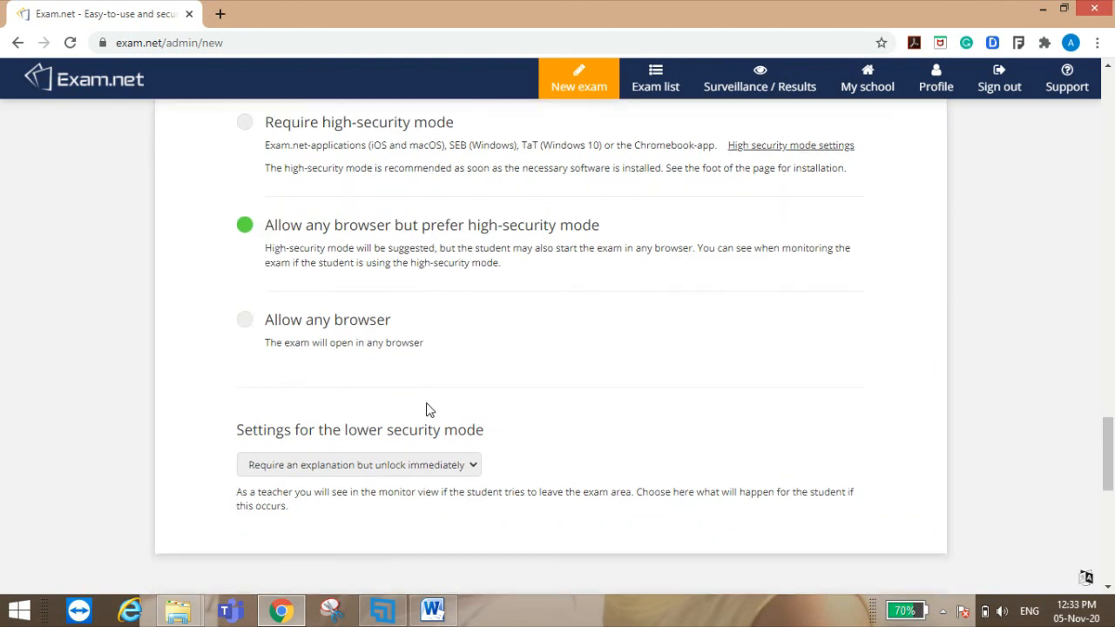
pyautogui.scroll(1, 516, 428)
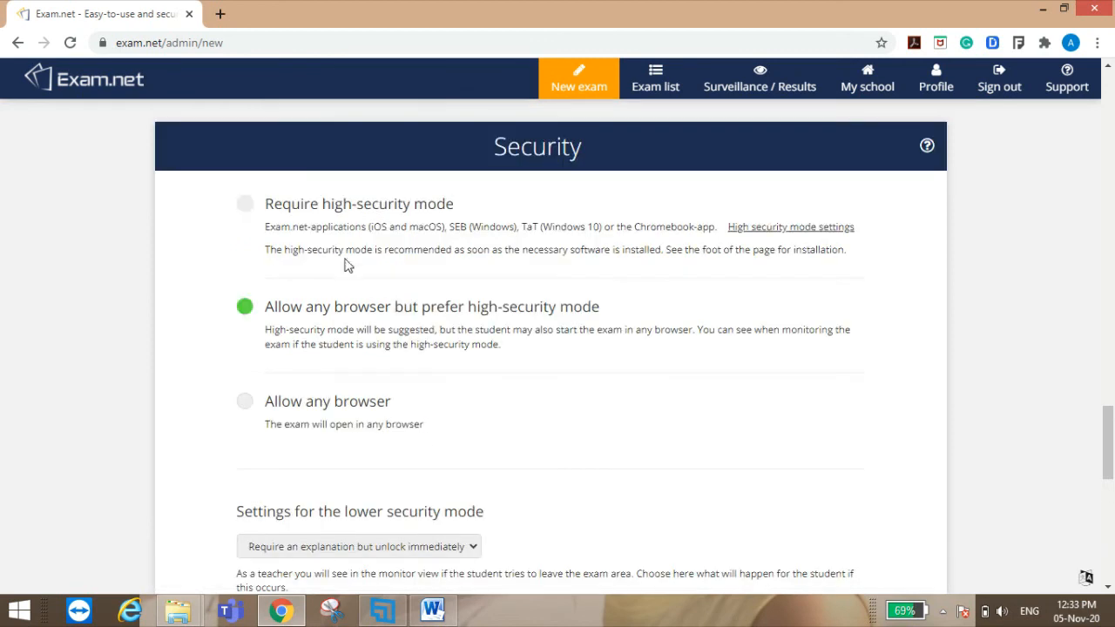
# Step: Set the lower security mode to "Require explanation and manual unlock (by the teacher)" and create the exam
pyautogui.click(381, 546)
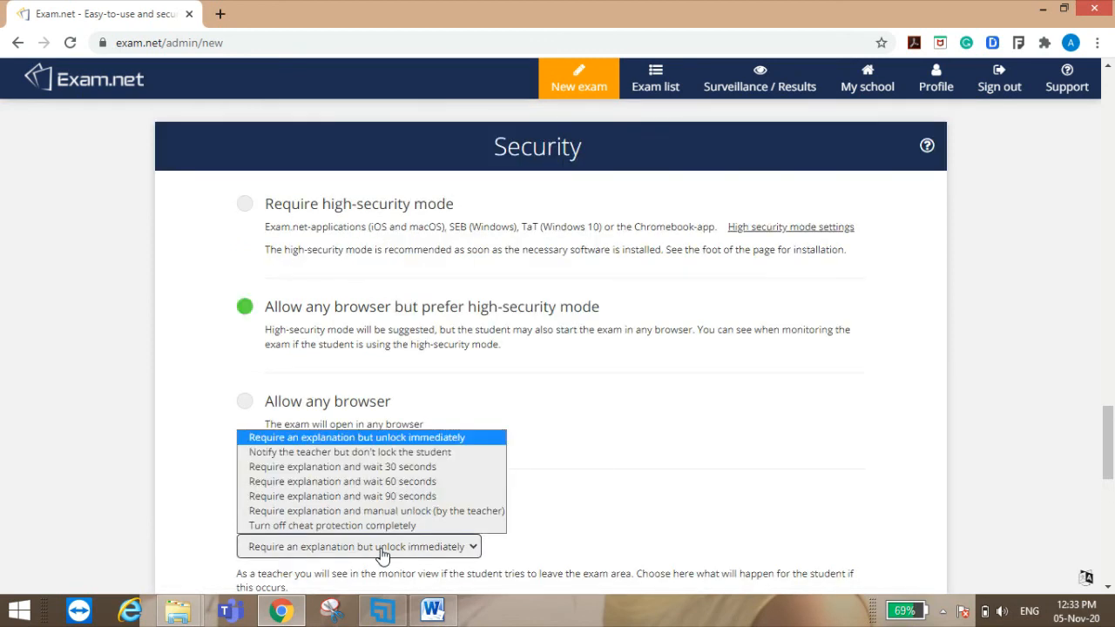
pyautogui.click(335, 443)
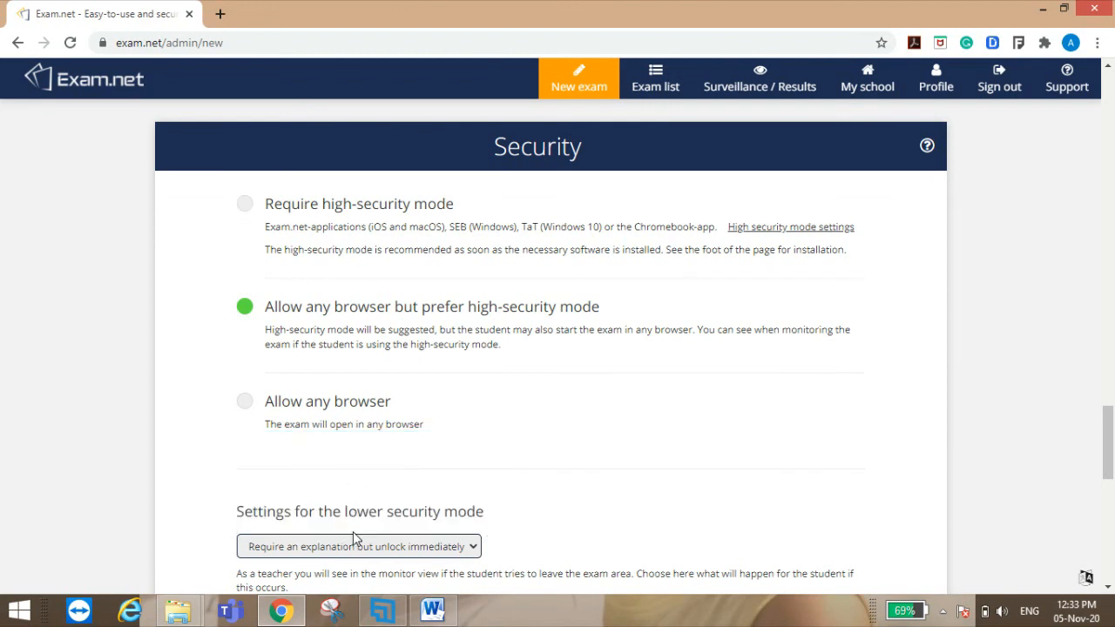
pyautogui.click(396, 546)
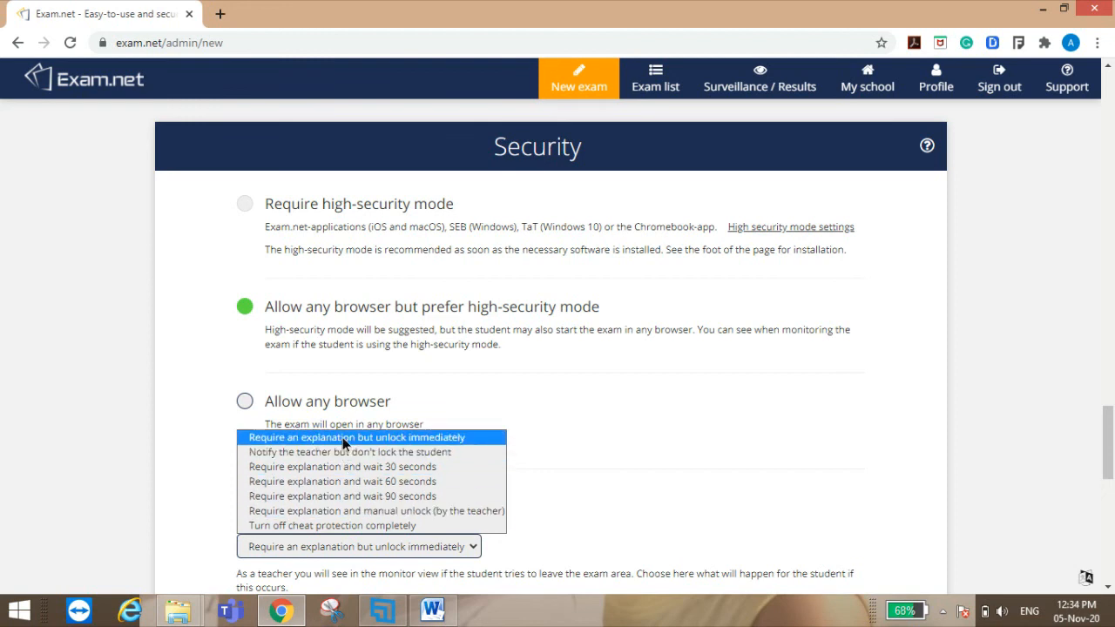
pyautogui.click(348, 510)
pyautogui.scroll(-5, 696, 448)
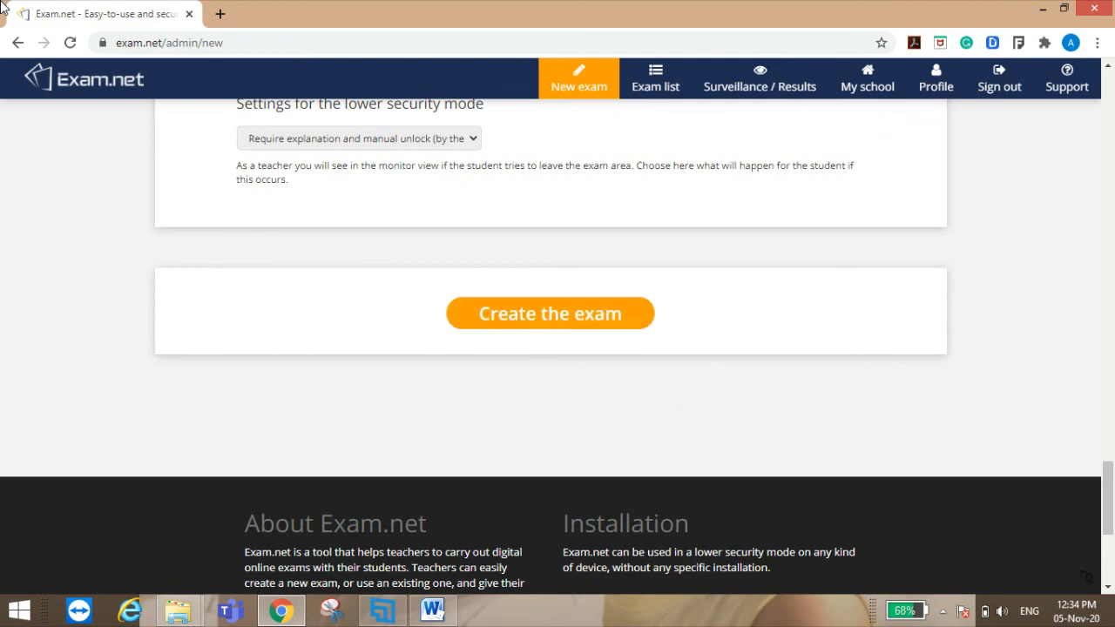
pyautogui.click(549, 313)
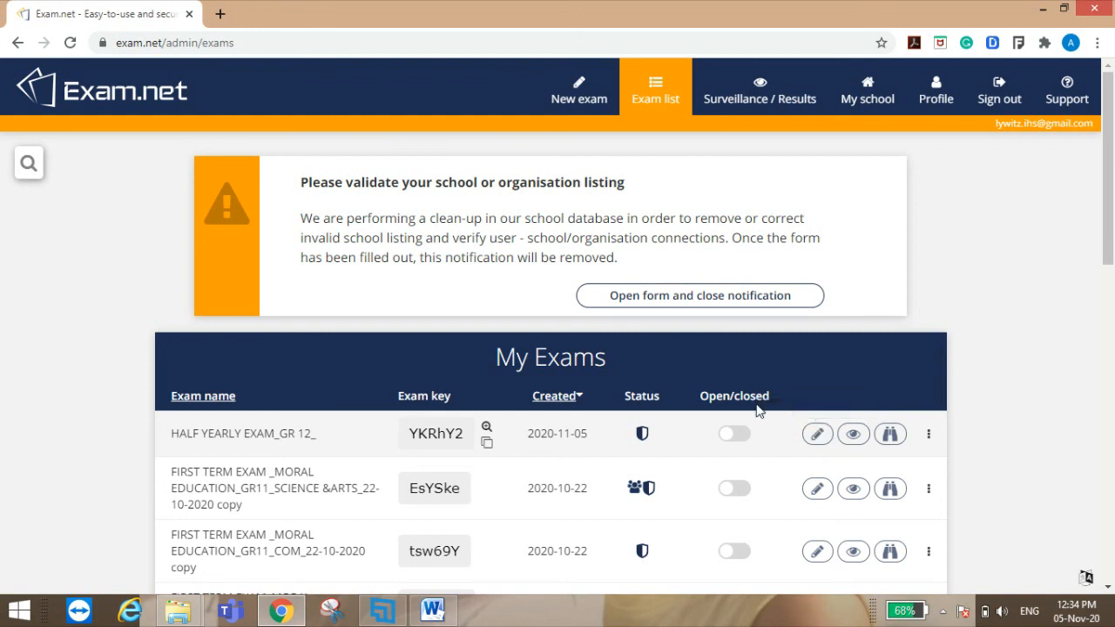
# Step: Look over the My Exams list and open the surveillance view of the GR11 Science & Arts moral education exam copy
pyautogui.scroll(-1, 972, 252)
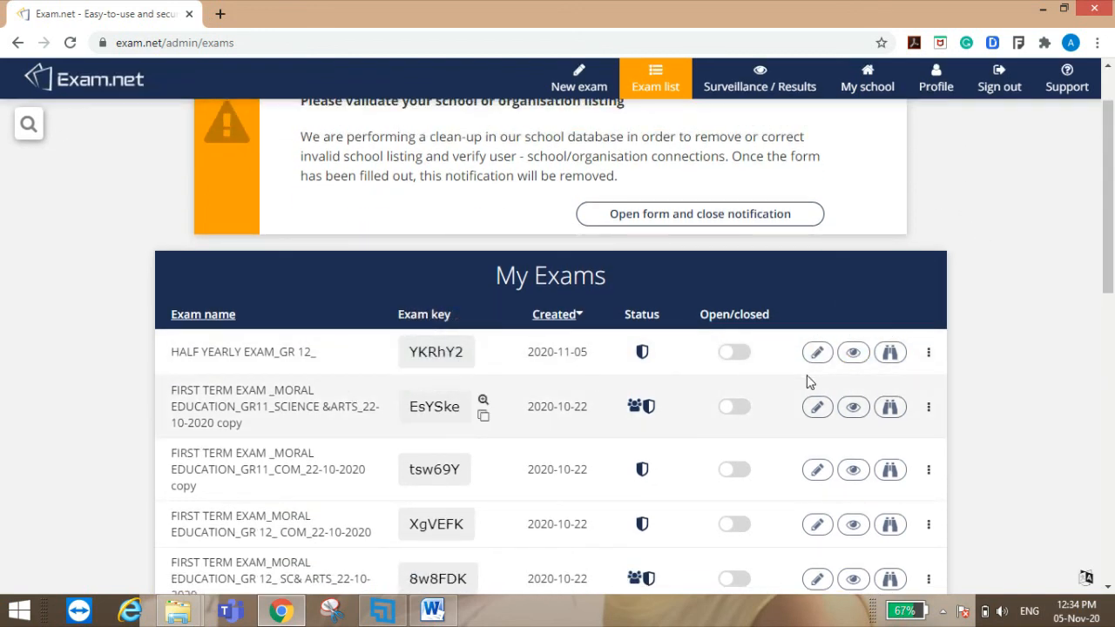
pyautogui.scroll(-4, 971, 316)
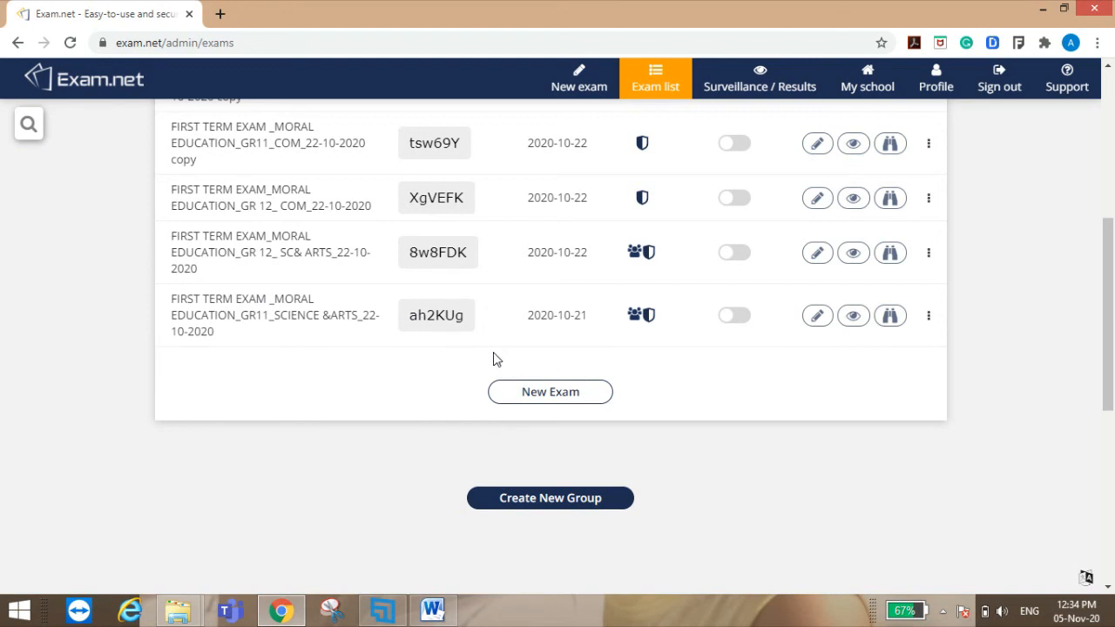
pyautogui.scroll(2, 493, 359)
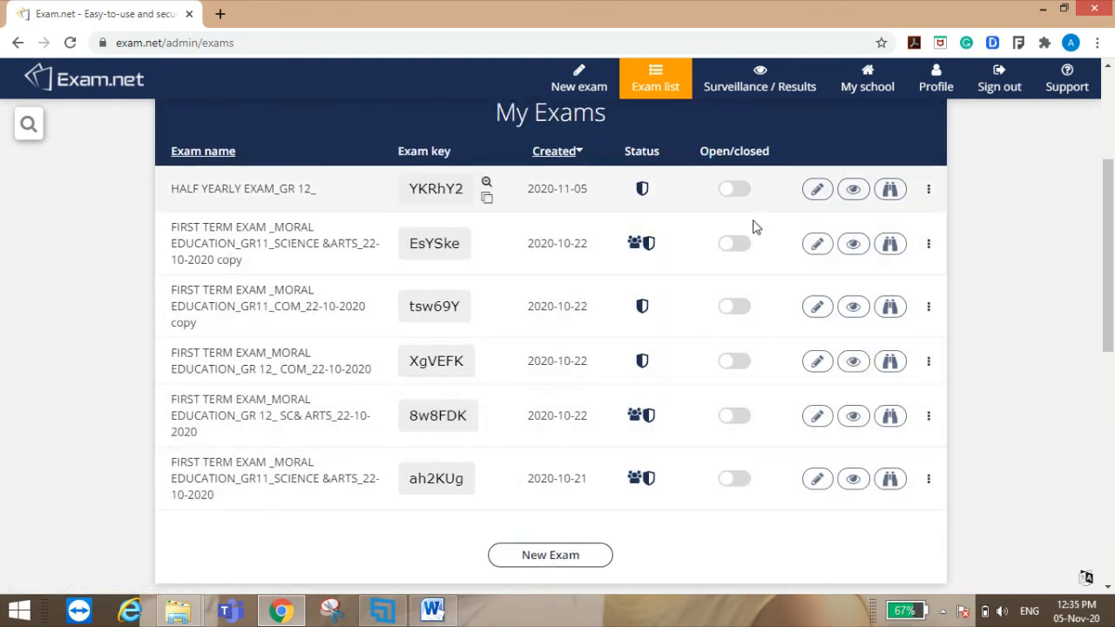
pyautogui.moveTo(635, 244)
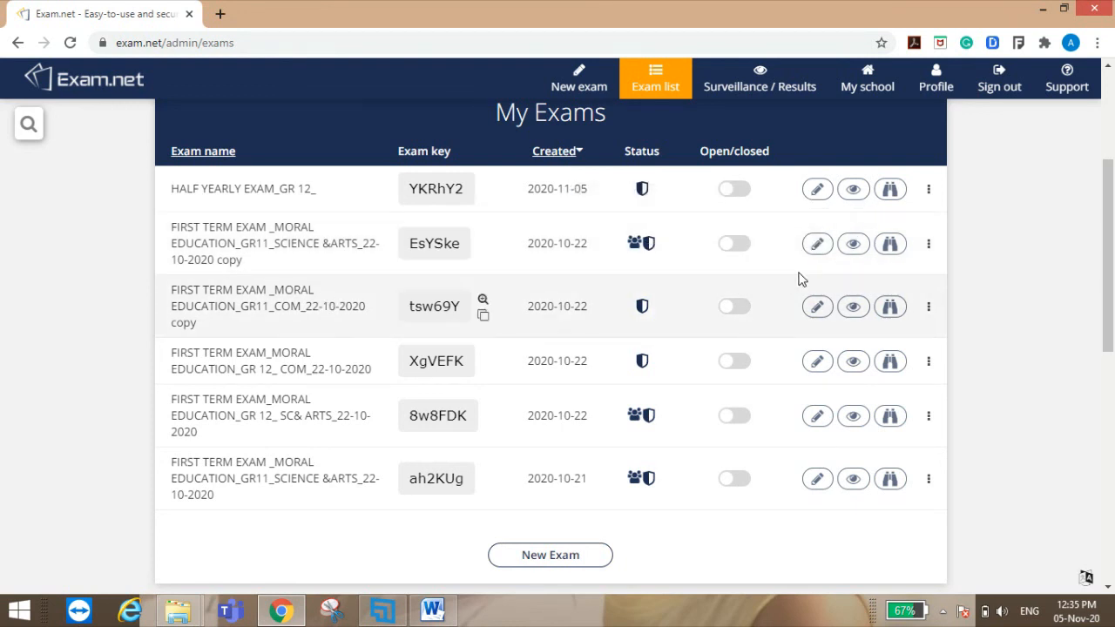
pyautogui.click(851, 248)
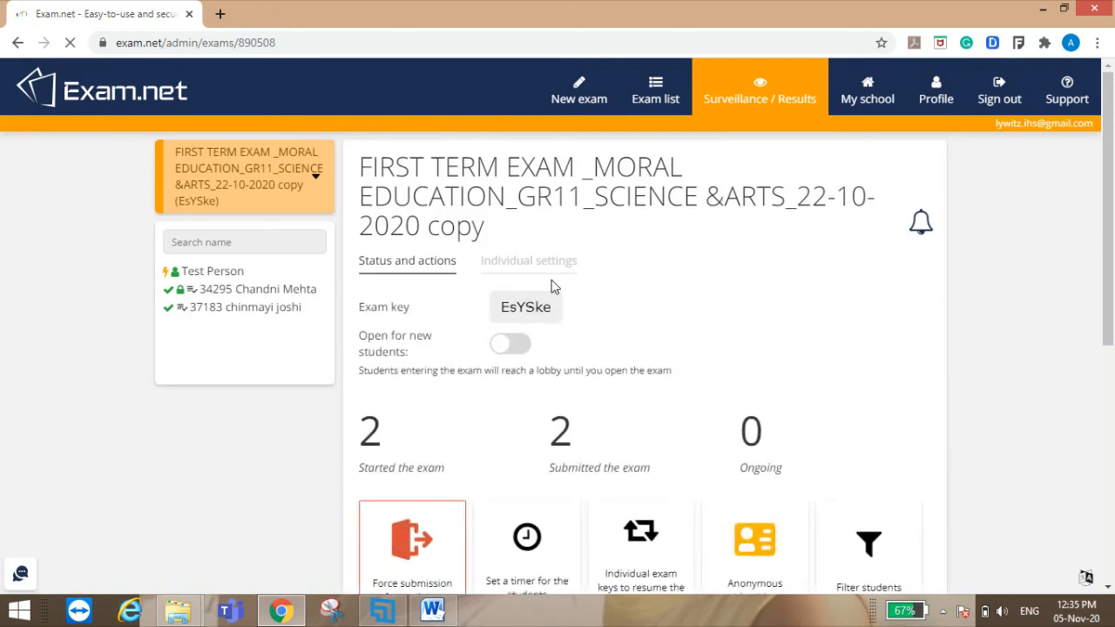
# Step: Return to the exam list and open the exam "FIRST TERM EXAM_MORAL EDUCATION_GR 12_ SC& ARTS_22-10-2020"
pyautogui.click(667, 101)
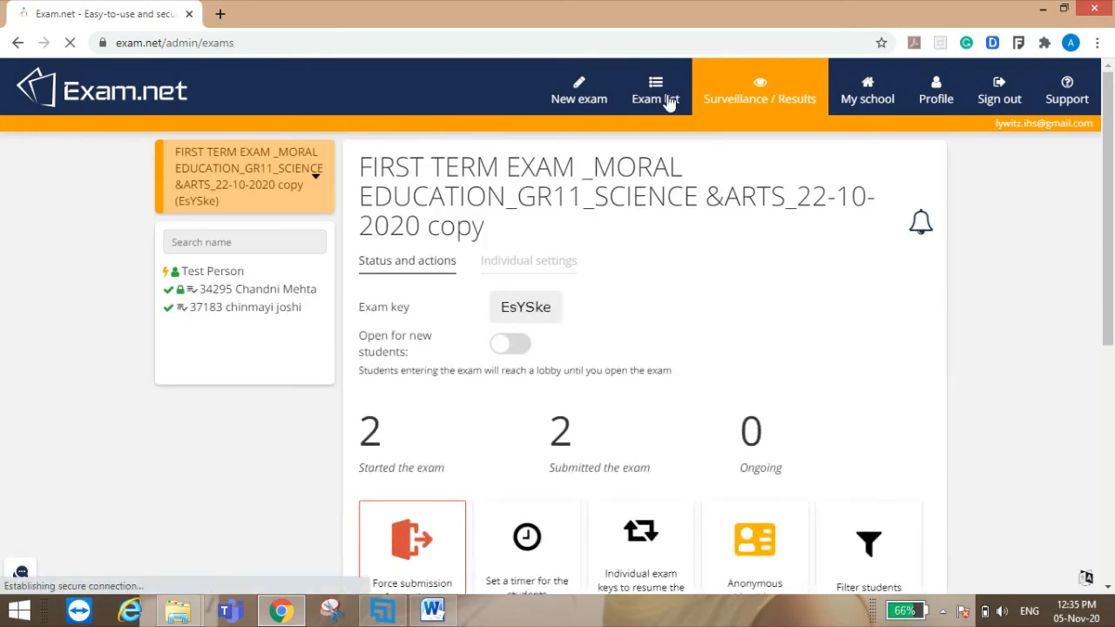
pyautogui.scroll(-3, 509, 458)
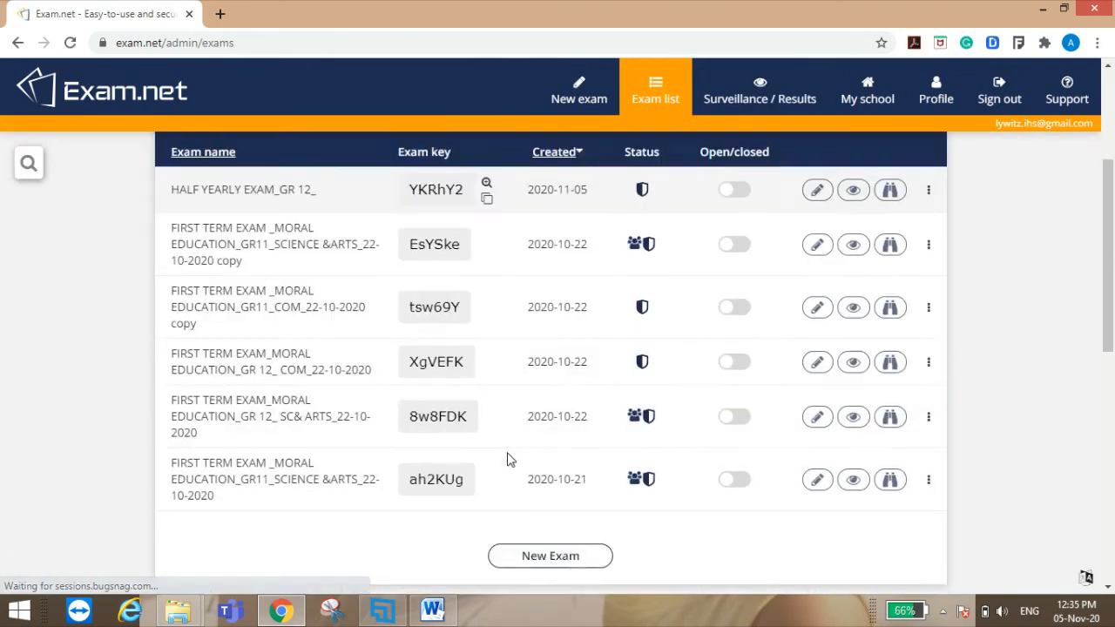
pyautogui.scroll(-2, 509, 459)
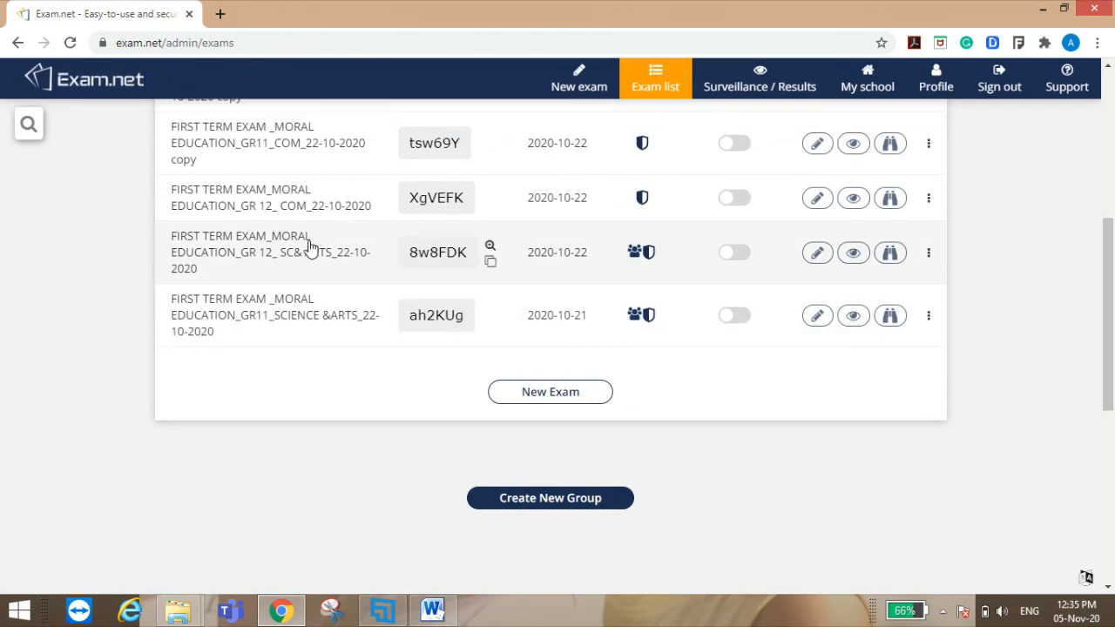
pyautogui.click(311, 259)
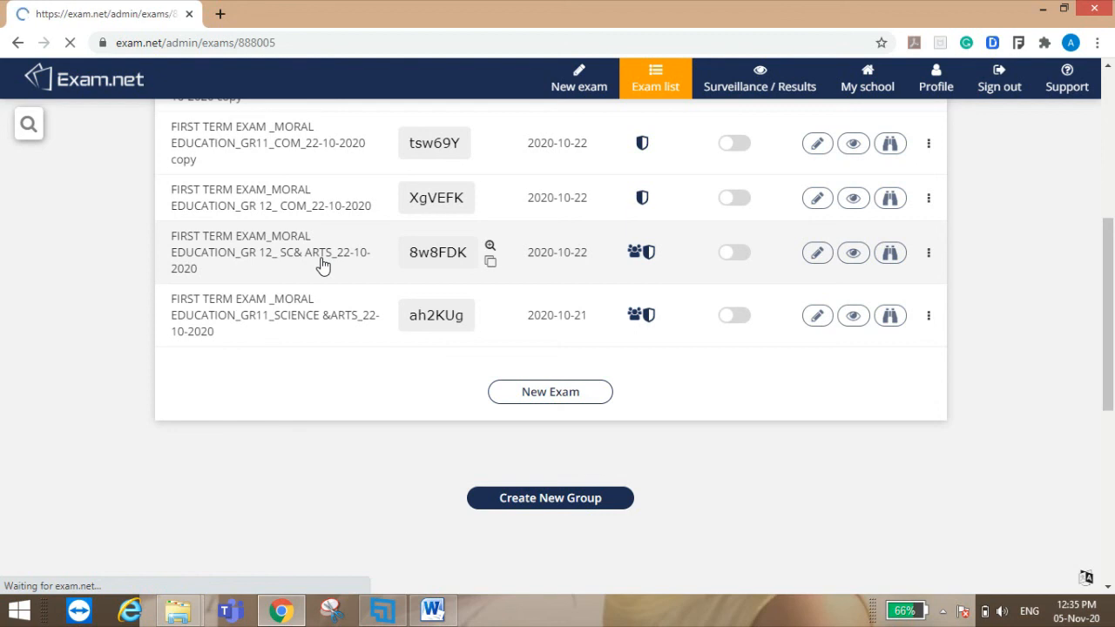